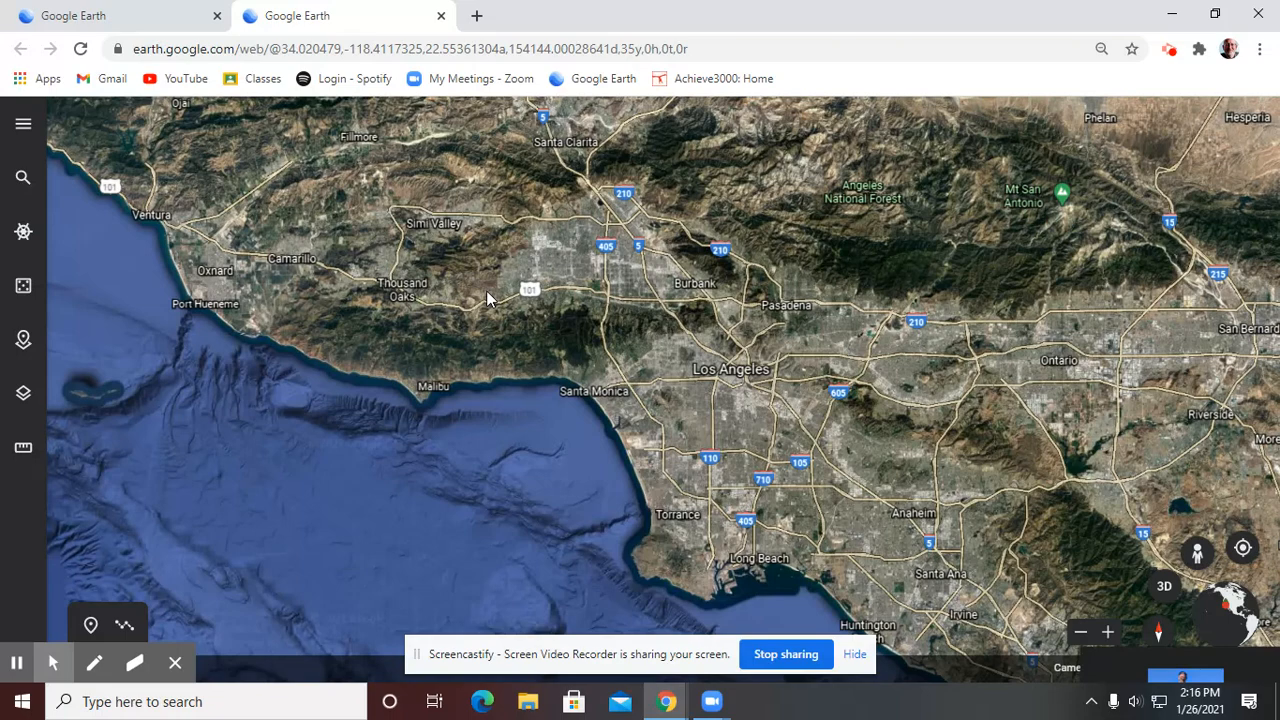
Create a new project in Google Drive and title it "National Parks Part 2"
click(23, 341)
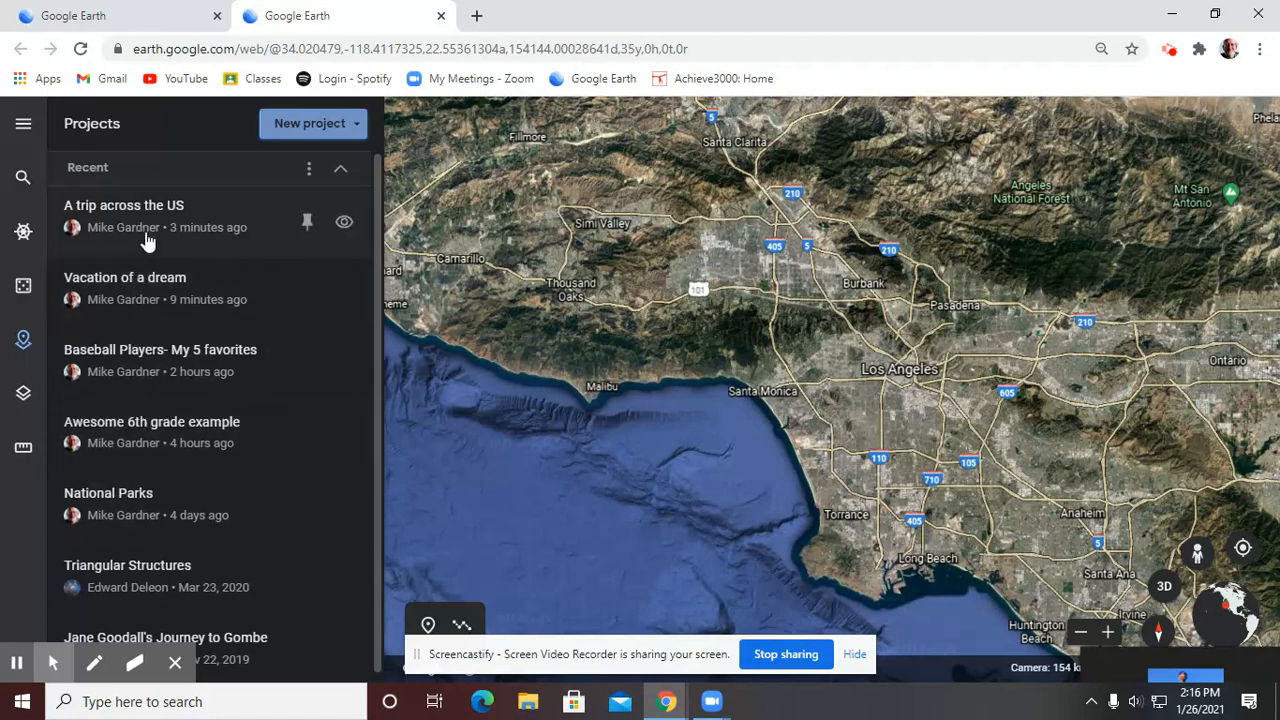
click(323, 136)
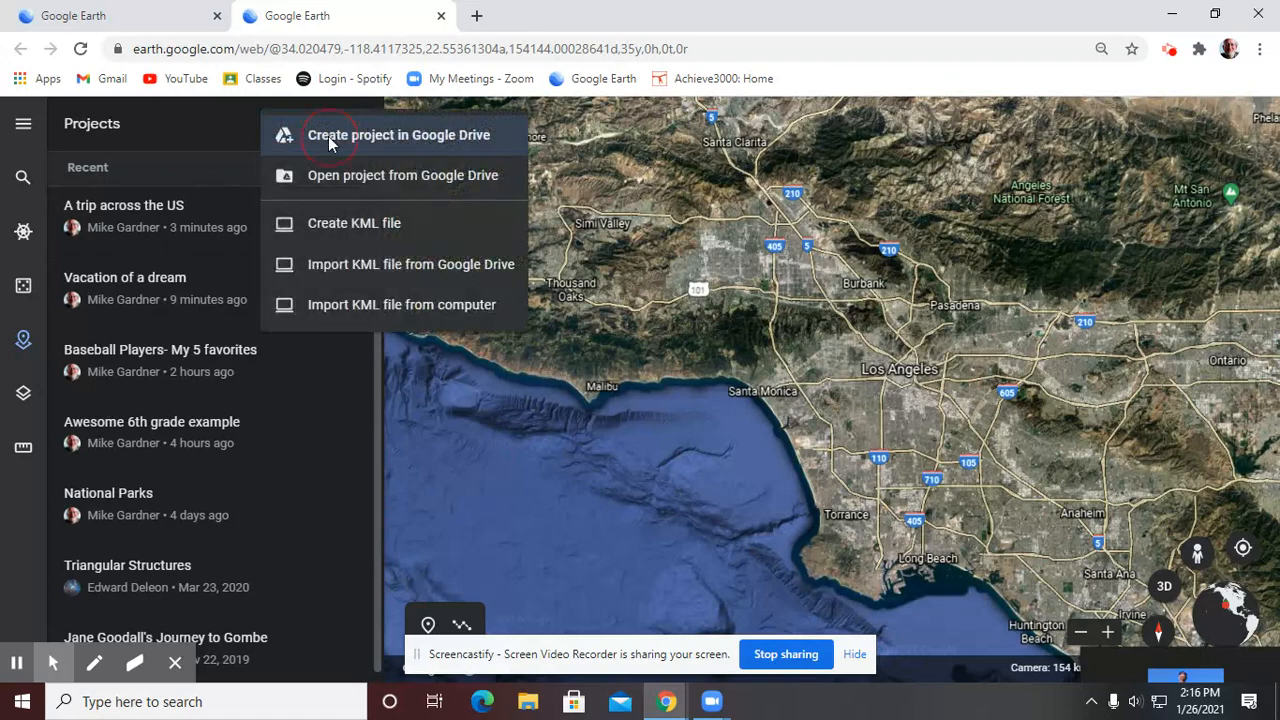
click(330, 140)
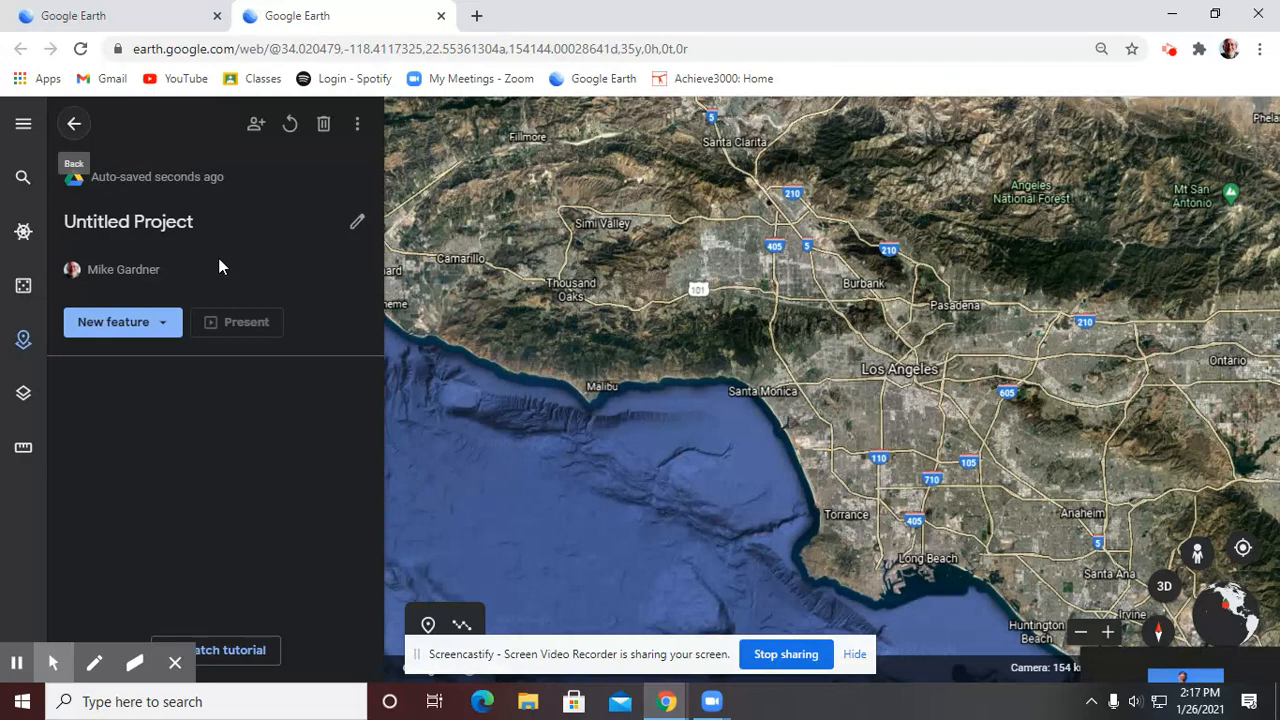
click(184, 224)
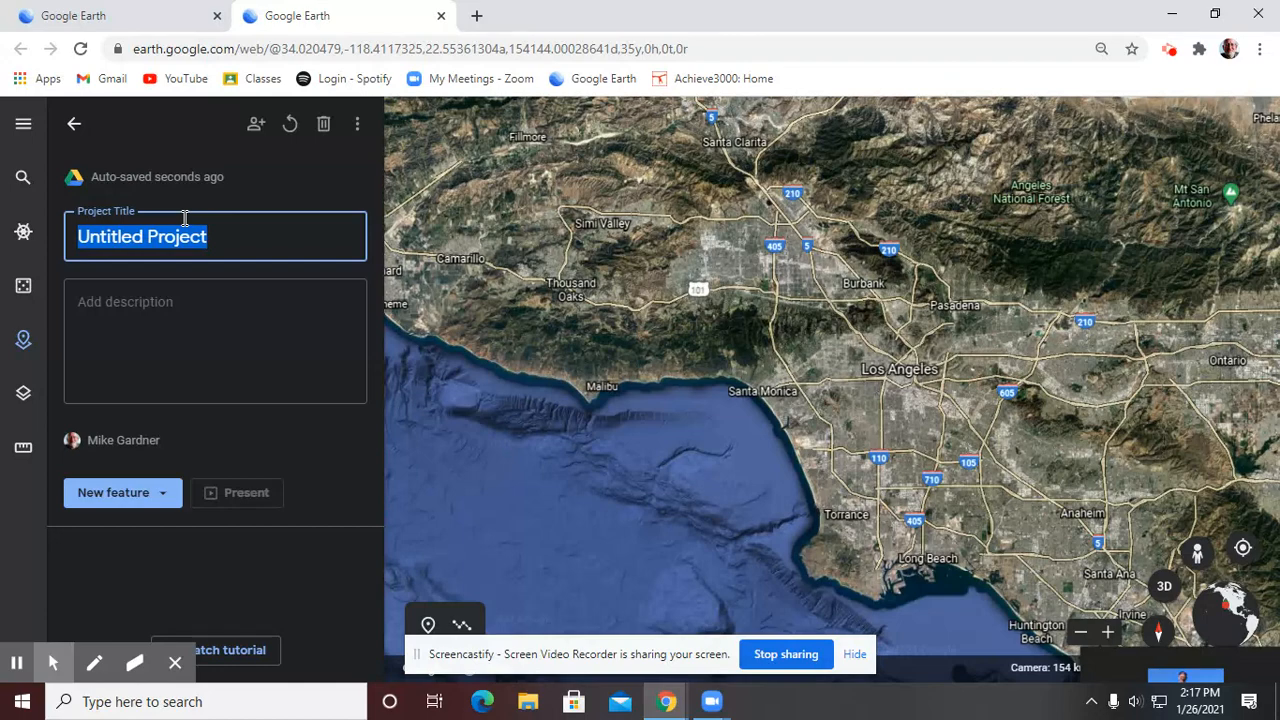
text(National P)
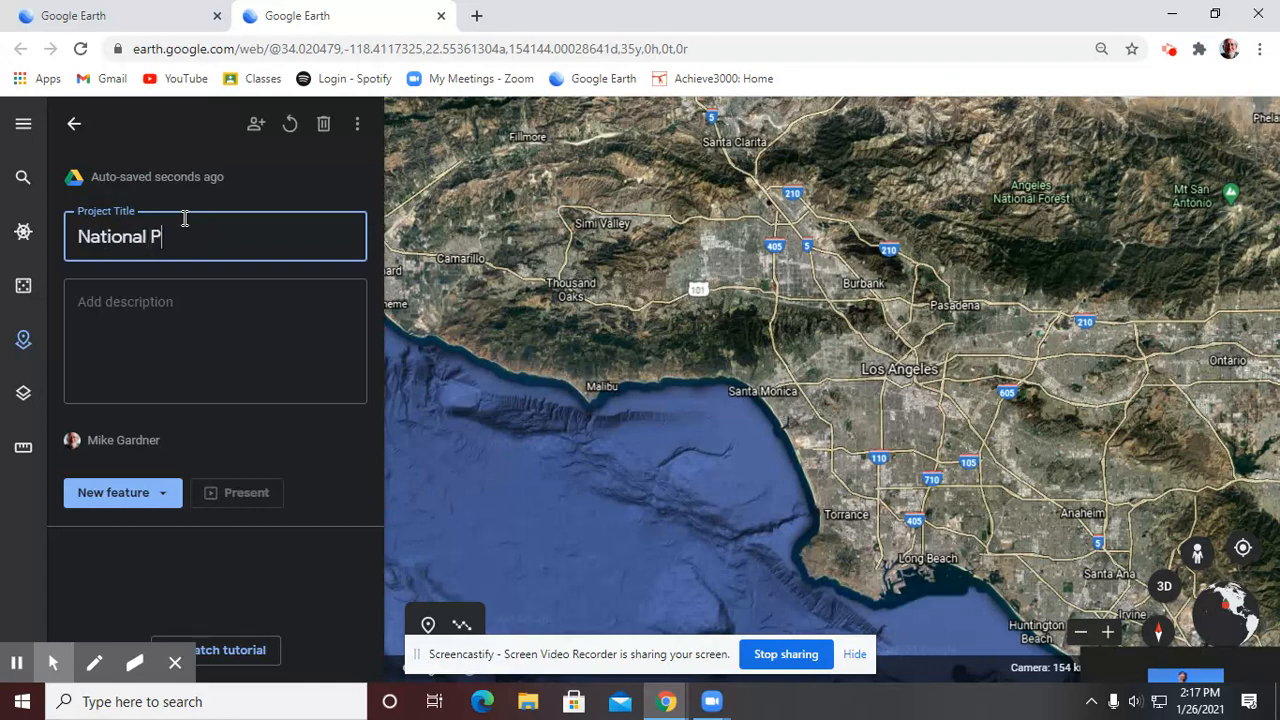
text(arks Part 2)
Describe the project as "I plan to continue my journey across the US looking at the beauty and magic of the US National Parks."
click(115, 308)
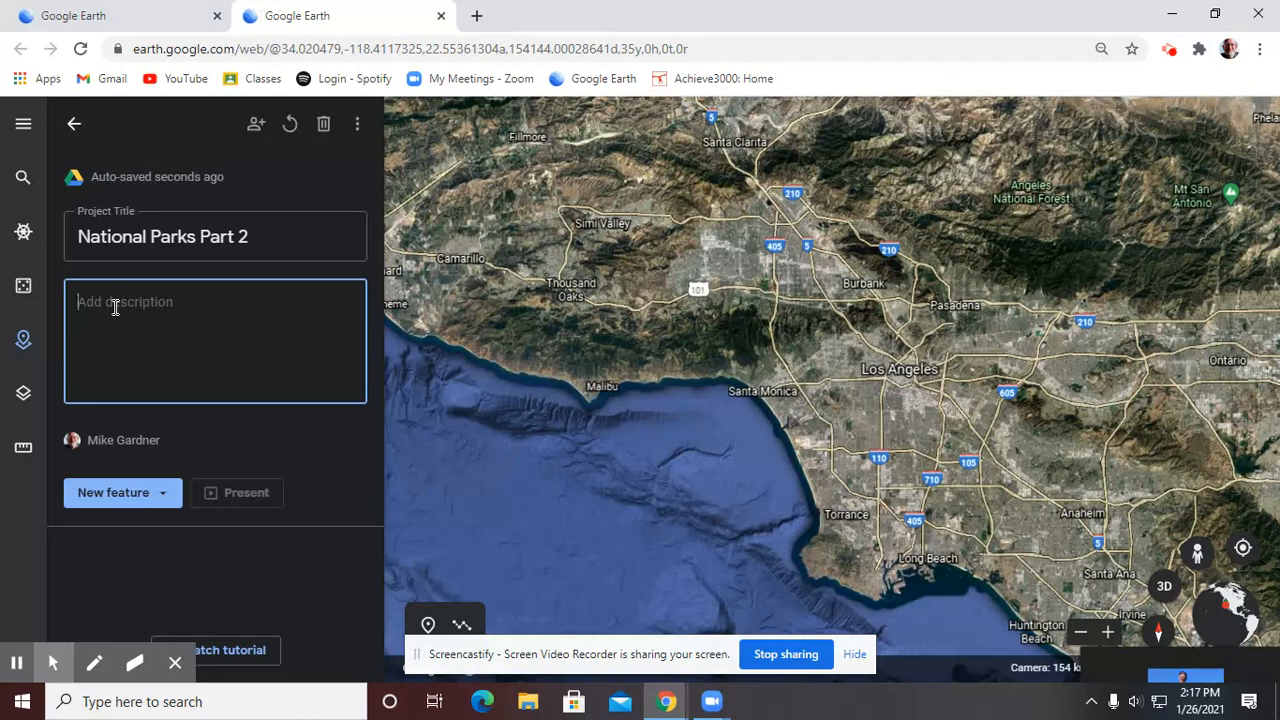
text(I plan to continue my journey across the US looking at the bea)
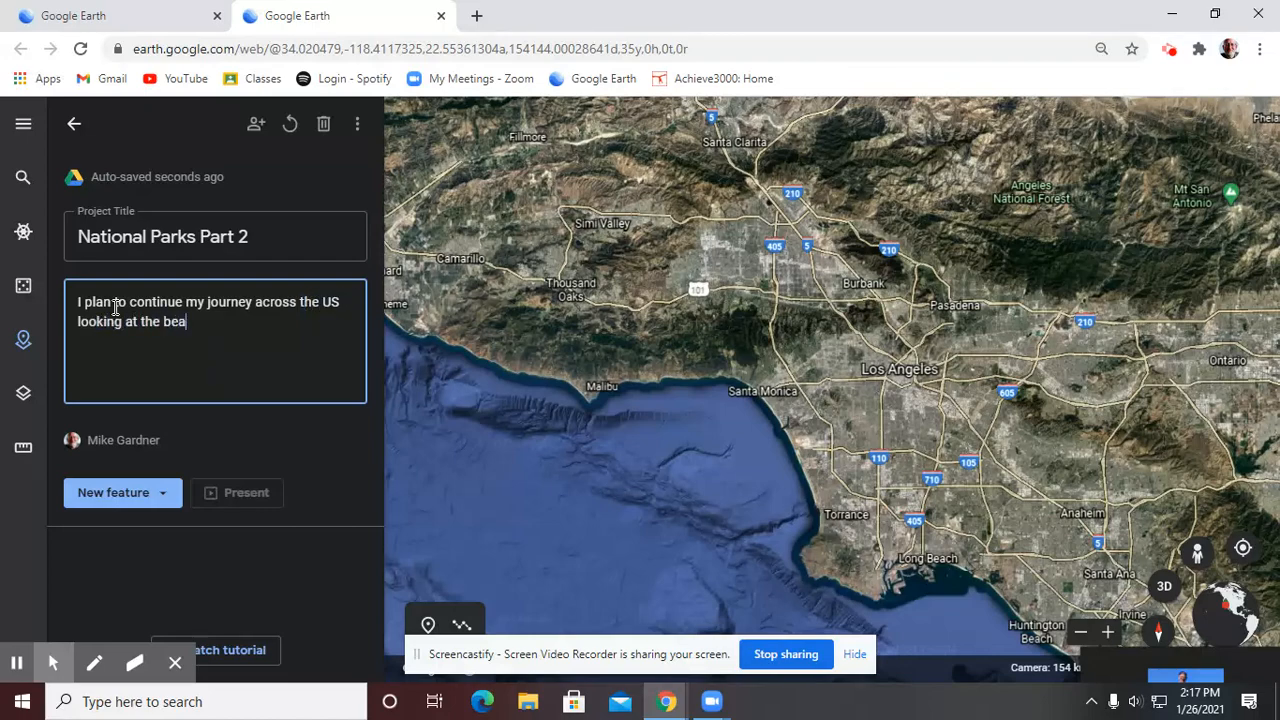
text(uty and magic )
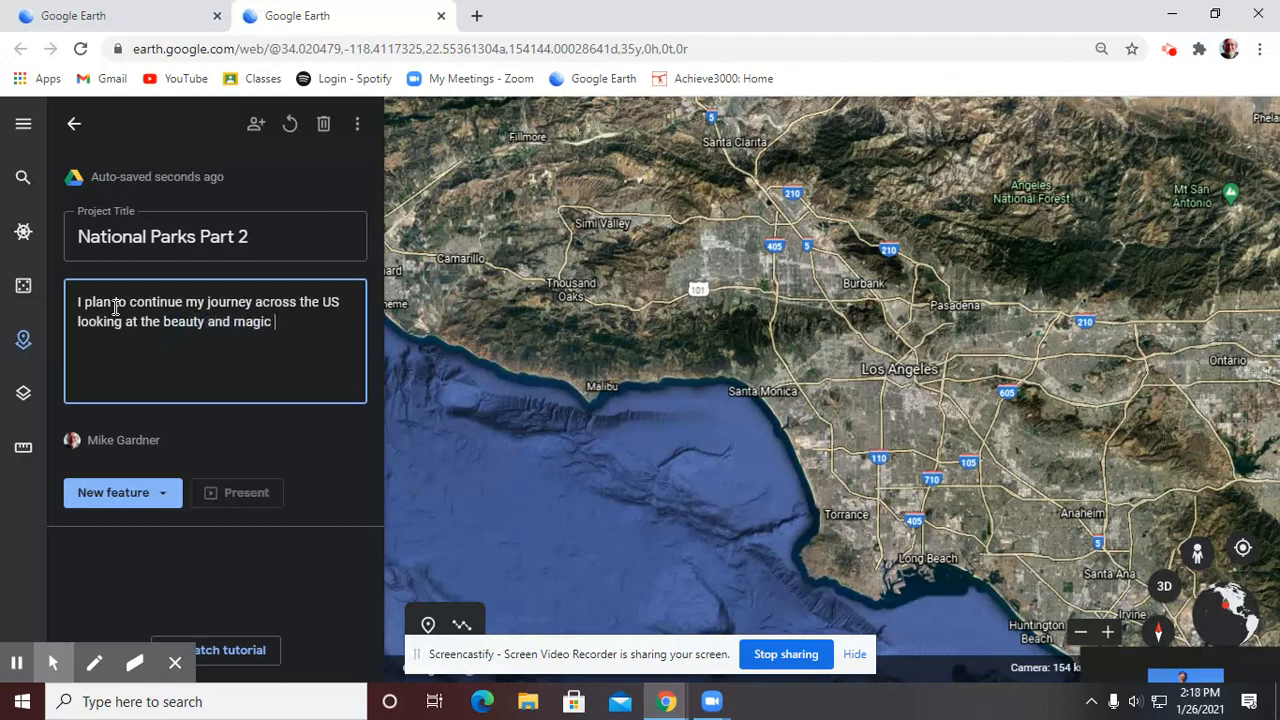
text(of the US Natinal)
key(BackSpace)
key(BackSpace)
key(BackSpace)
key(BackSpace)
text(onal Pakr)
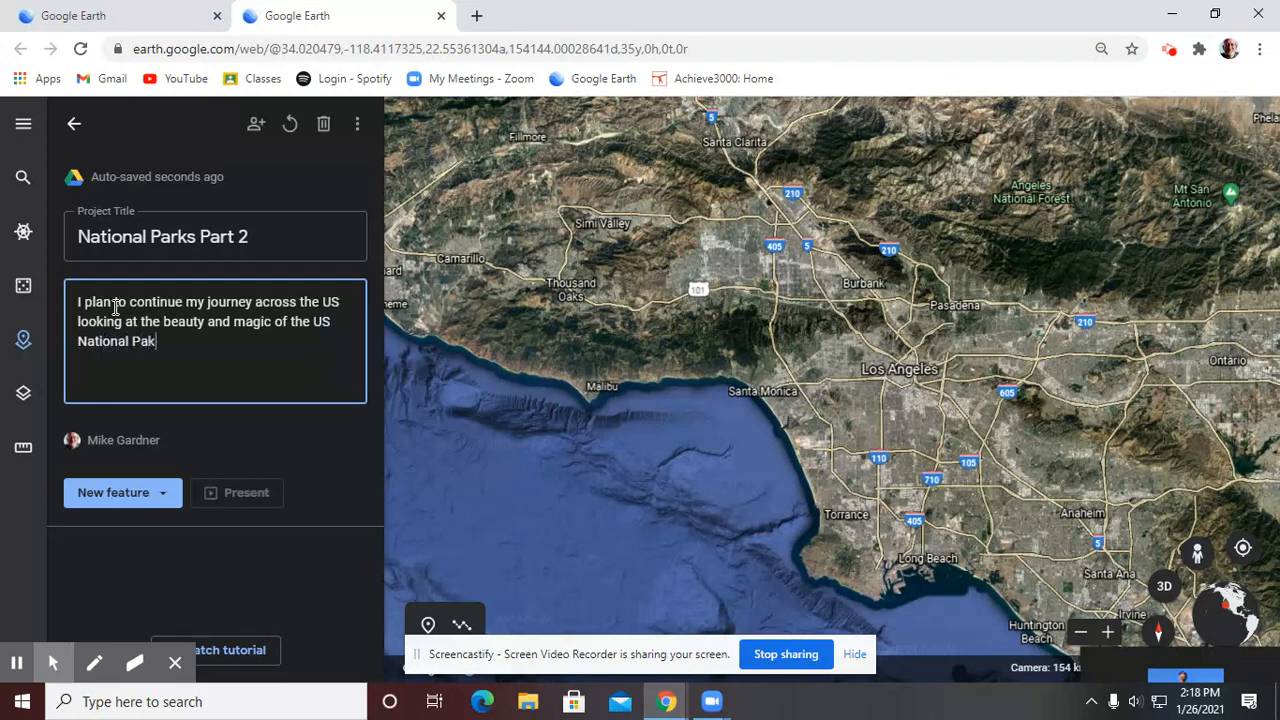
key(BackSpace)
key(BackSpace)
text(arks.)
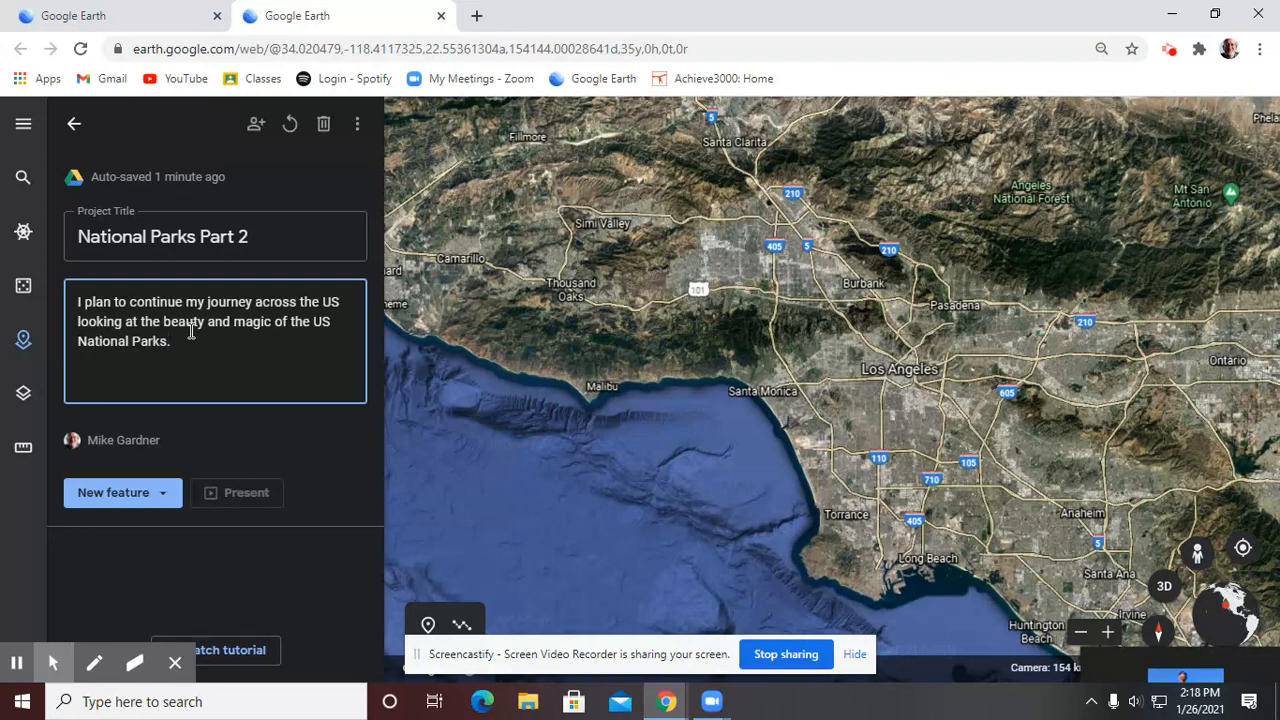
click(145, 495)
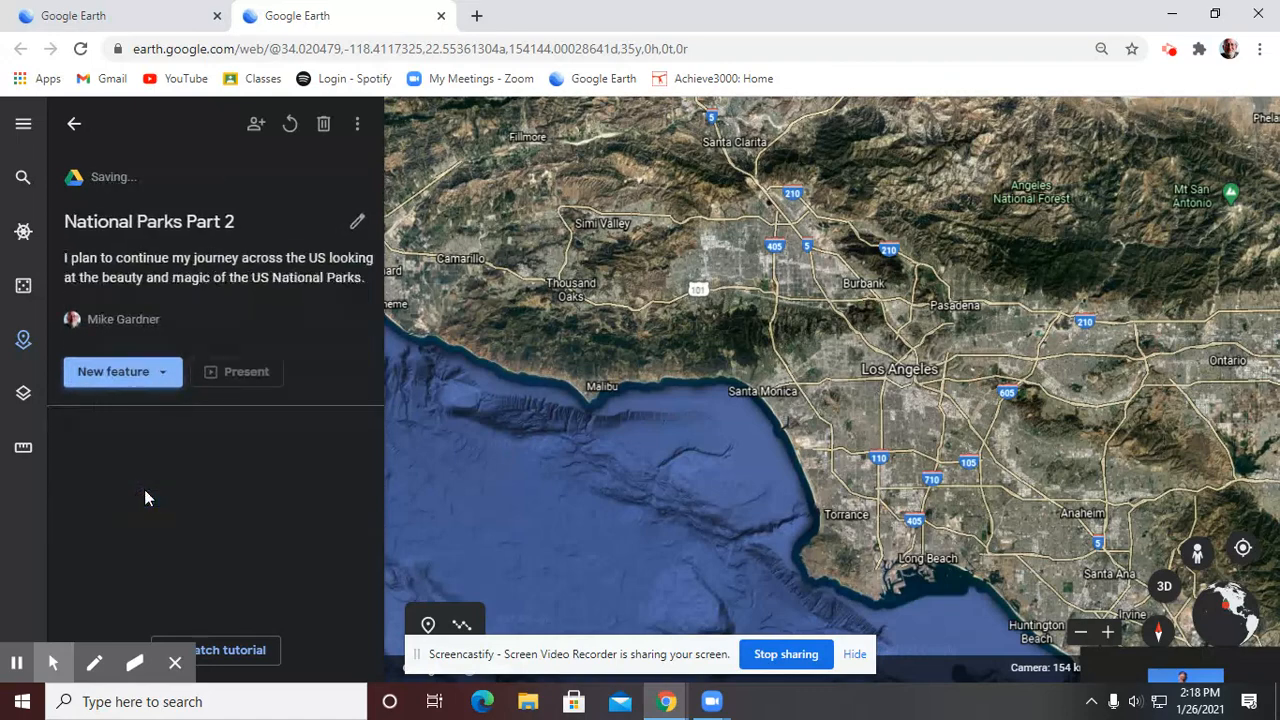
Start adding a place to the project by searching and find Everglades National Park
click(164, 380)
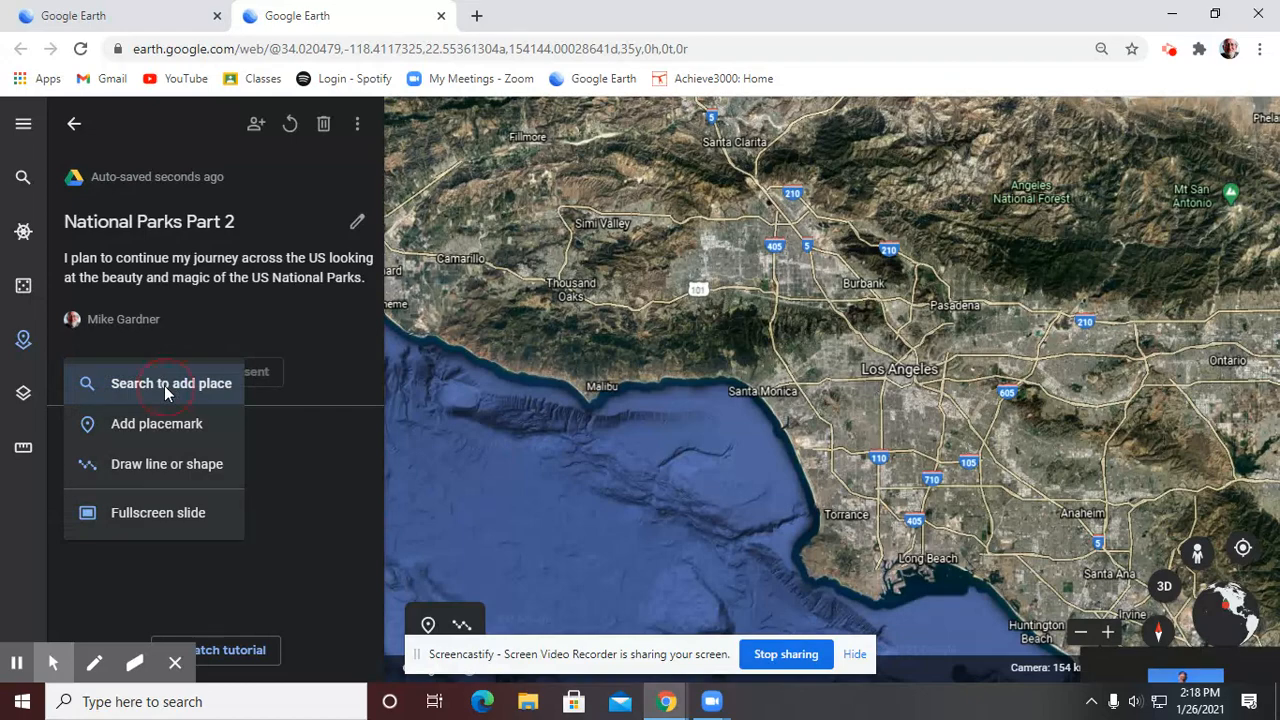
click(164, 385)
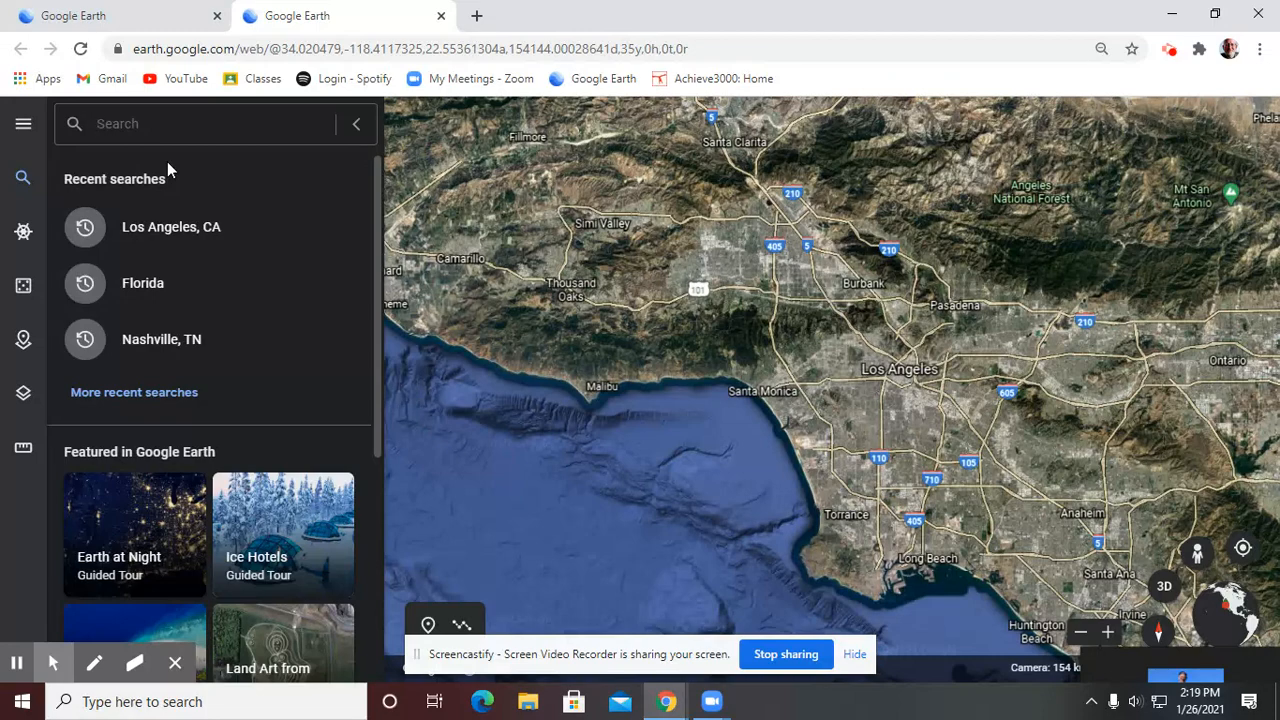
text(Everg)
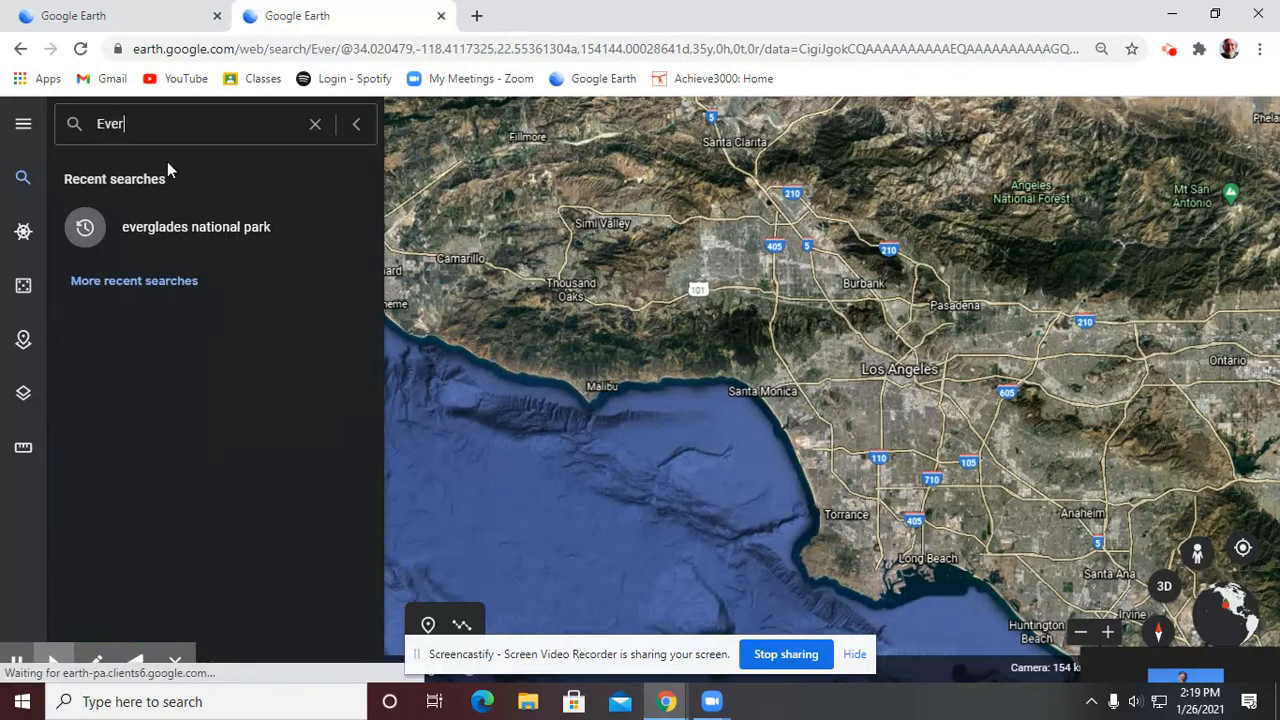
click(179, 226)
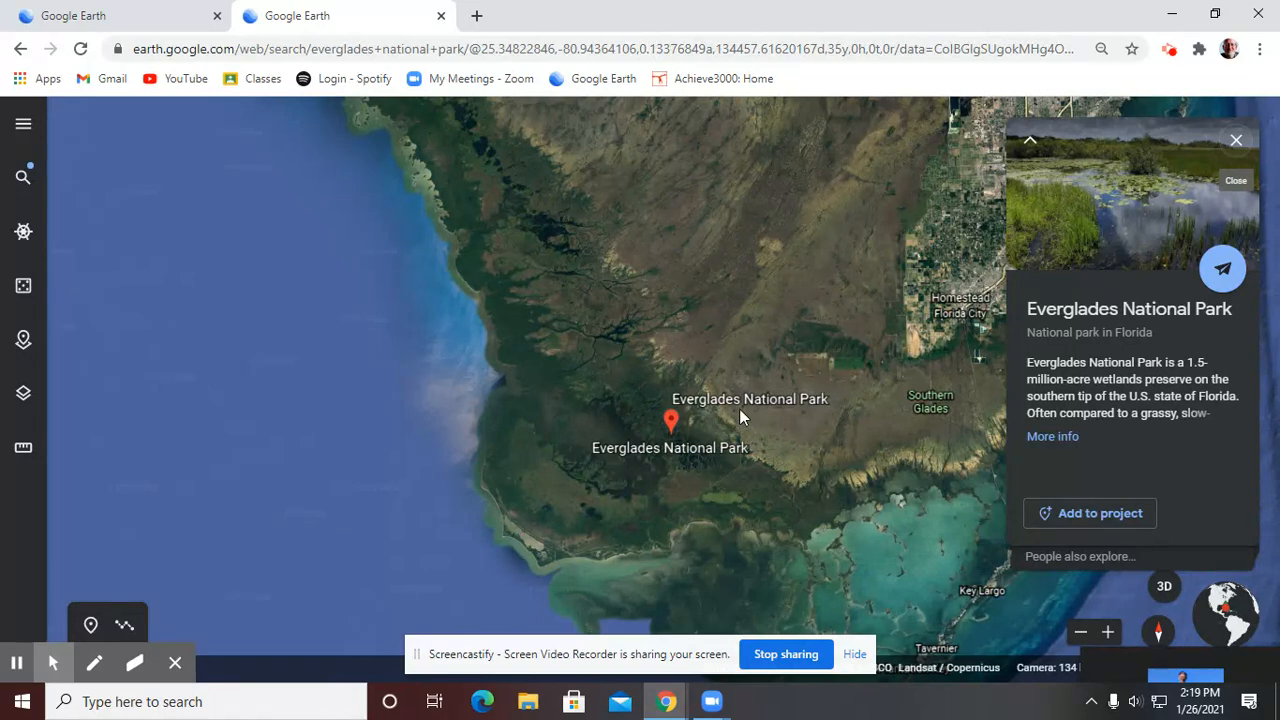
Save Everglades National Park as a place in the National Parks Part 2 project
click(1066, 515)
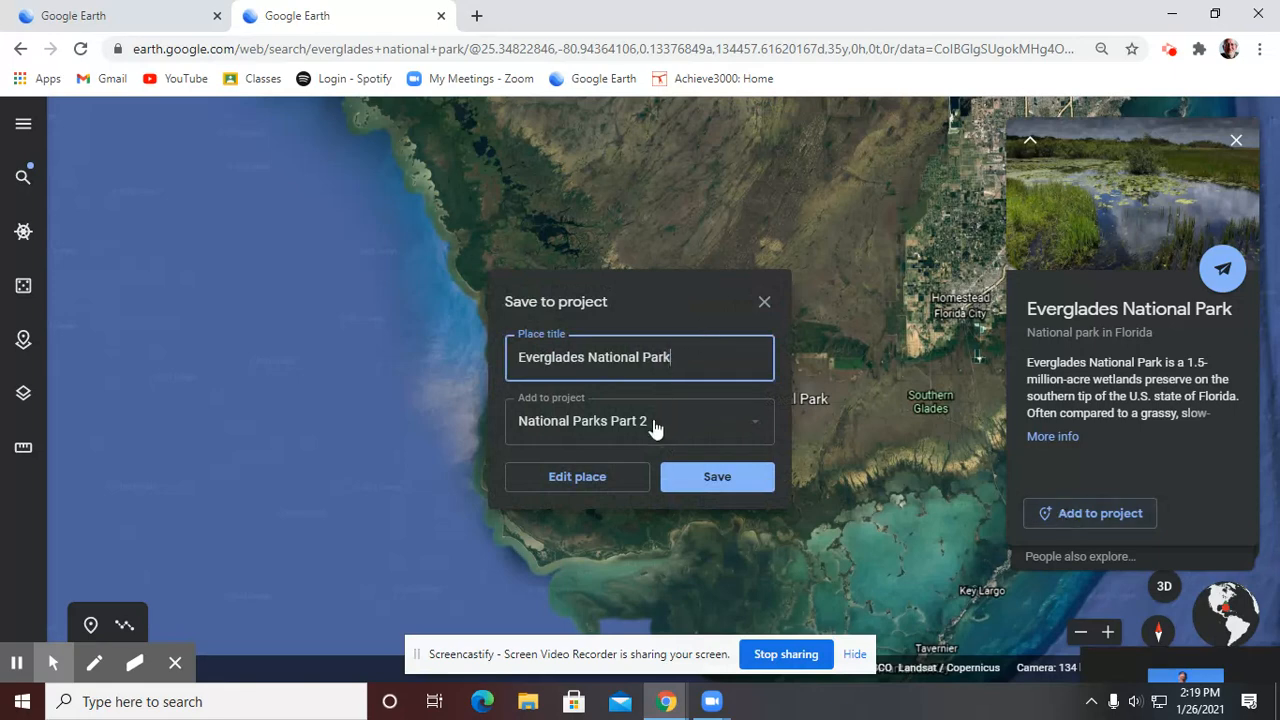
click(754, 435)
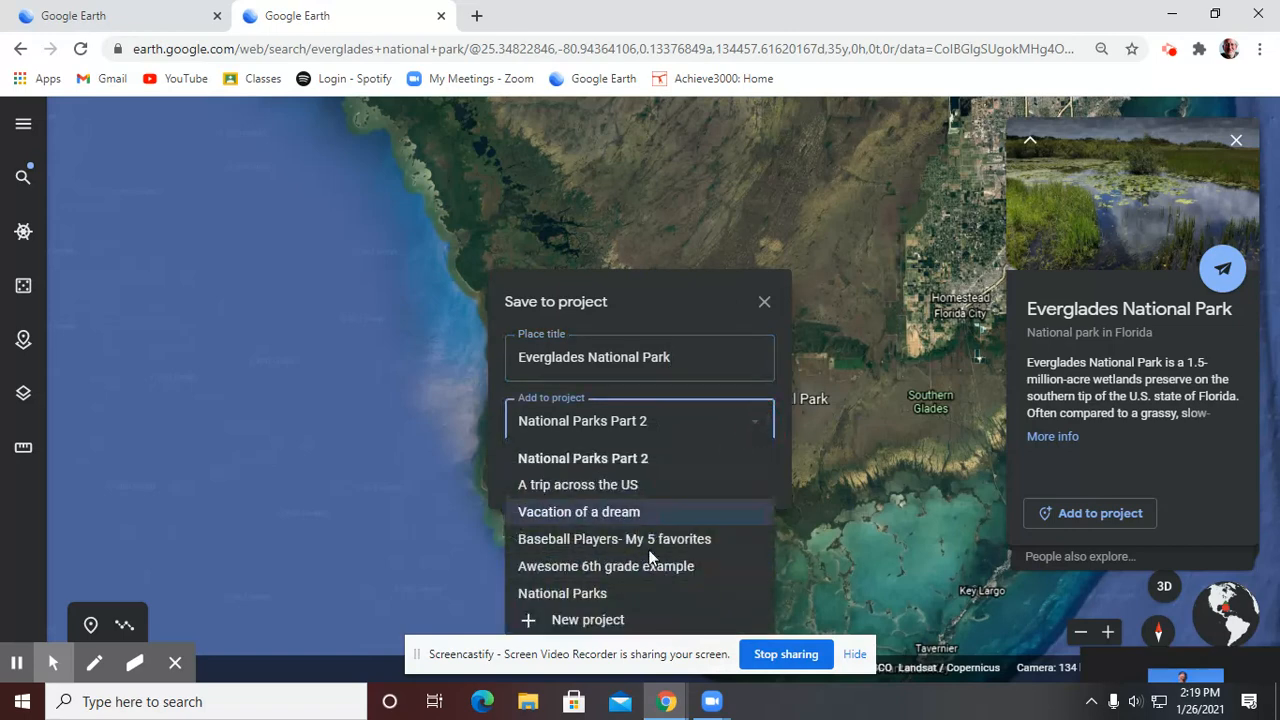
click(630, 436)
click(698, 466)
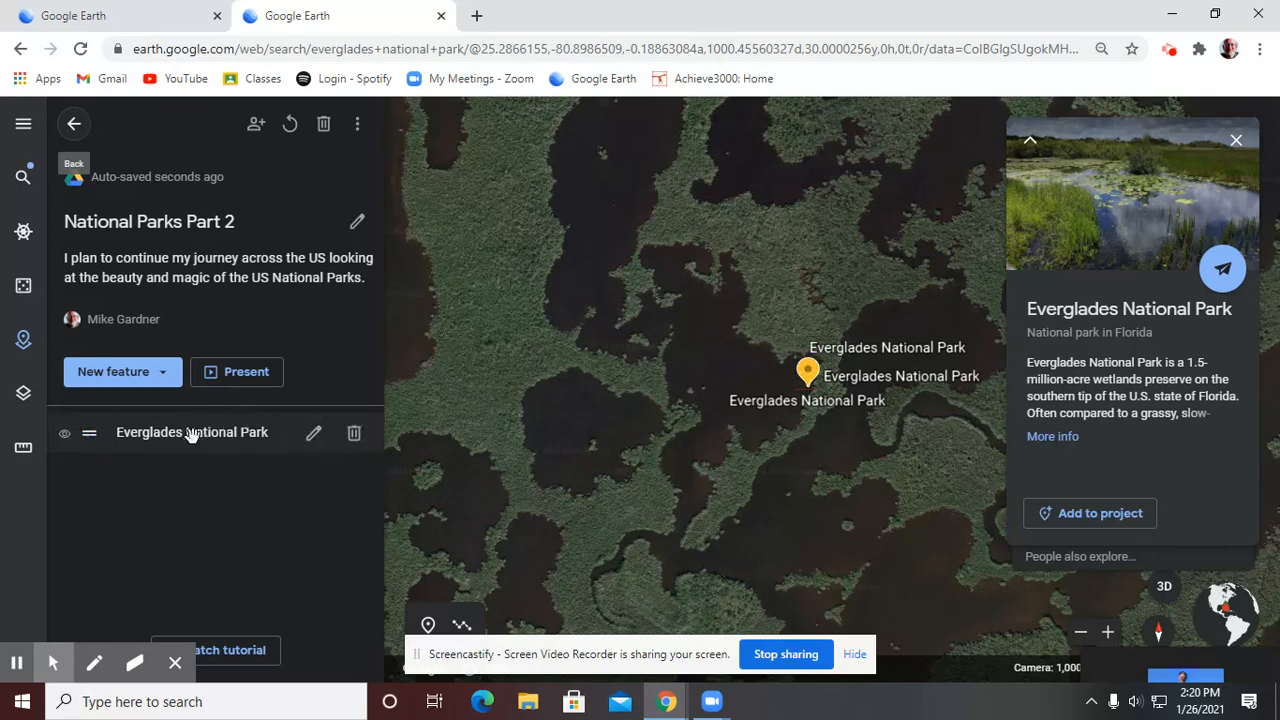
Replace the Google-provided information for the Everglades place and add an alligator photo from a Google image search for "everglades national park"
click(313, 443)
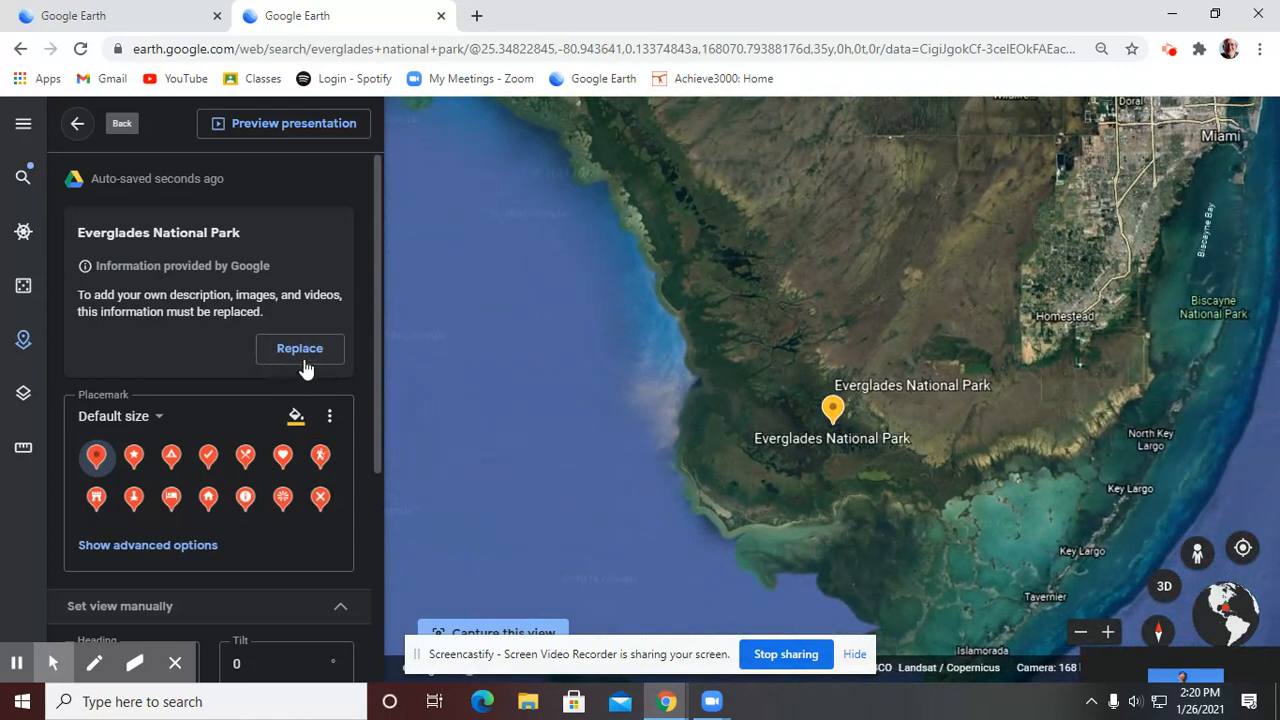
click(310, 349)
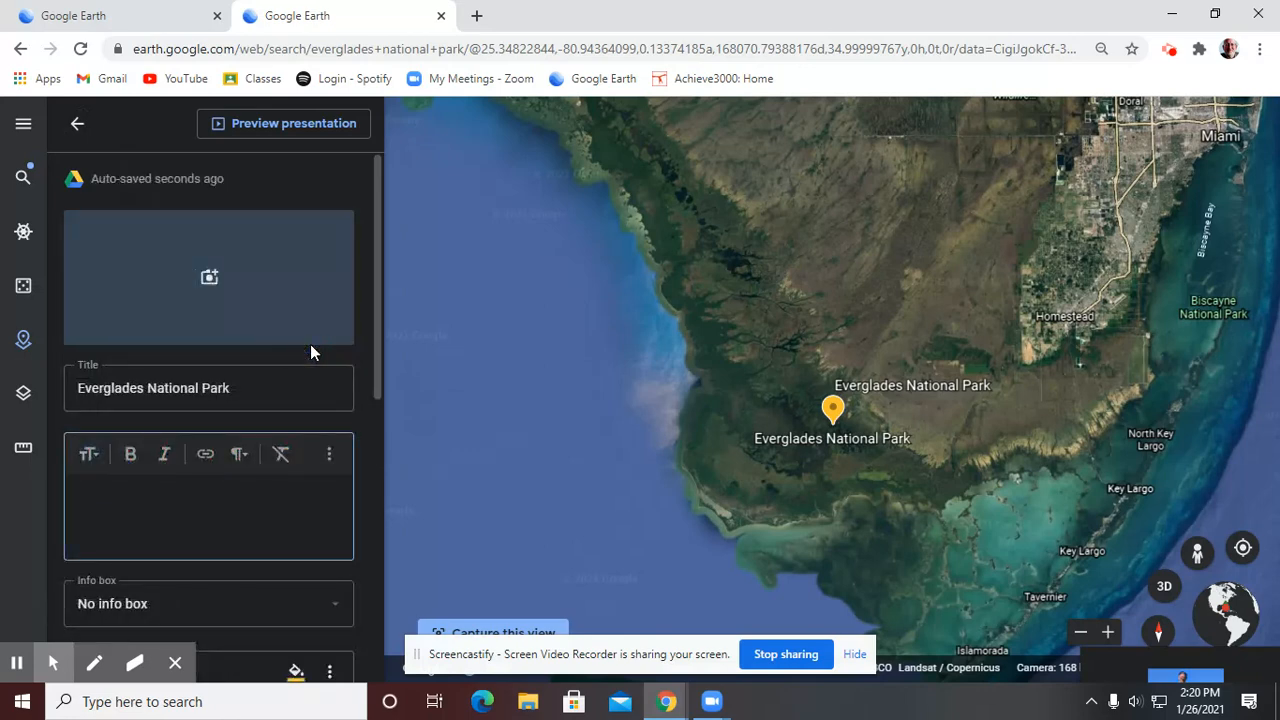
click(212, 277)
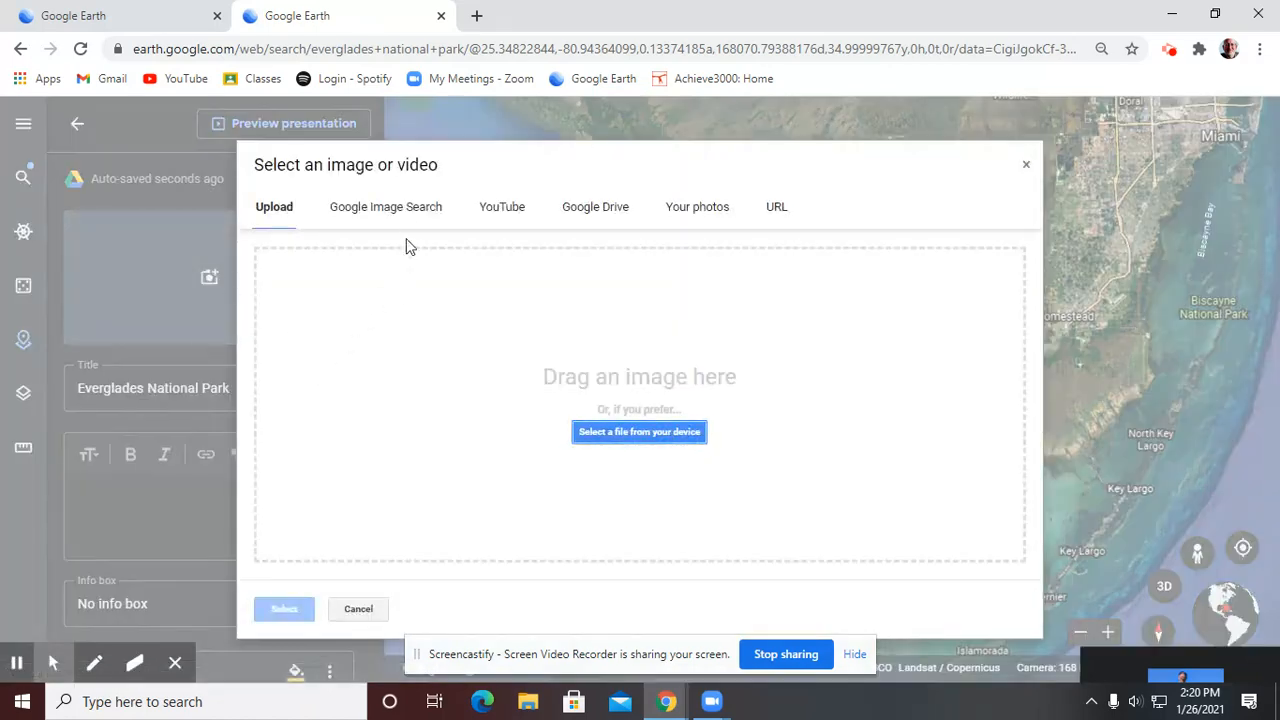
click(411, 214)
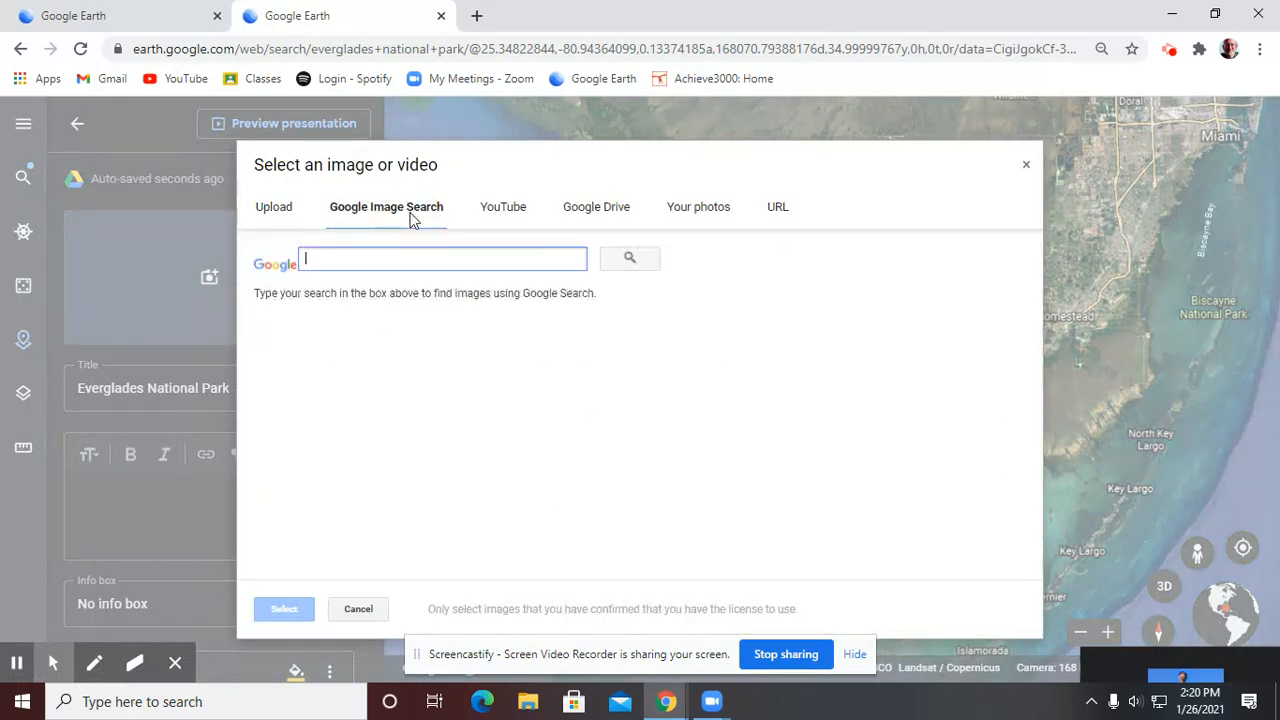
text(everglades national park)
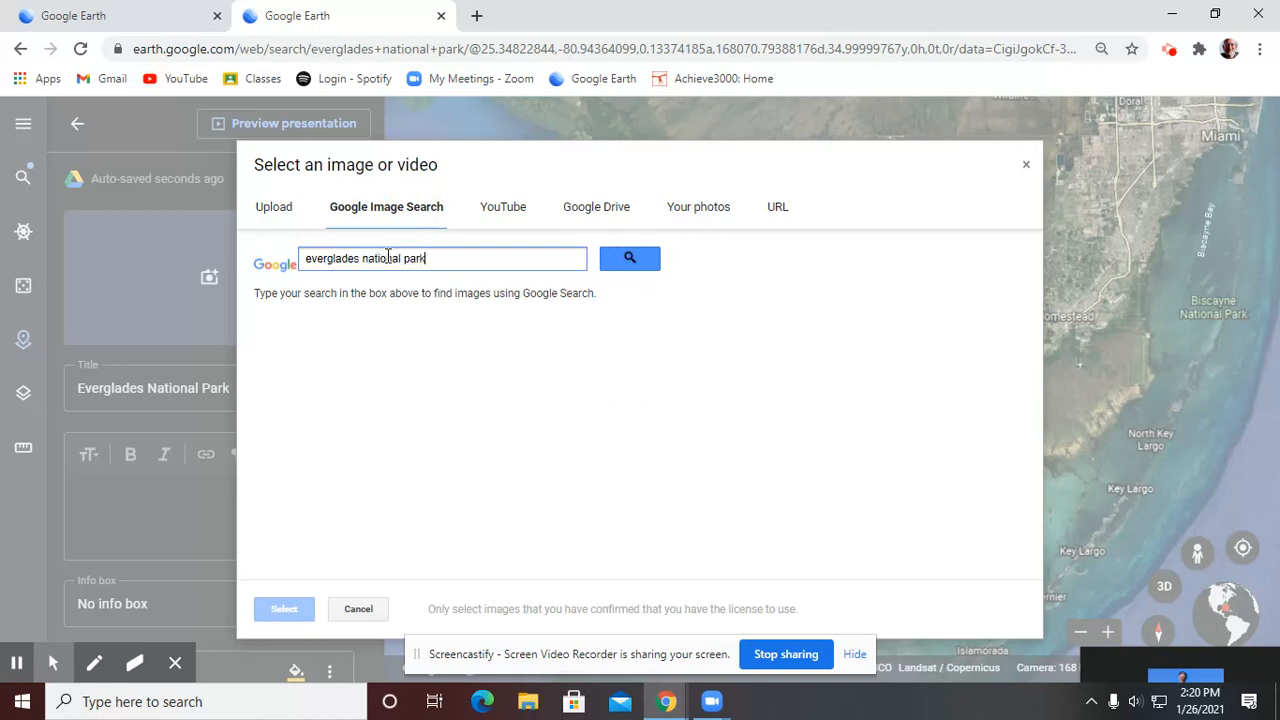
click(608, 260)
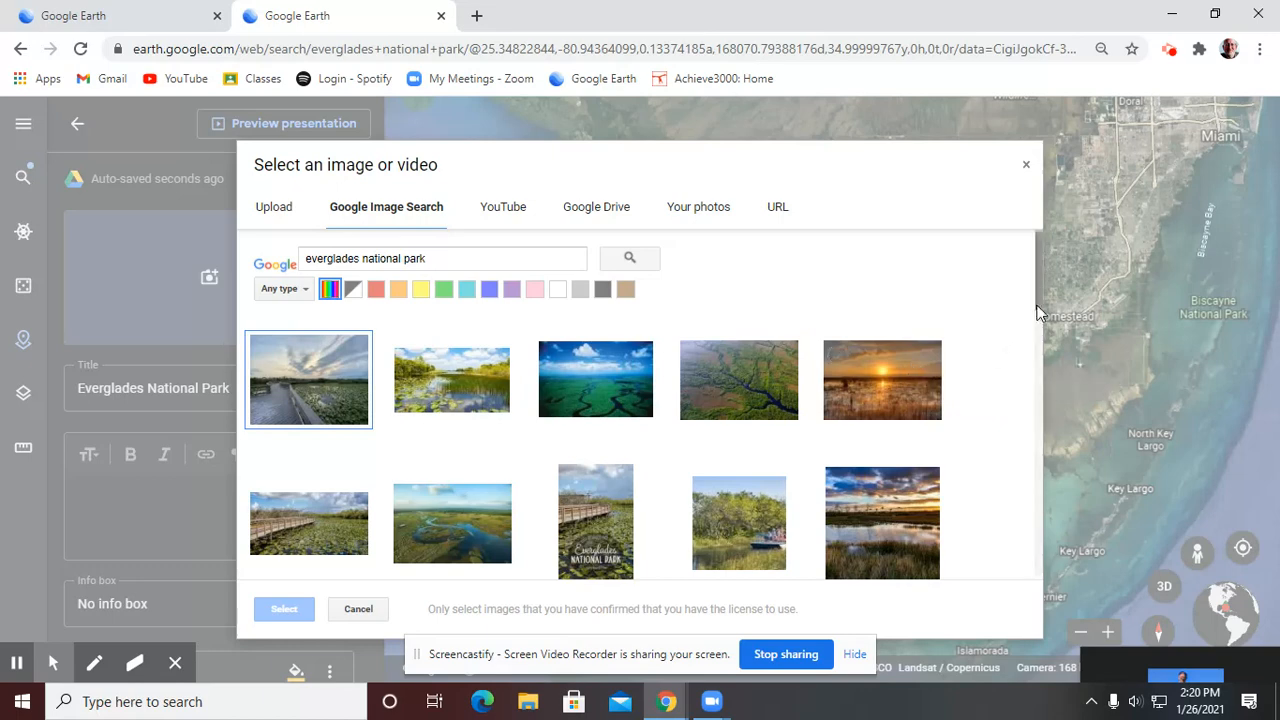
drag(1038, 305, 1040, 486)
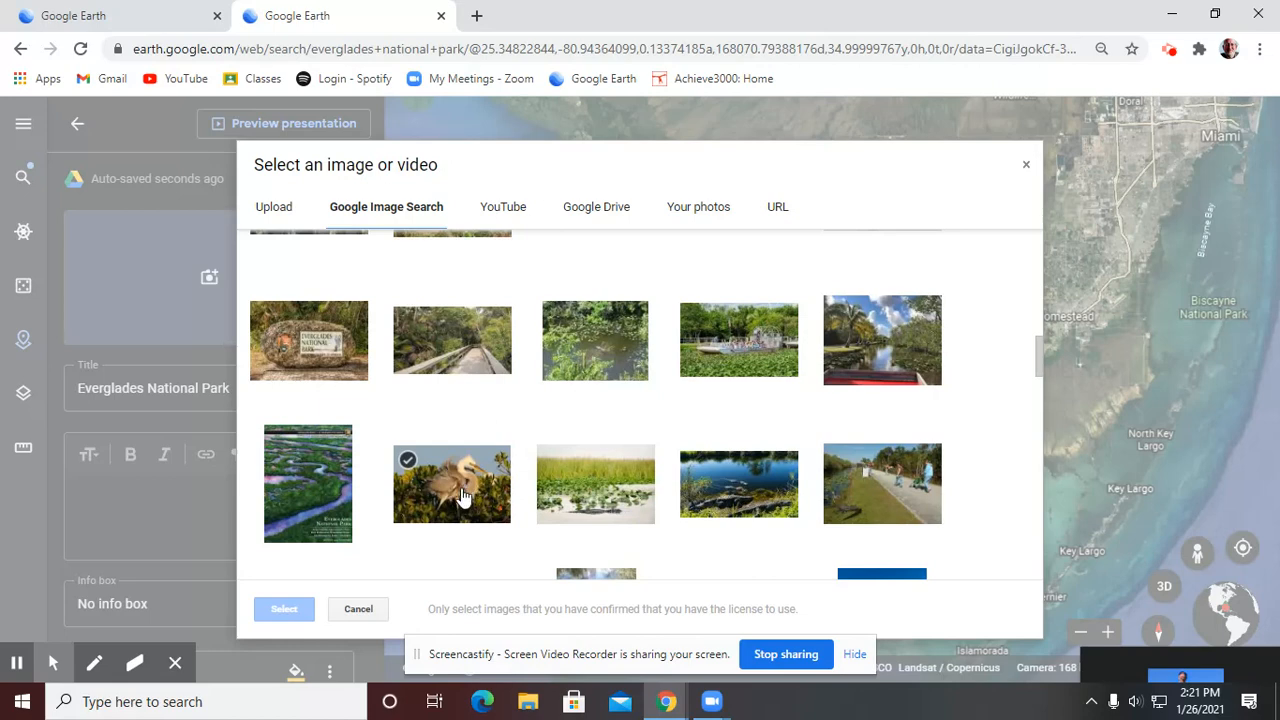
click(724, 495)
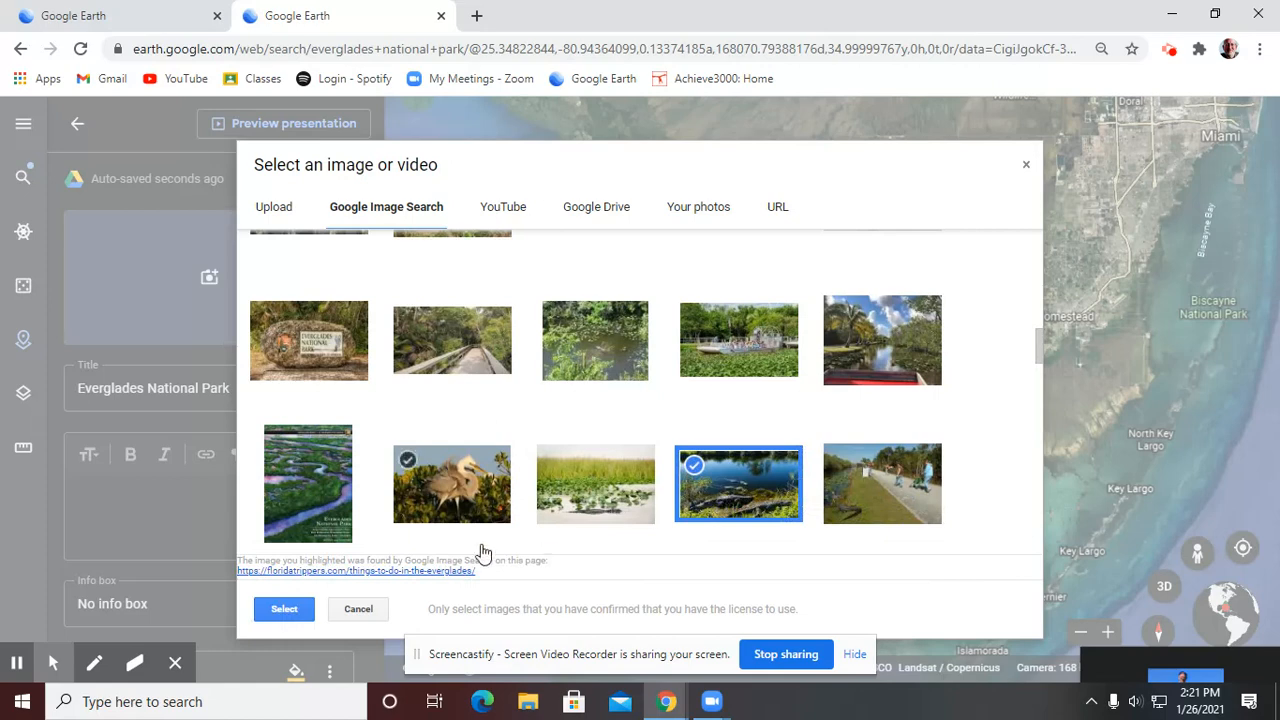
click(286, 610)
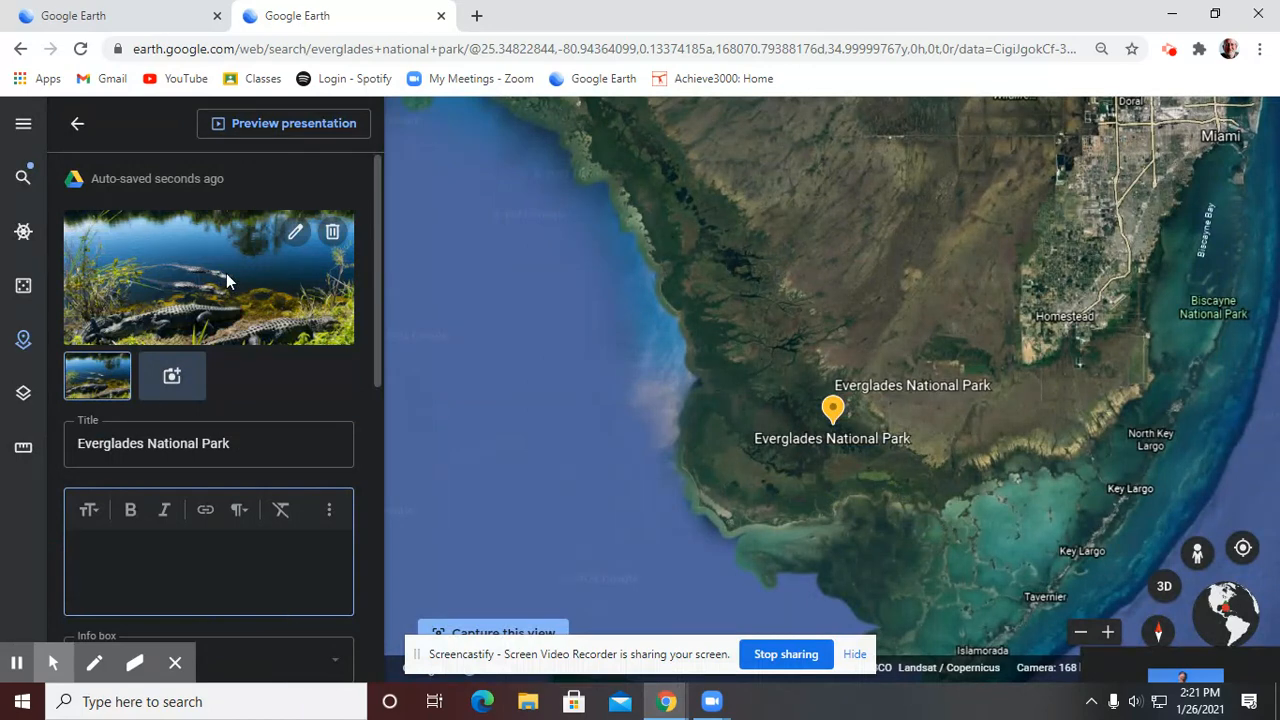
Add a second photo to the Everglades place, showing an airboat in the marsh, from the Google image results
click(172, 381)
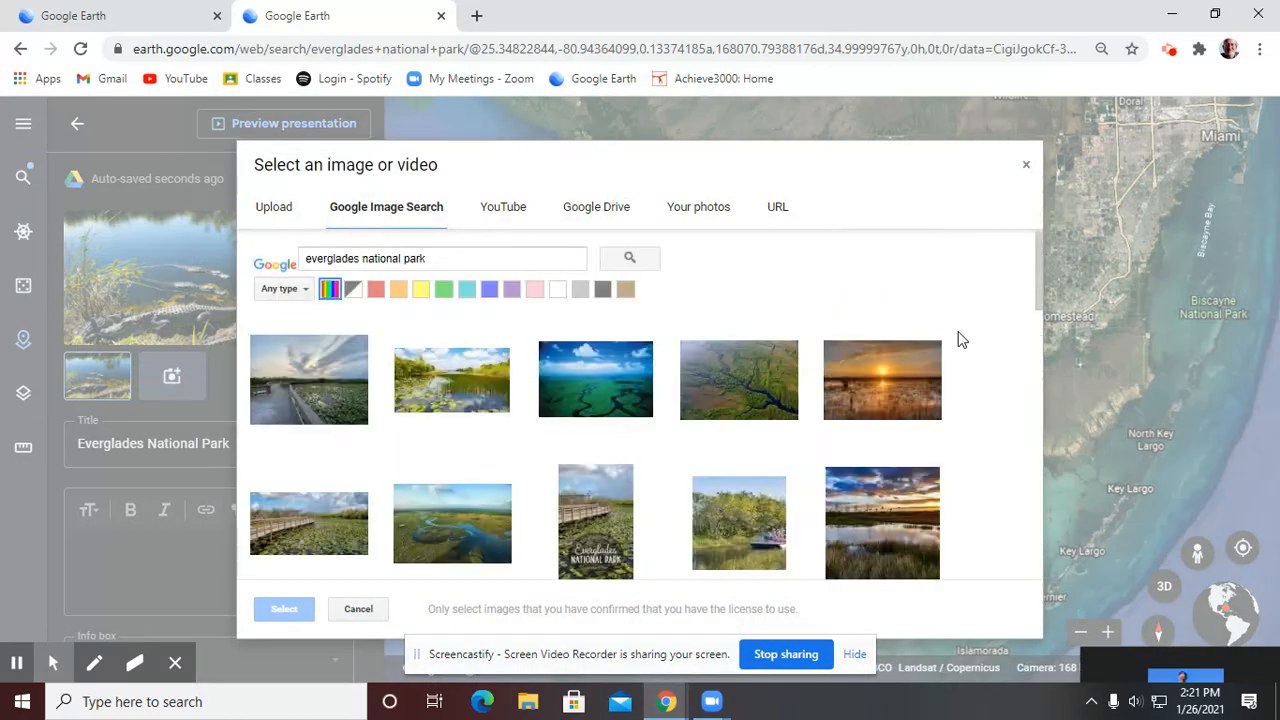
drag(1042, 303, 1041, 531)
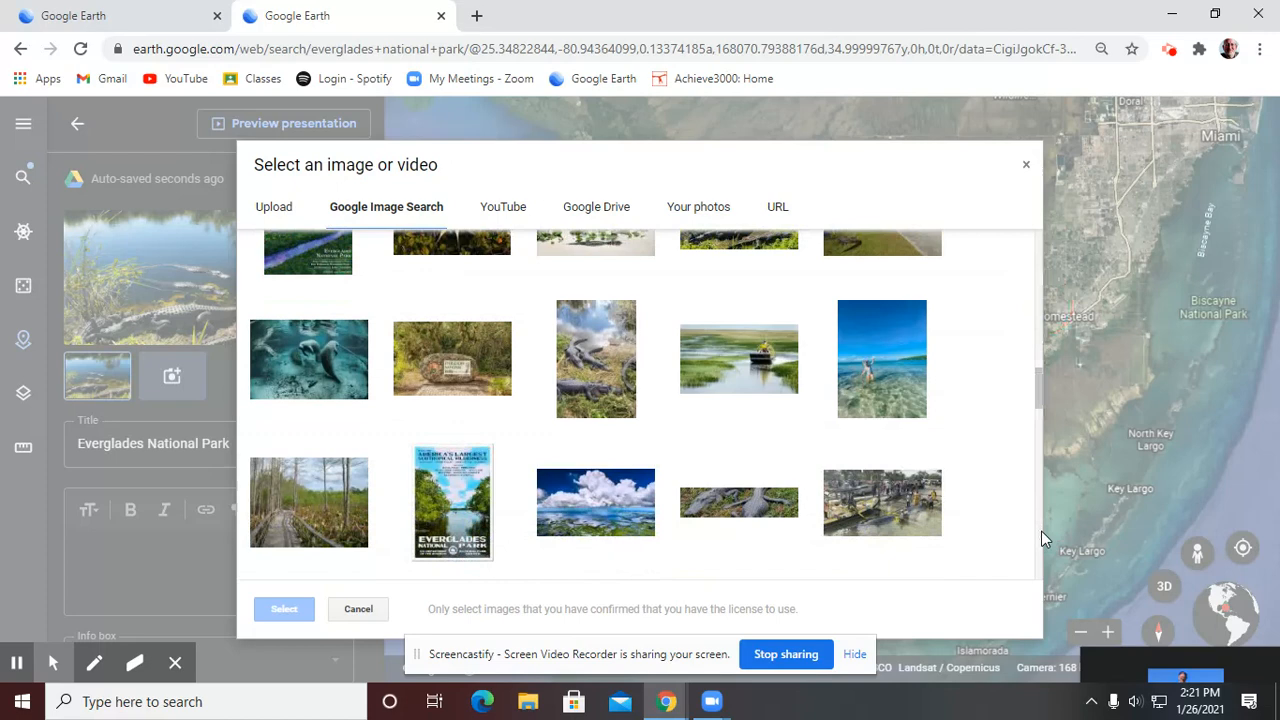
click(733, 372)
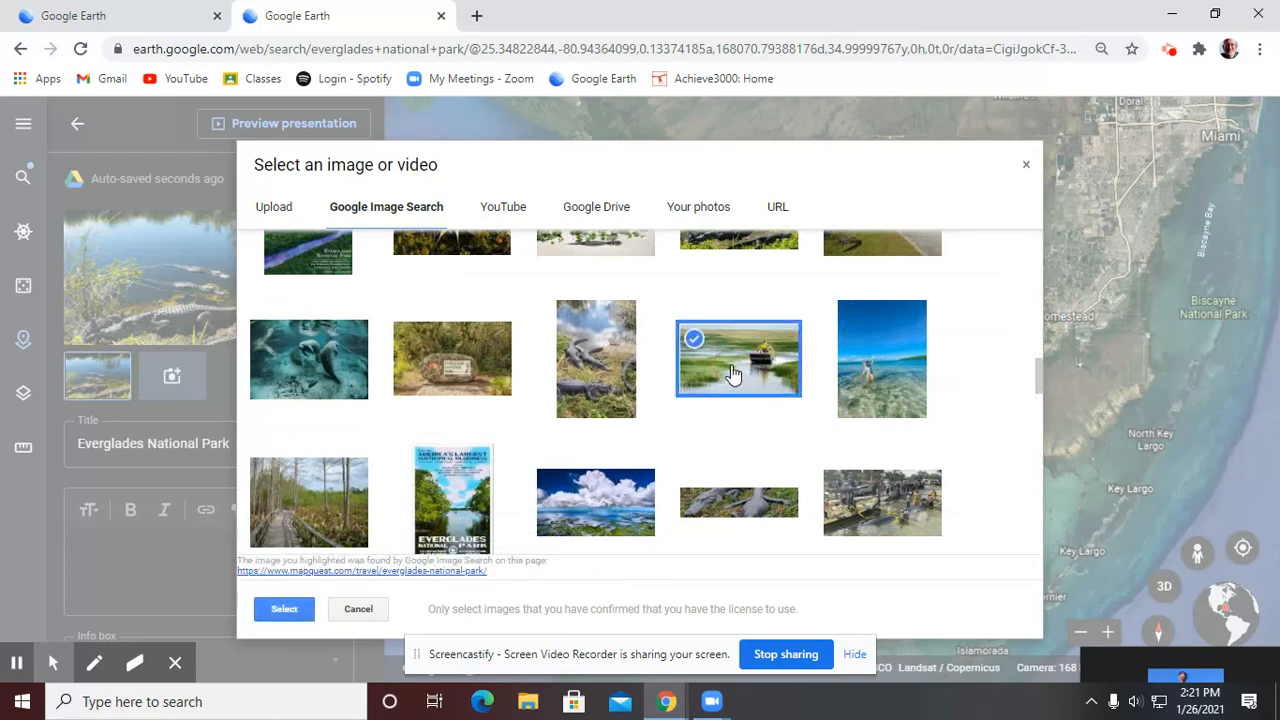
click(289, 609)
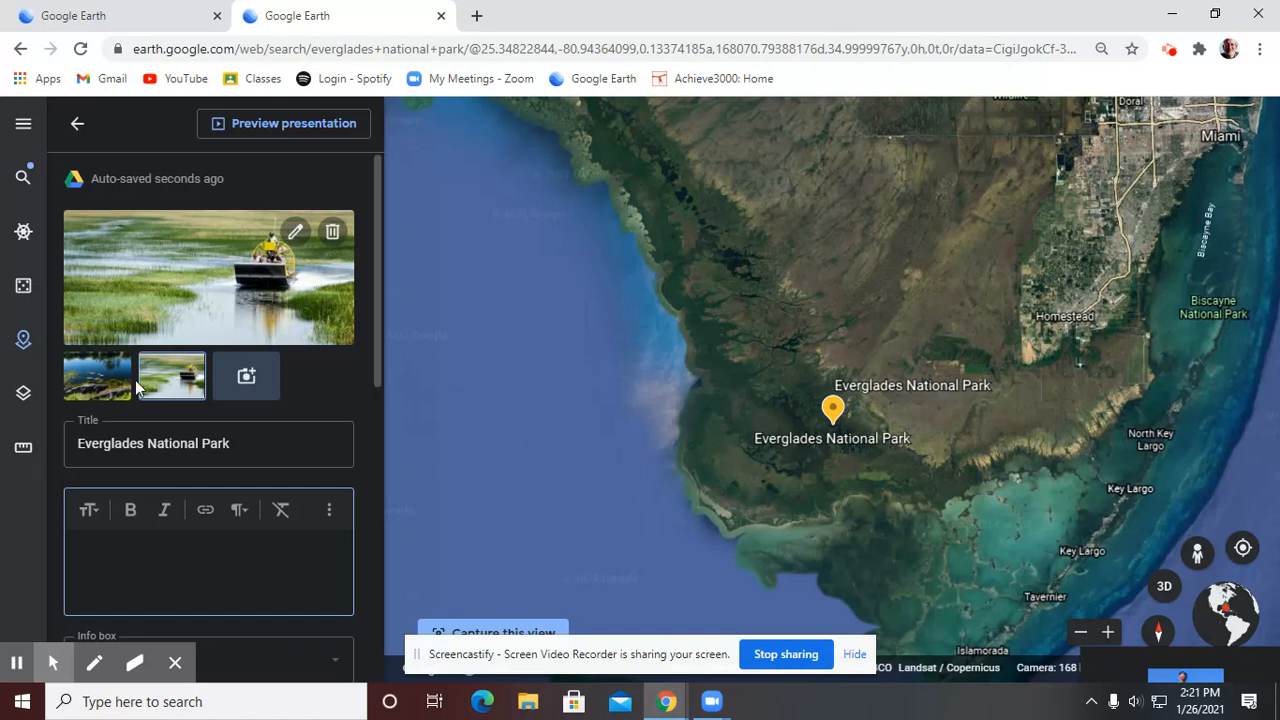
Add a third photo to the Everglades place, showing an orange sunset reflected in water, from the Google image results
click(244, 384)
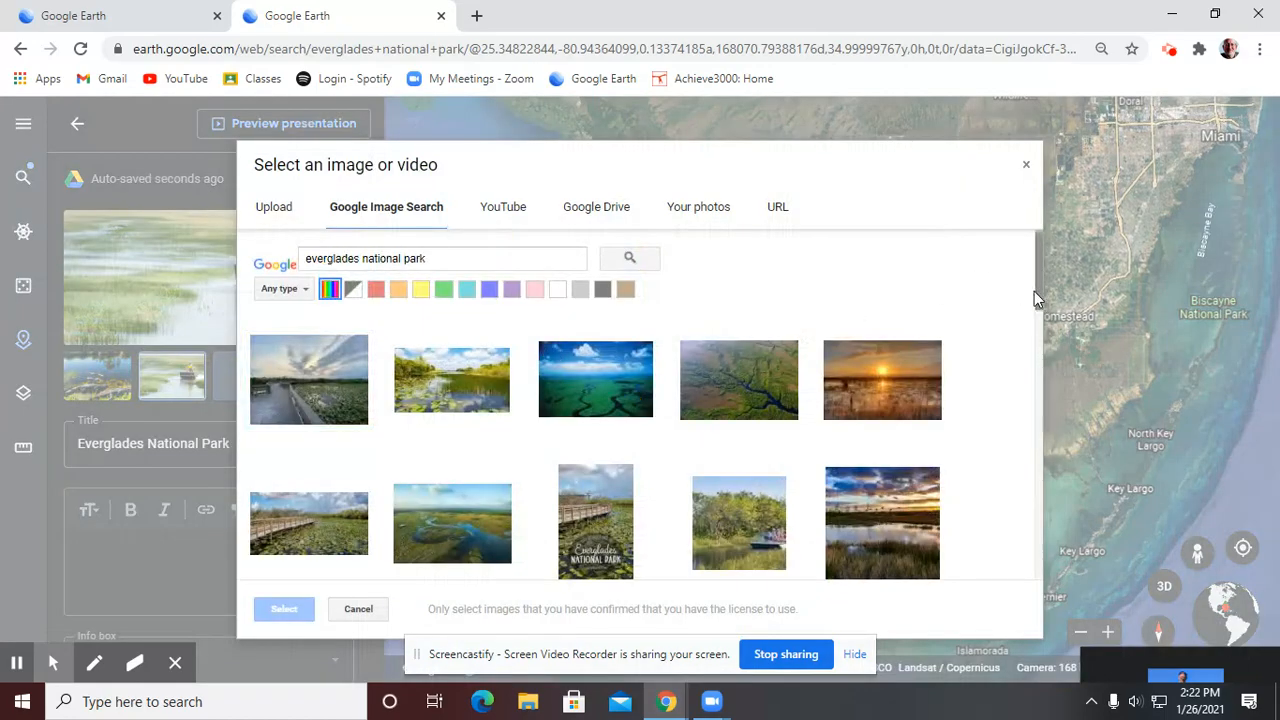
drag(1036, 292, 1014, 599)
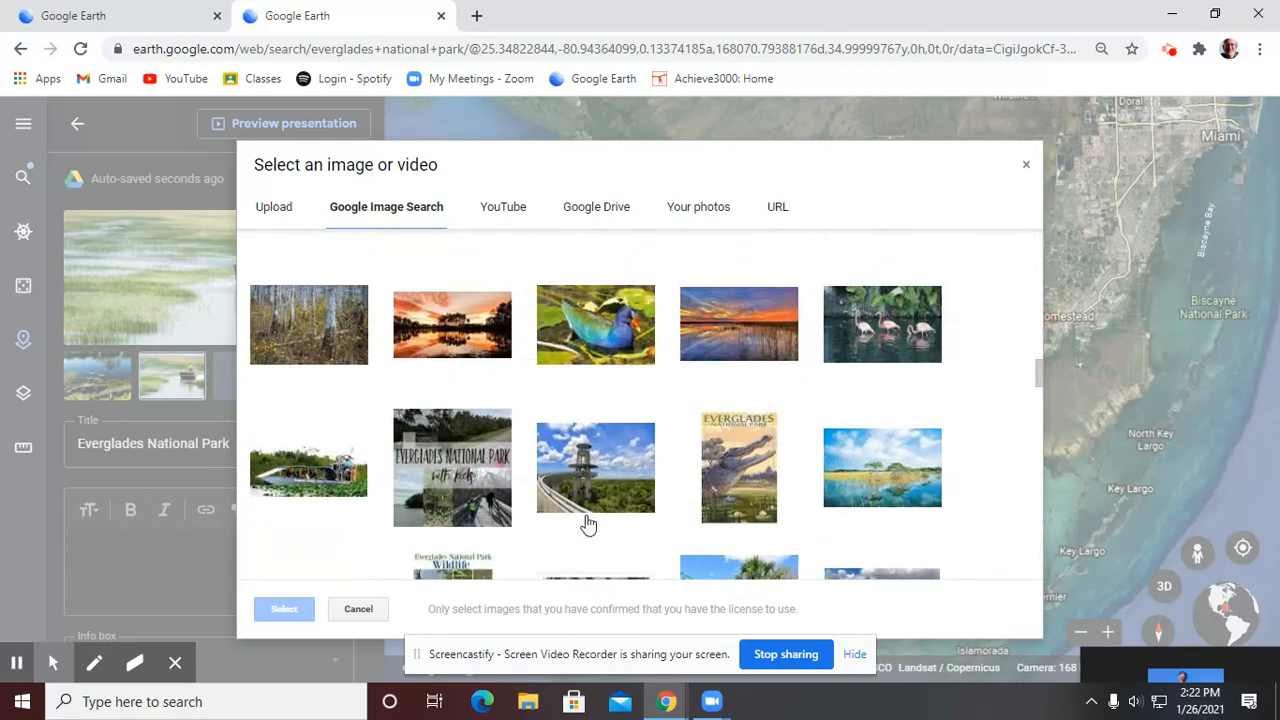
click(458, 346)
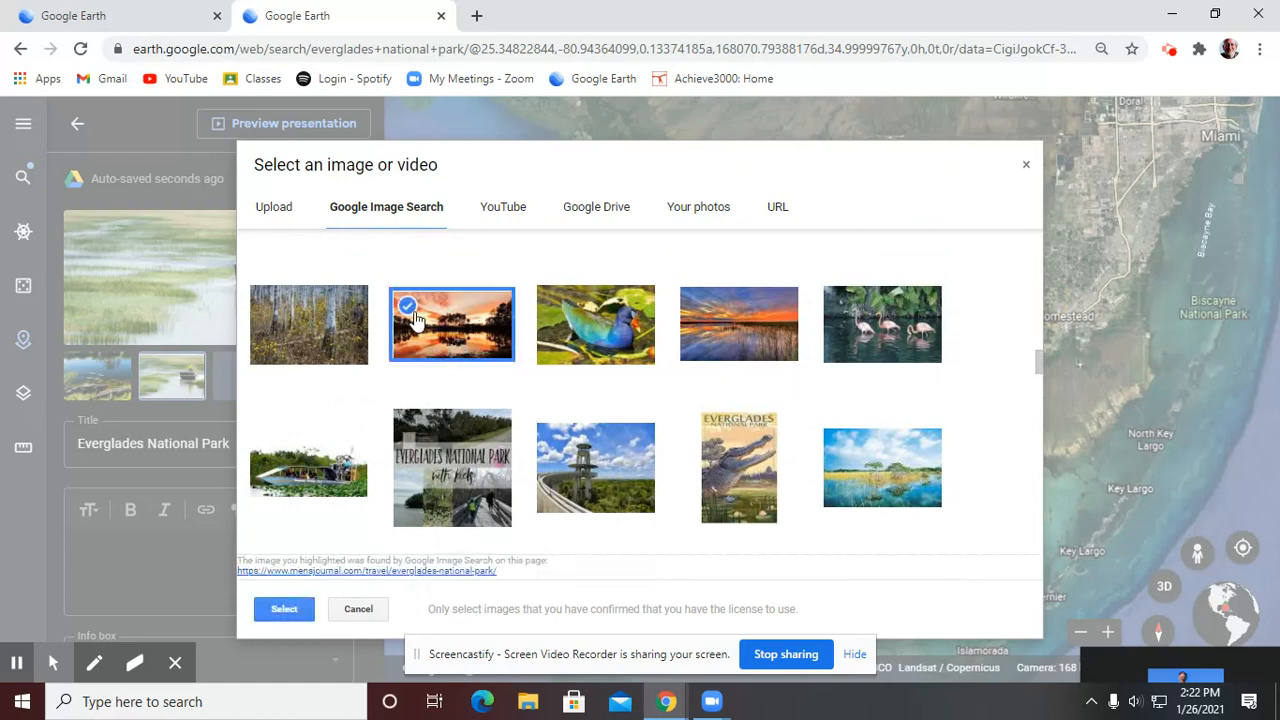
click(278, 612)
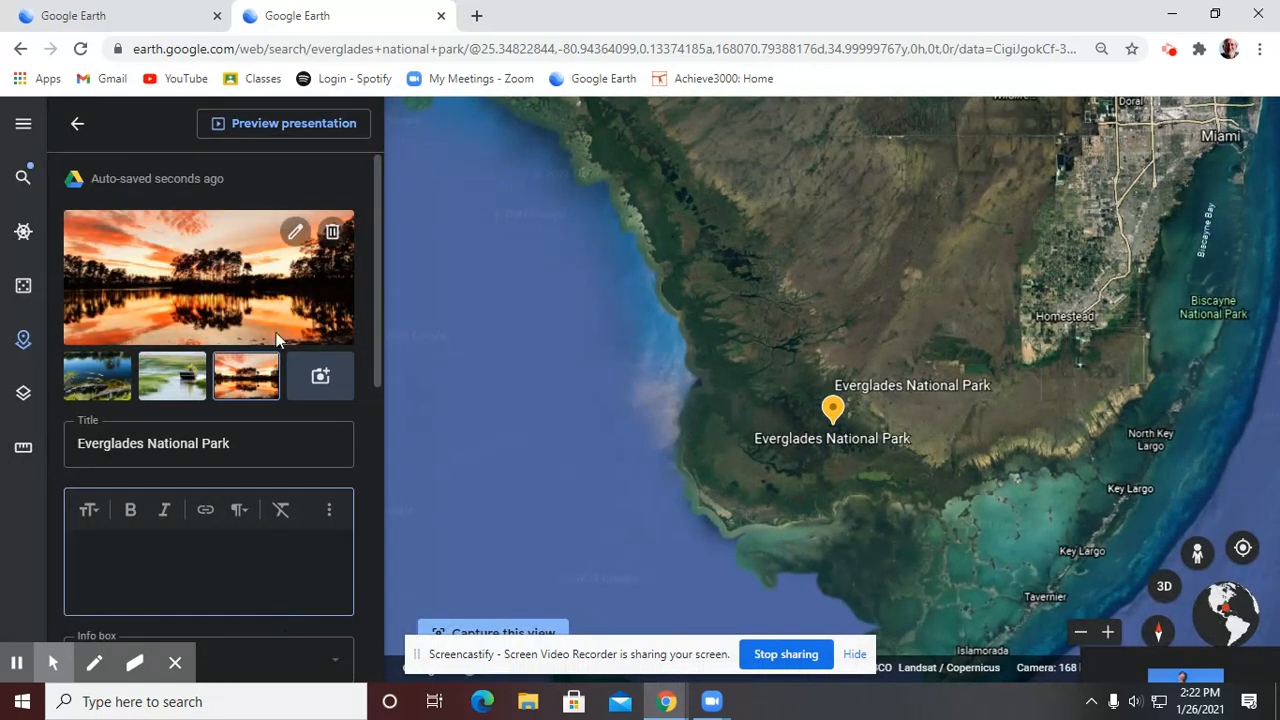
Preview the presentation, cycle through the three Everglades photos, and return to editing the place
click(302, 131)
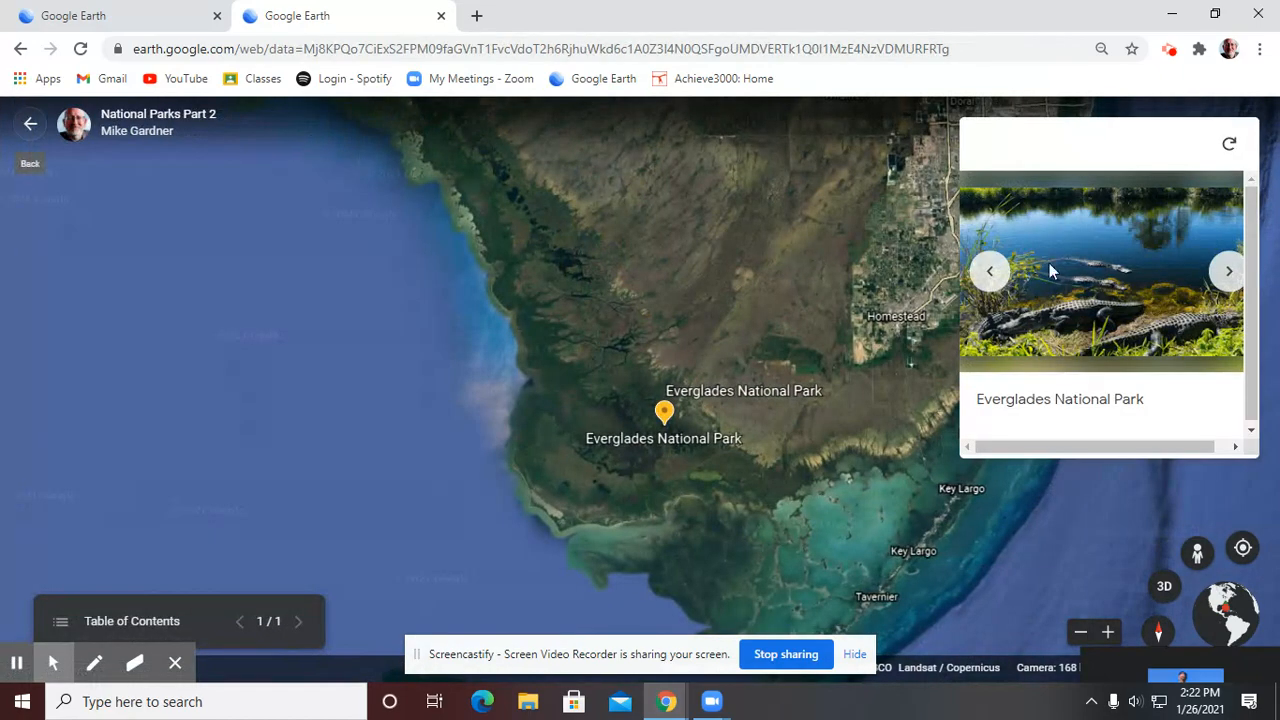
click(1227, 275)
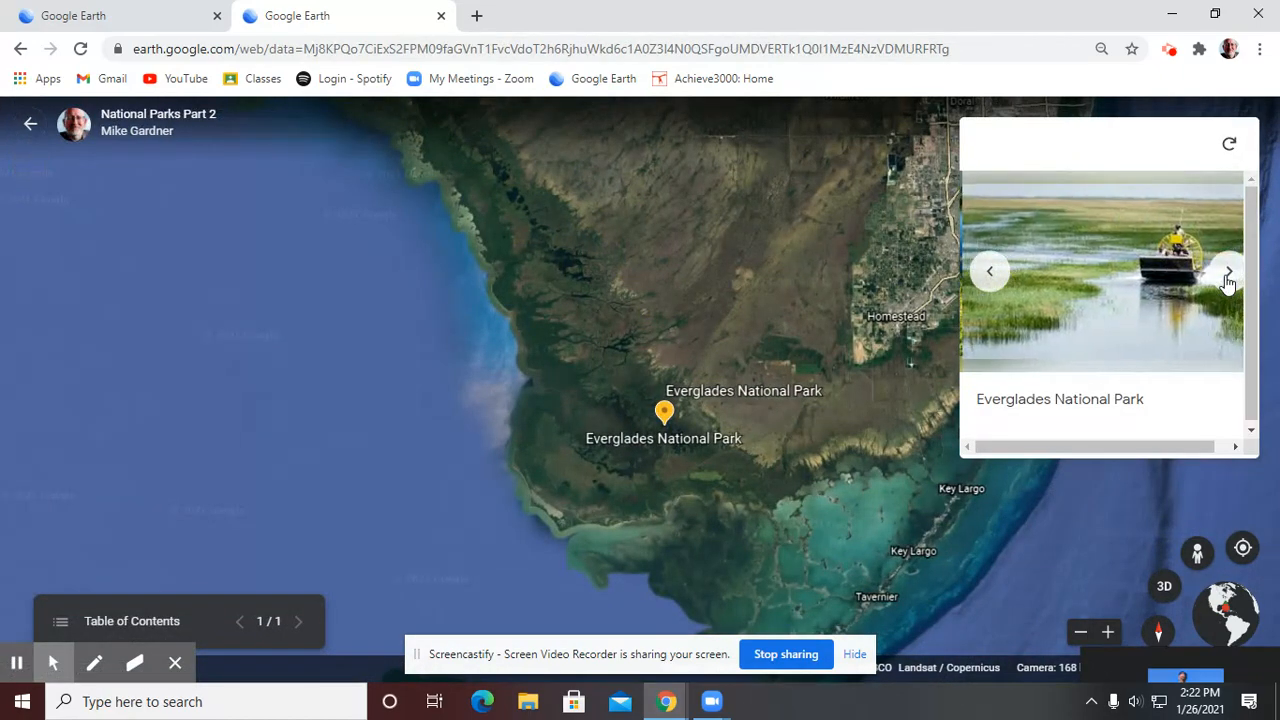
click(1227, 275)
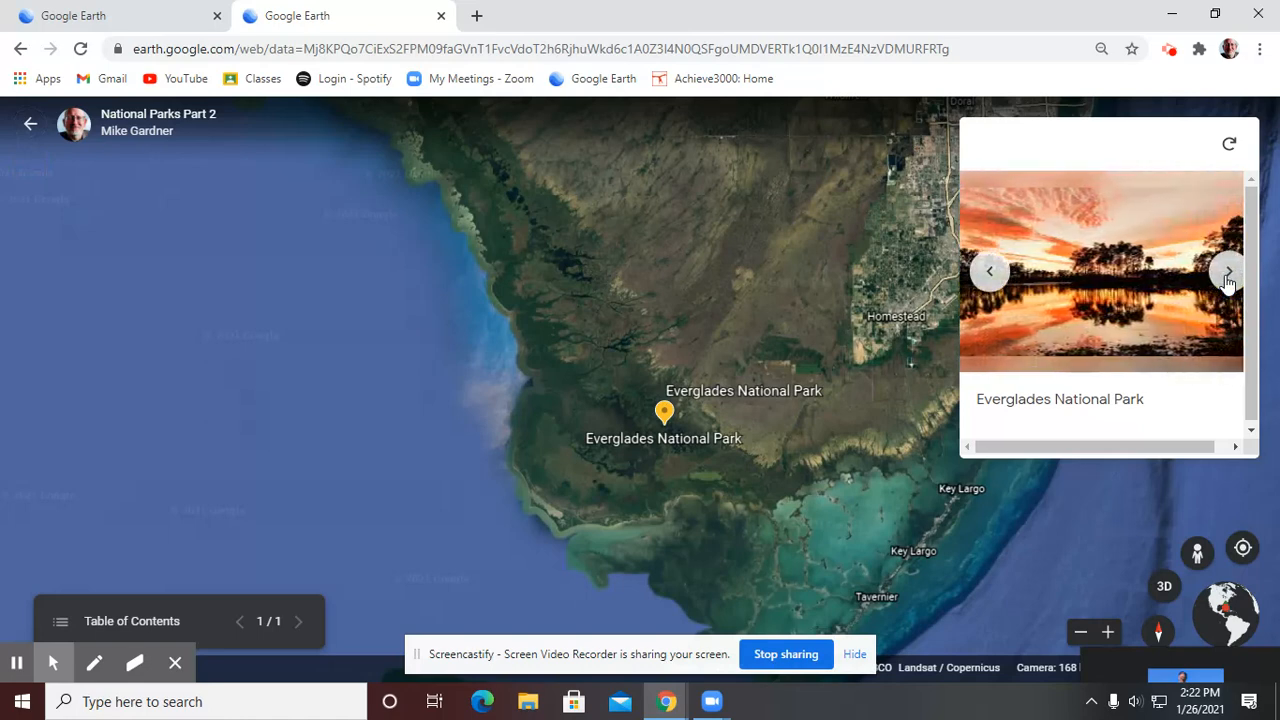
click(1227, 275)
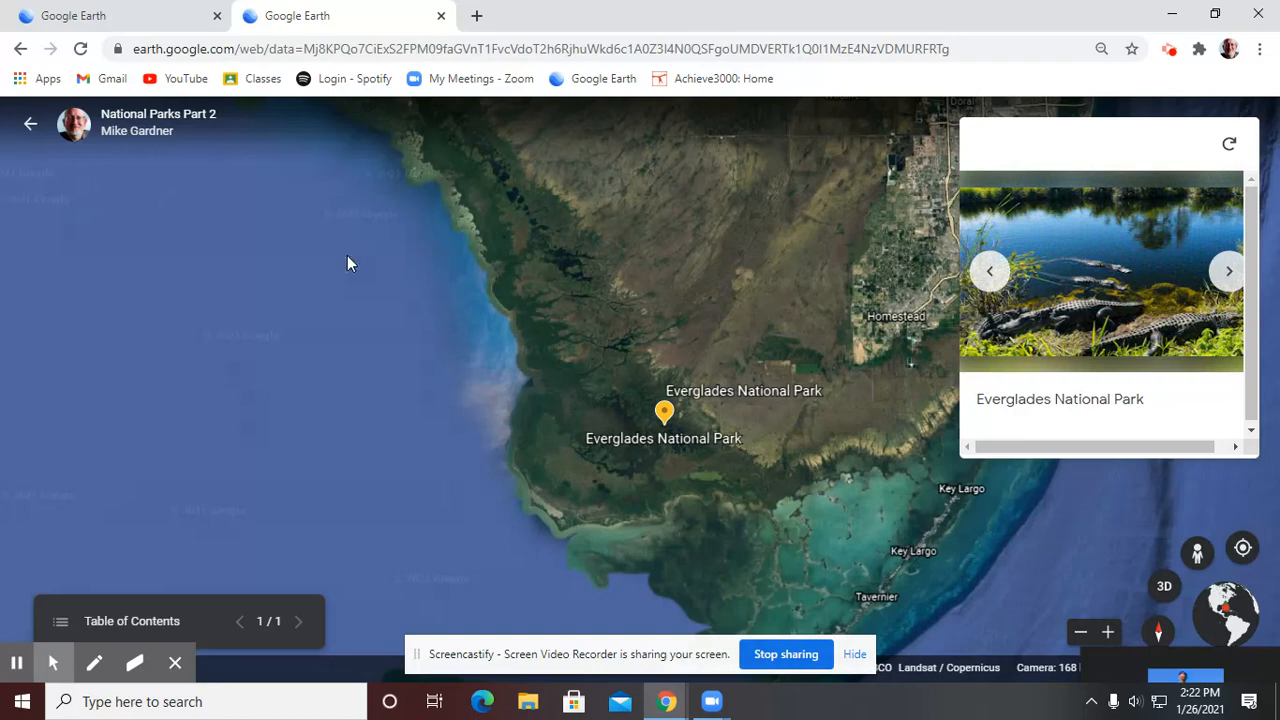
click(31, 128)
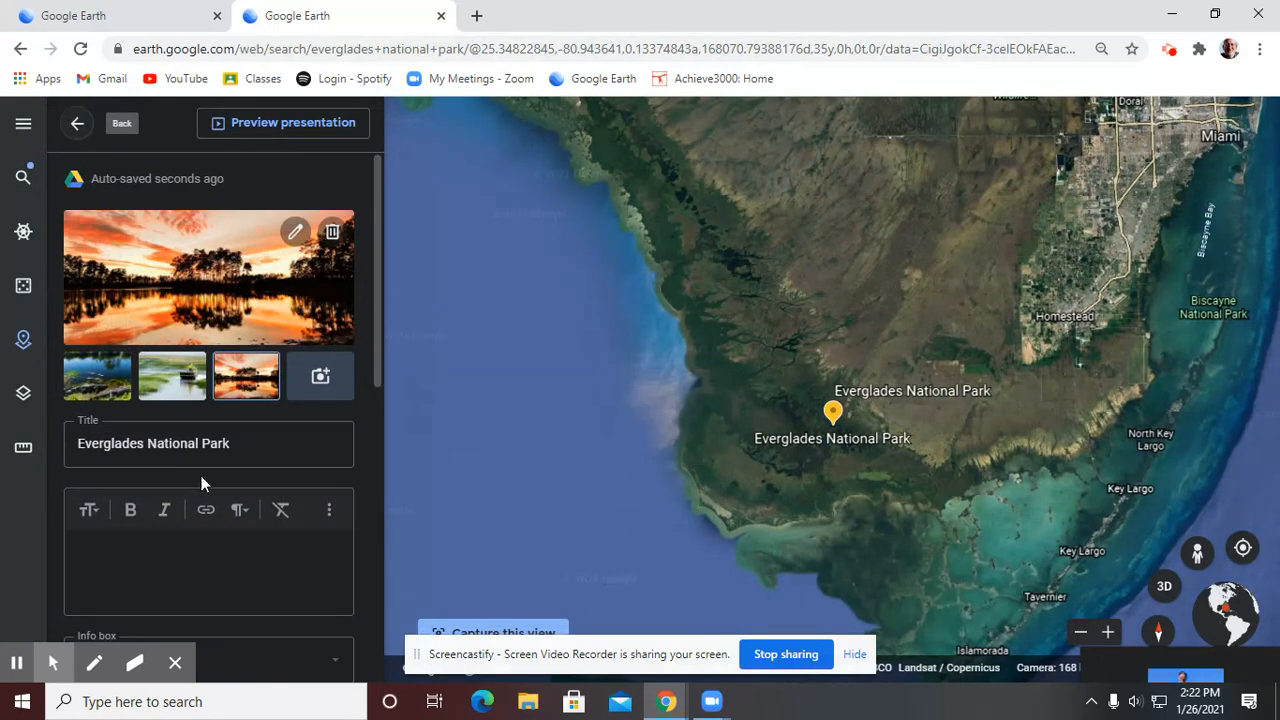
Enter the Everglades place description "The Everglades showcases beauty through nature and wildife."
click(111, 548)
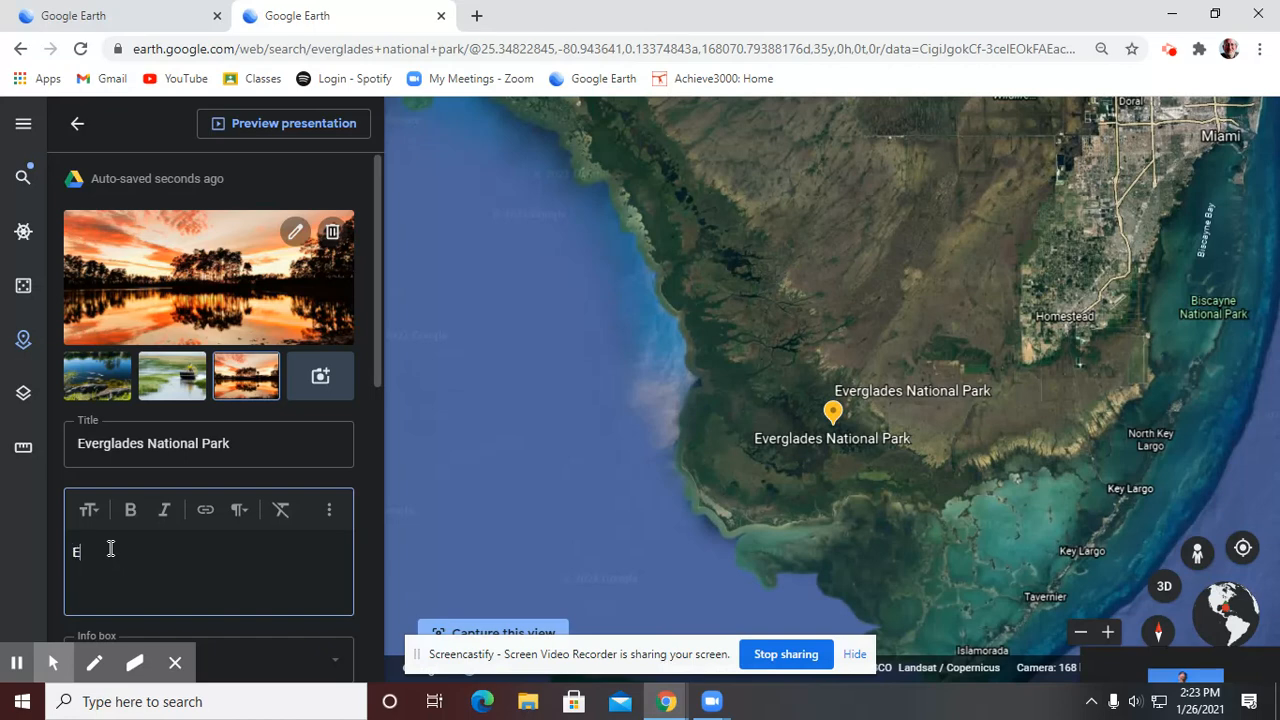
text(The Everglades showca)
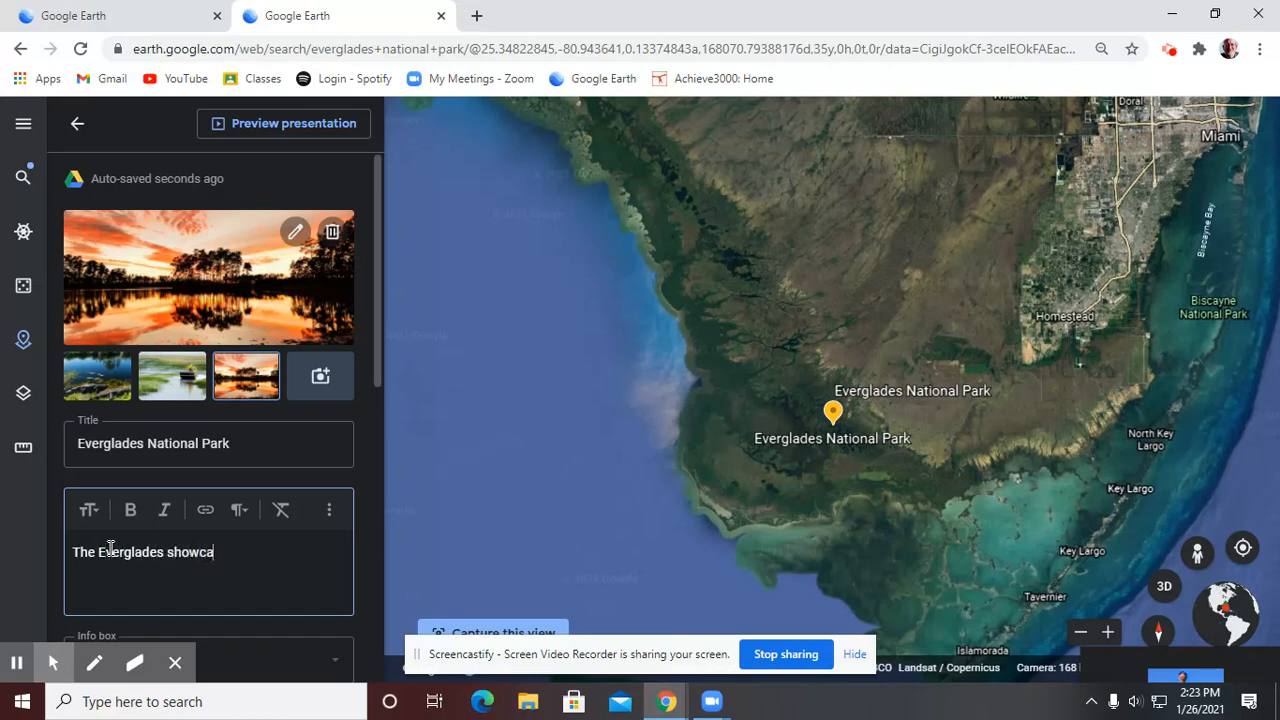
text(ses beatiful)
key(BackSpace)
key(BackSpace)
key(BackSpace)
key(BackSpace)
key(BackSpace)
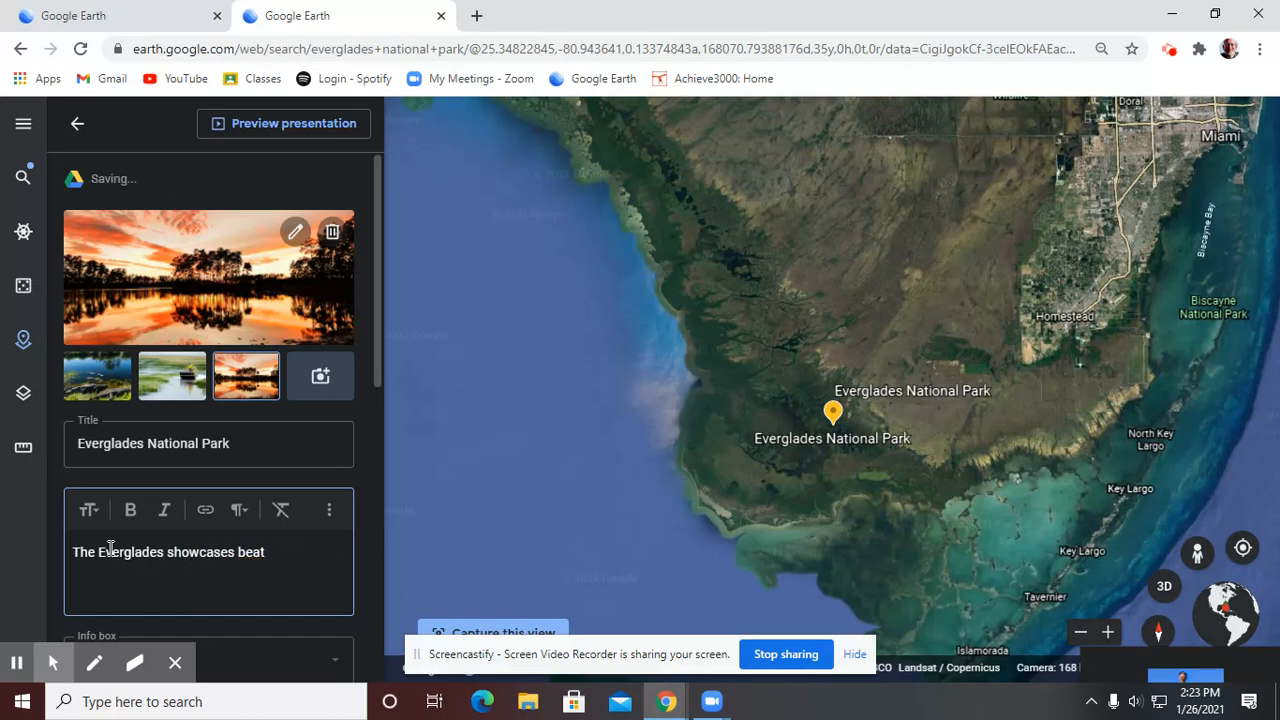
key(BackSpace)
text(uty thgou)
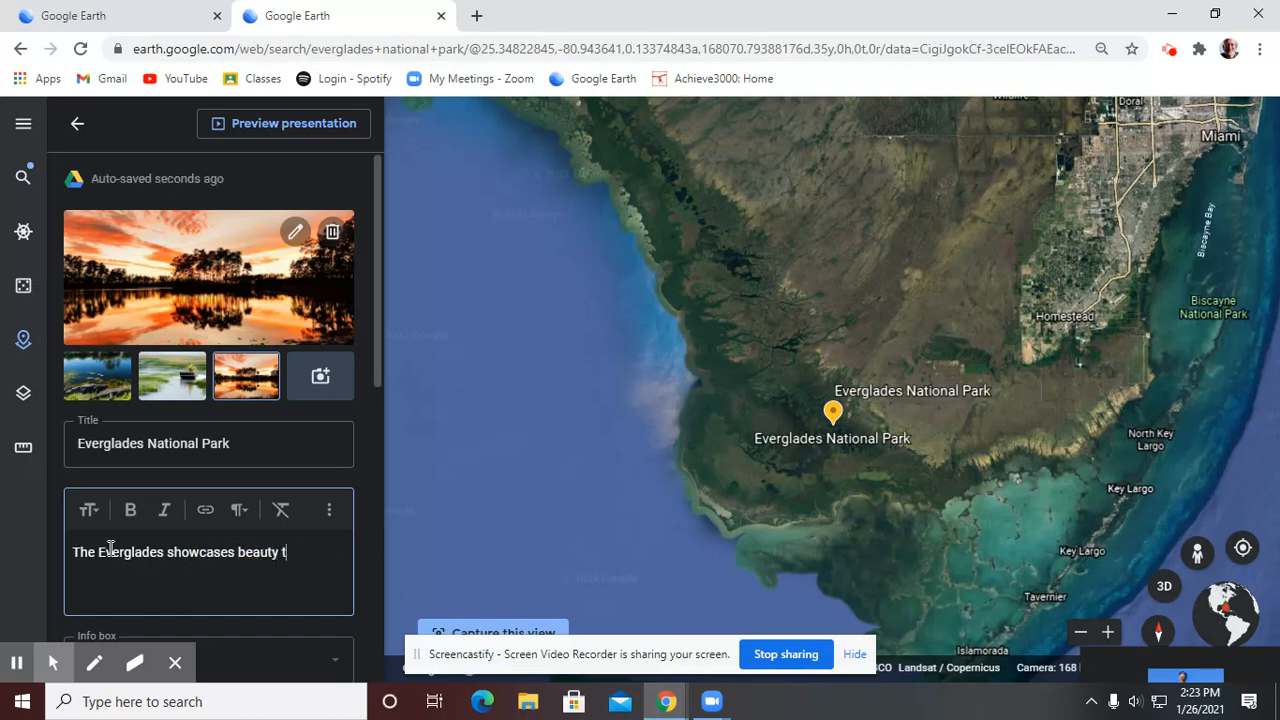
key(BackSpace)
key(BackSpace)
key(BackSpace)
text(r)
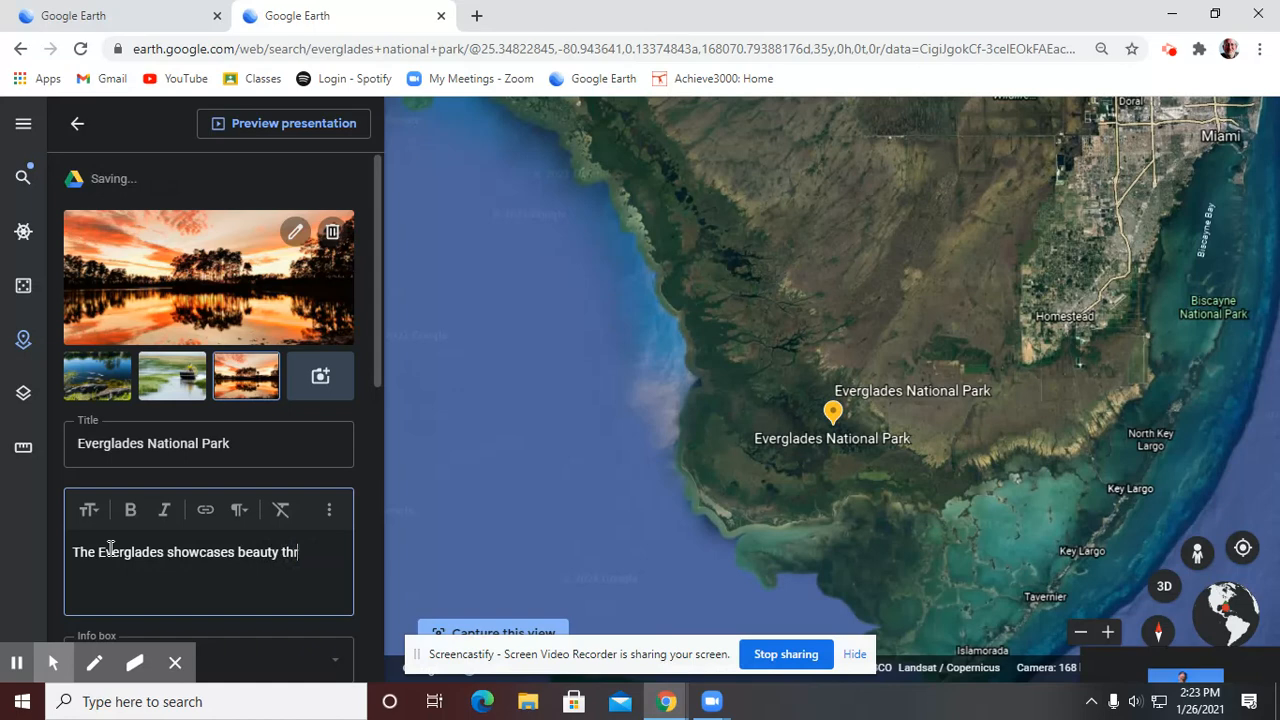
text(ough nature an)
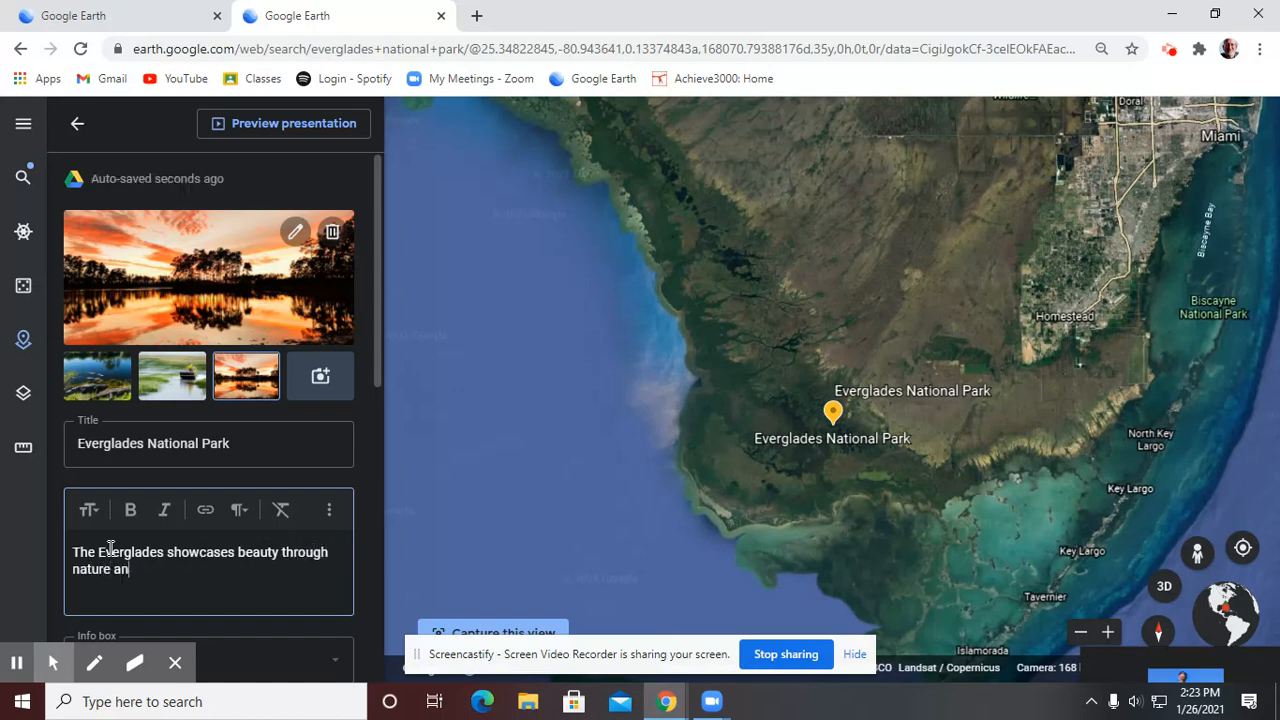
text(d wildife.)
Search YouTube for "everglades national park" and add "Breathtaking insights into the amazing ecosystem of the Everglades National Park" to the place's media
click(322, 381)
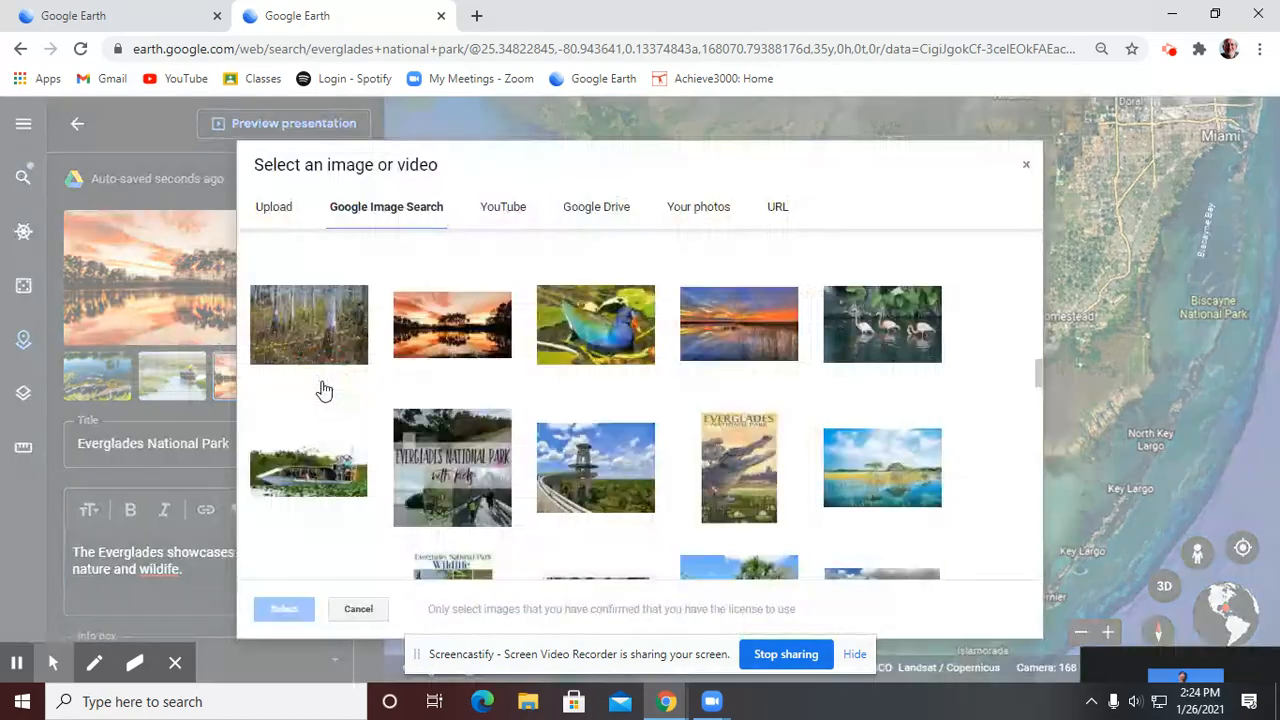
click(513, 212)
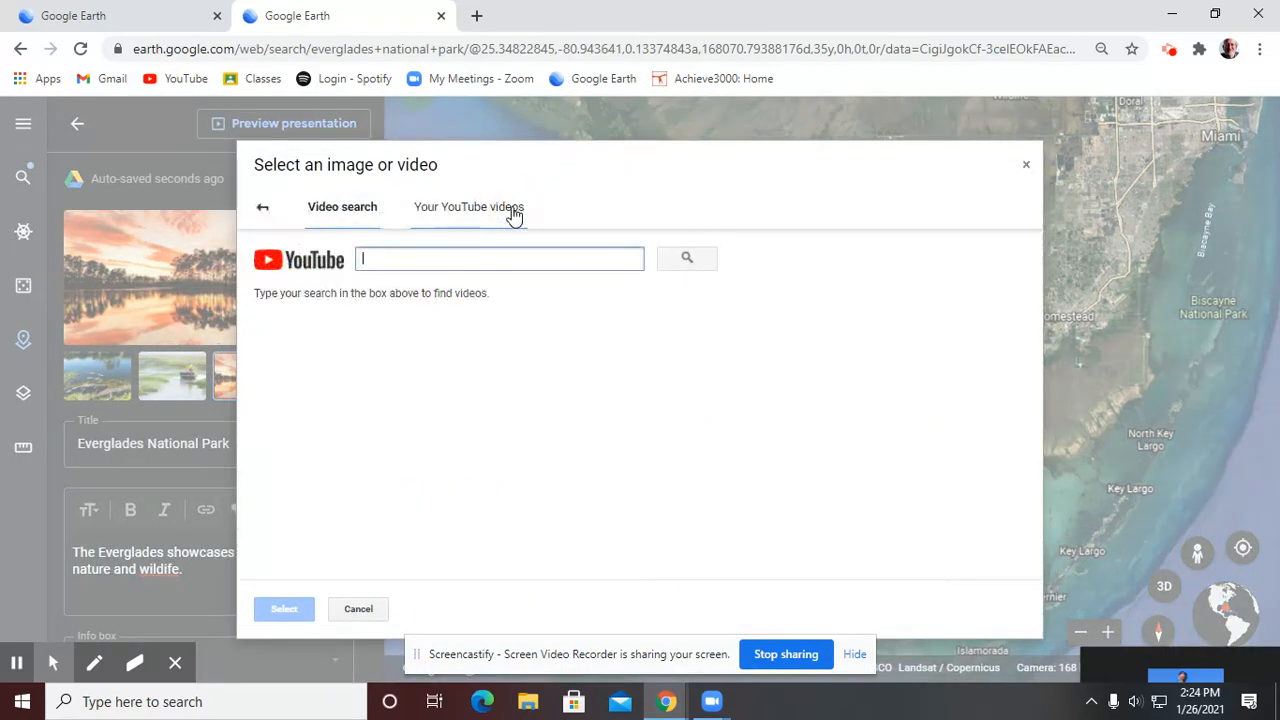
text(everglades national park)
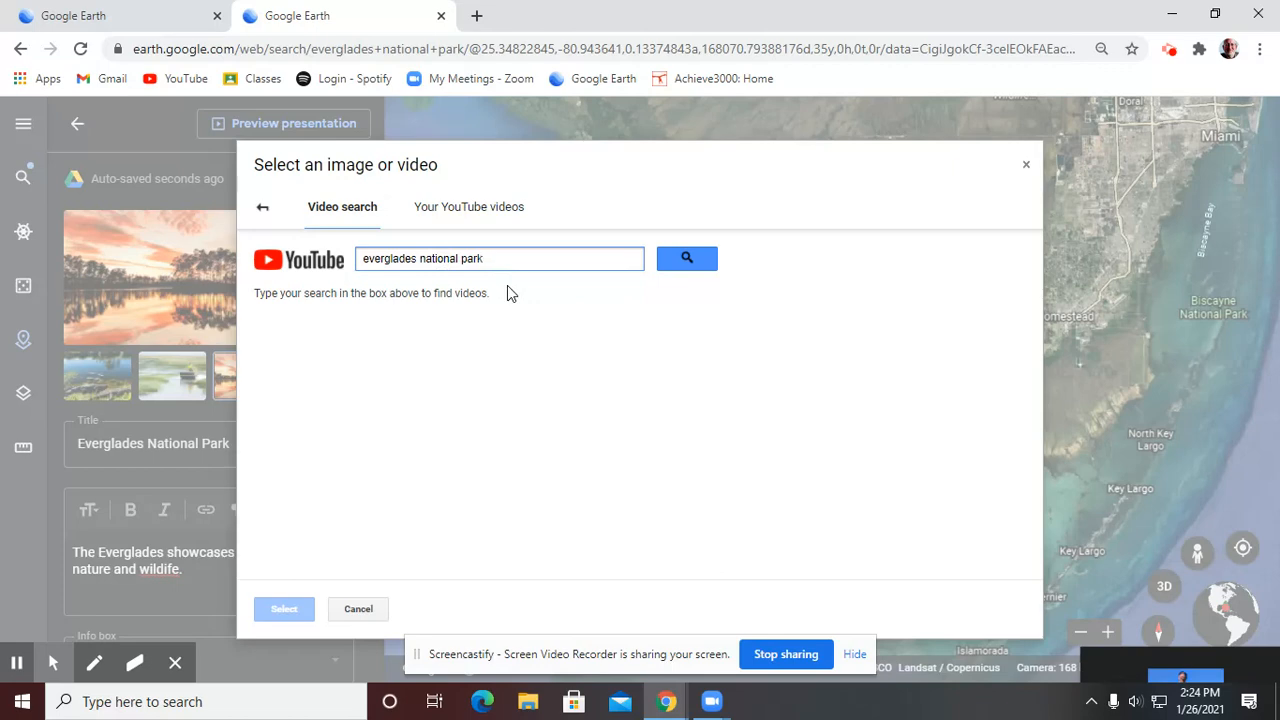
click(681, 261)
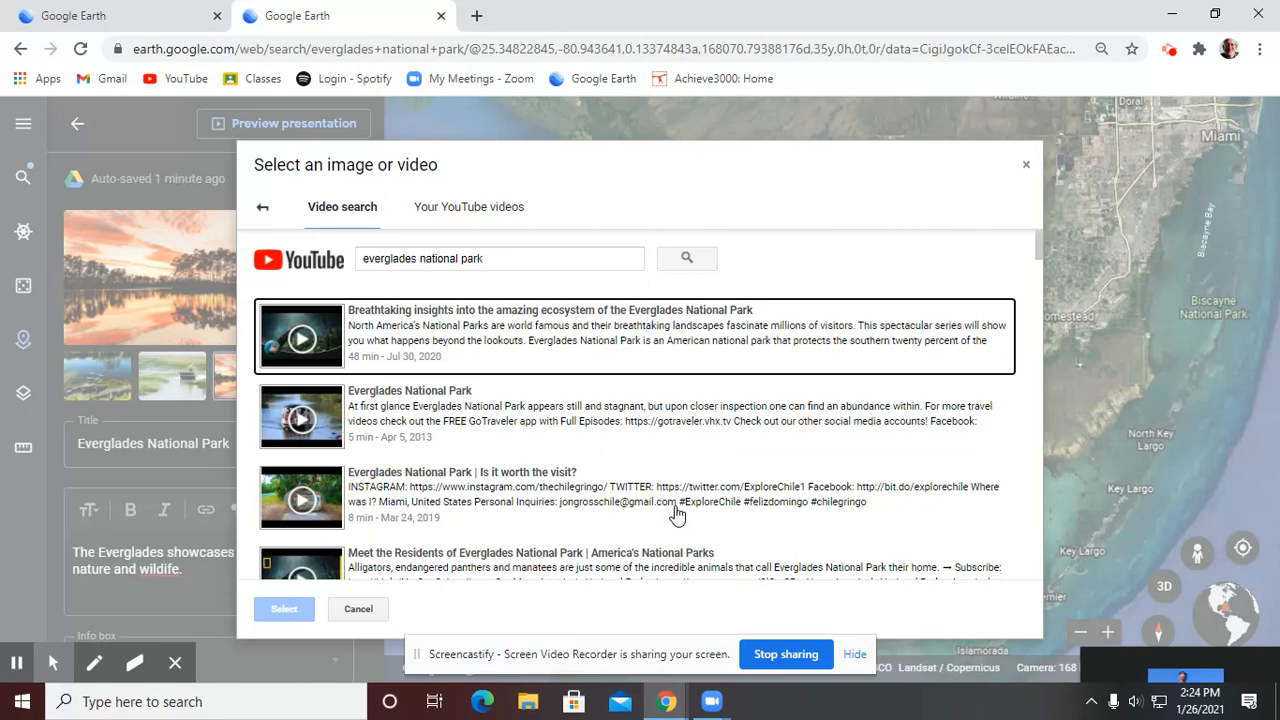
click(486, 340)
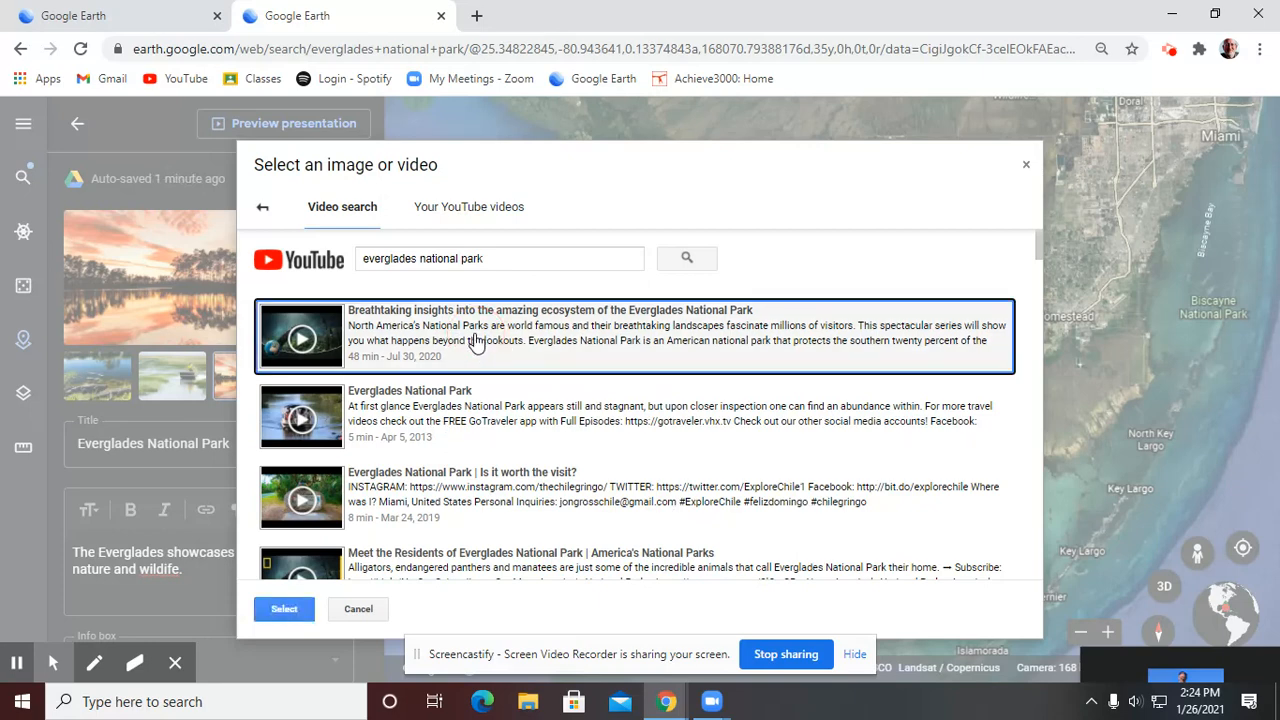
click(298, 610)
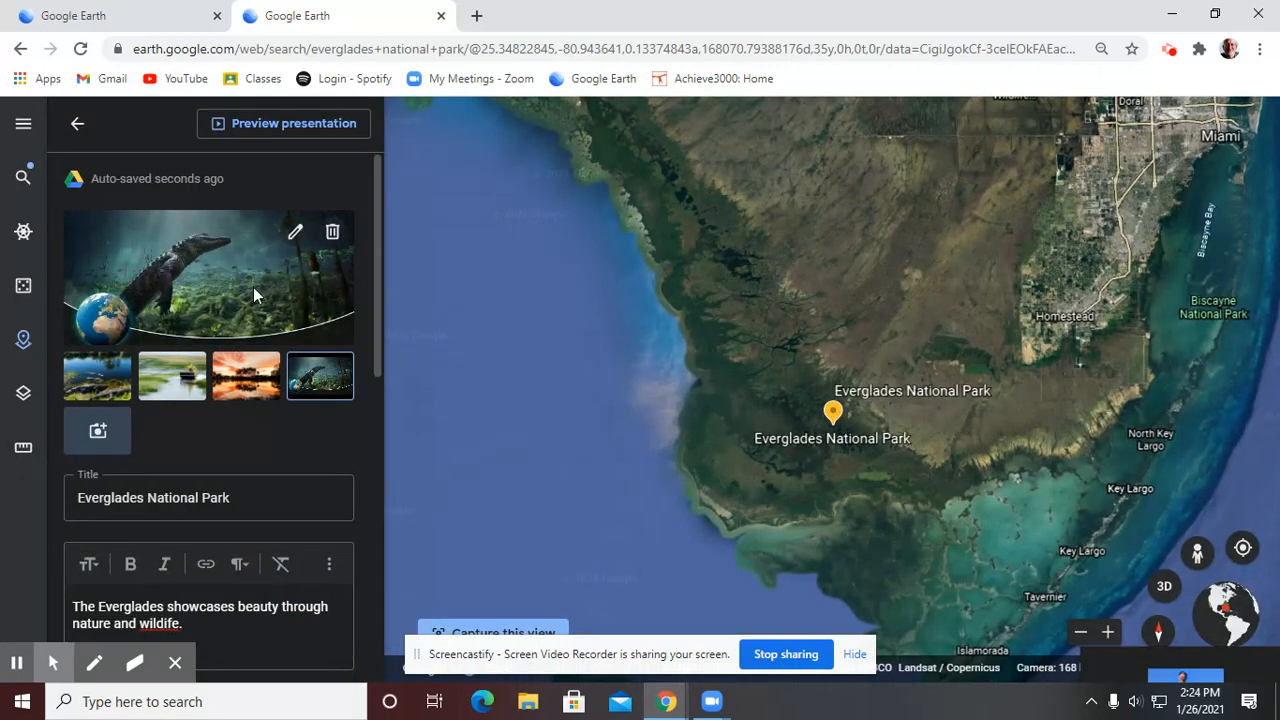
Preview the presentation, go through the Everglades media to the video, play it briefly, and return to editing
click(319, 130)
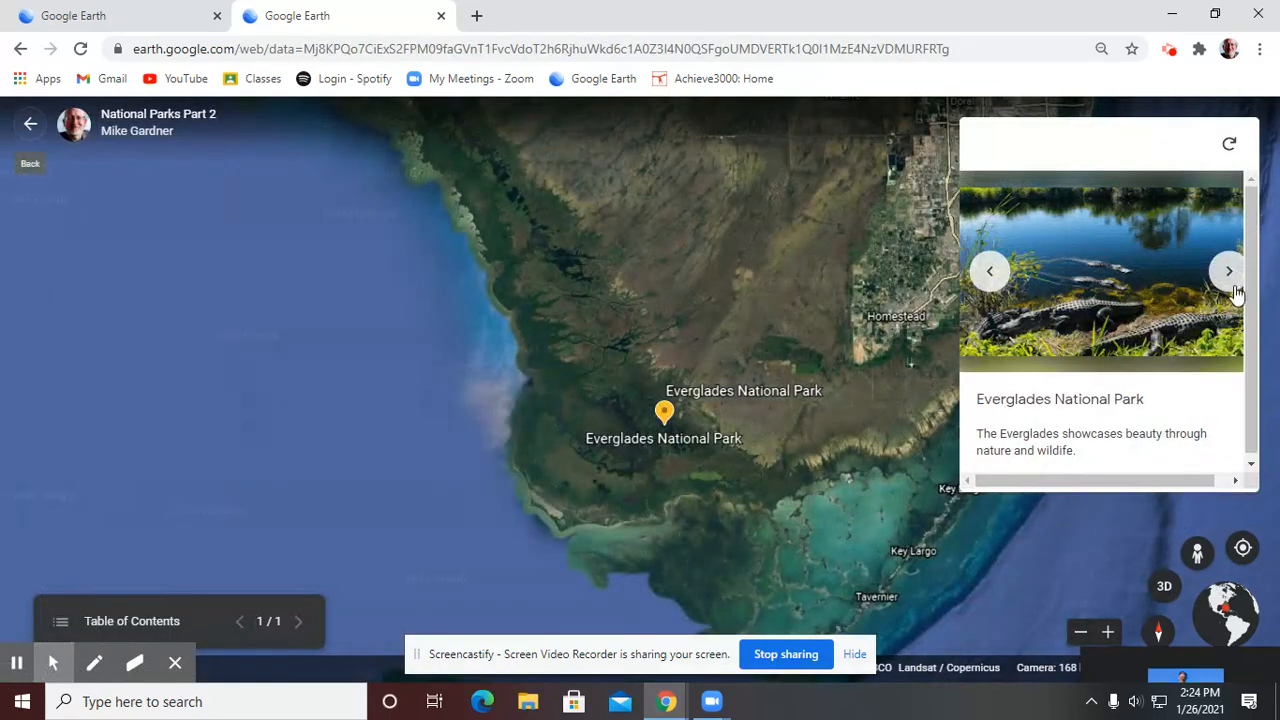
drag(1250, 358, 1250, 375)
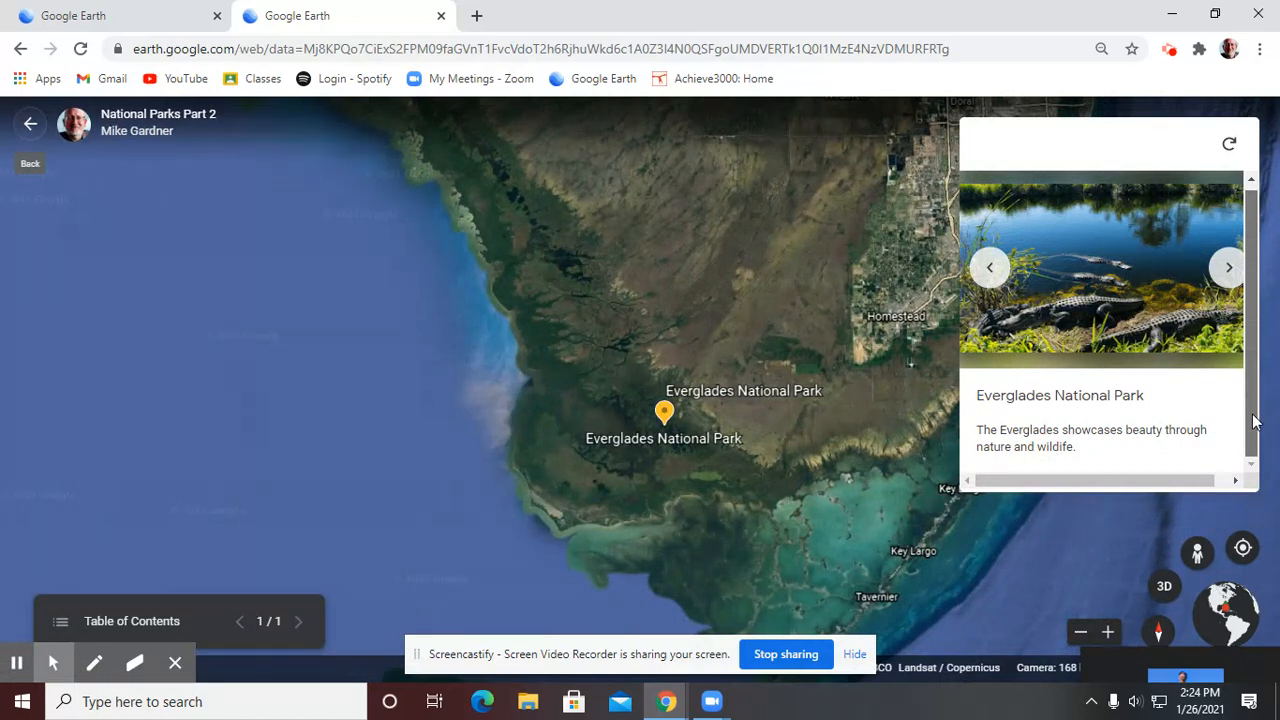
click(1226, 277)
click(1226, 277)
click(1226, 277)
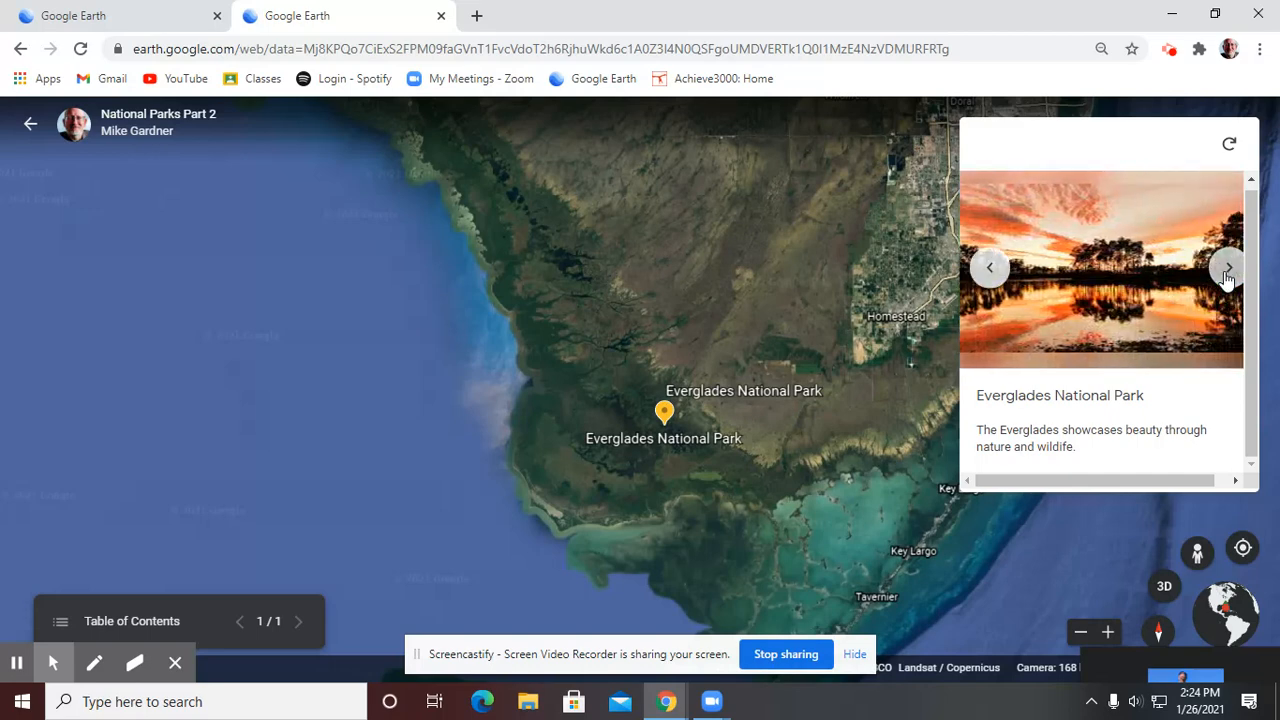
click(1226, 277)
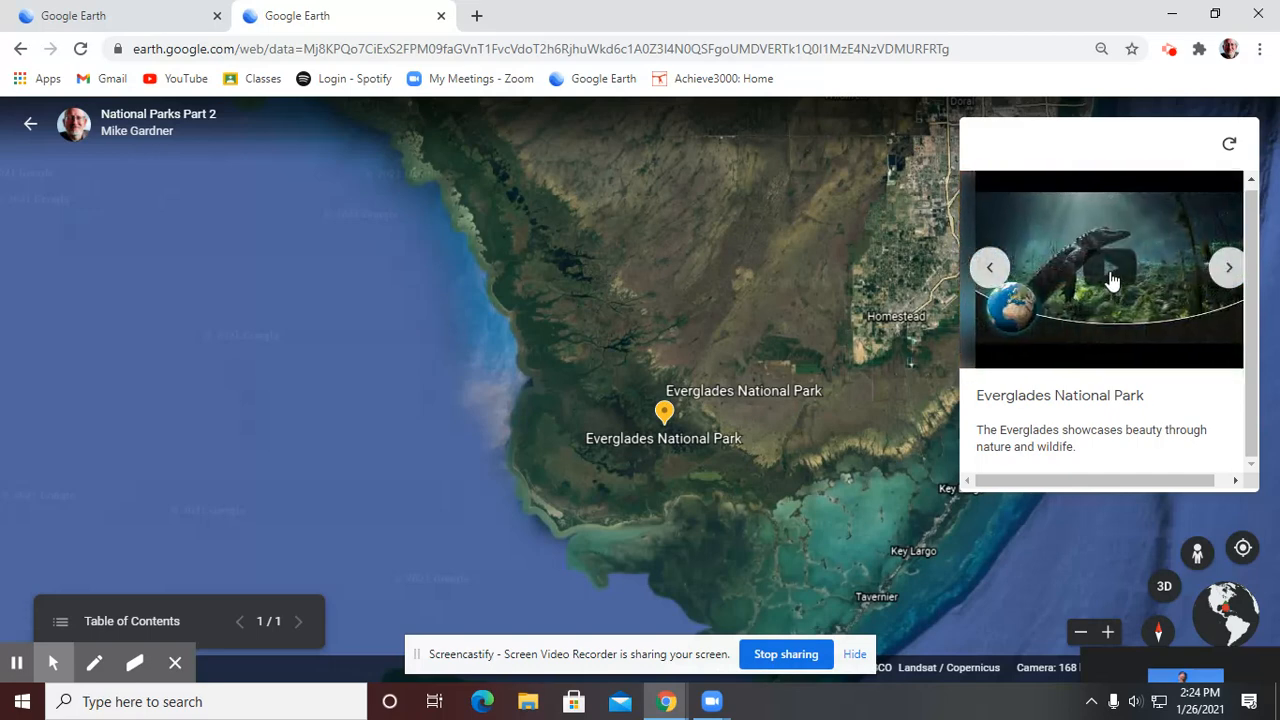
click(1110, 279)
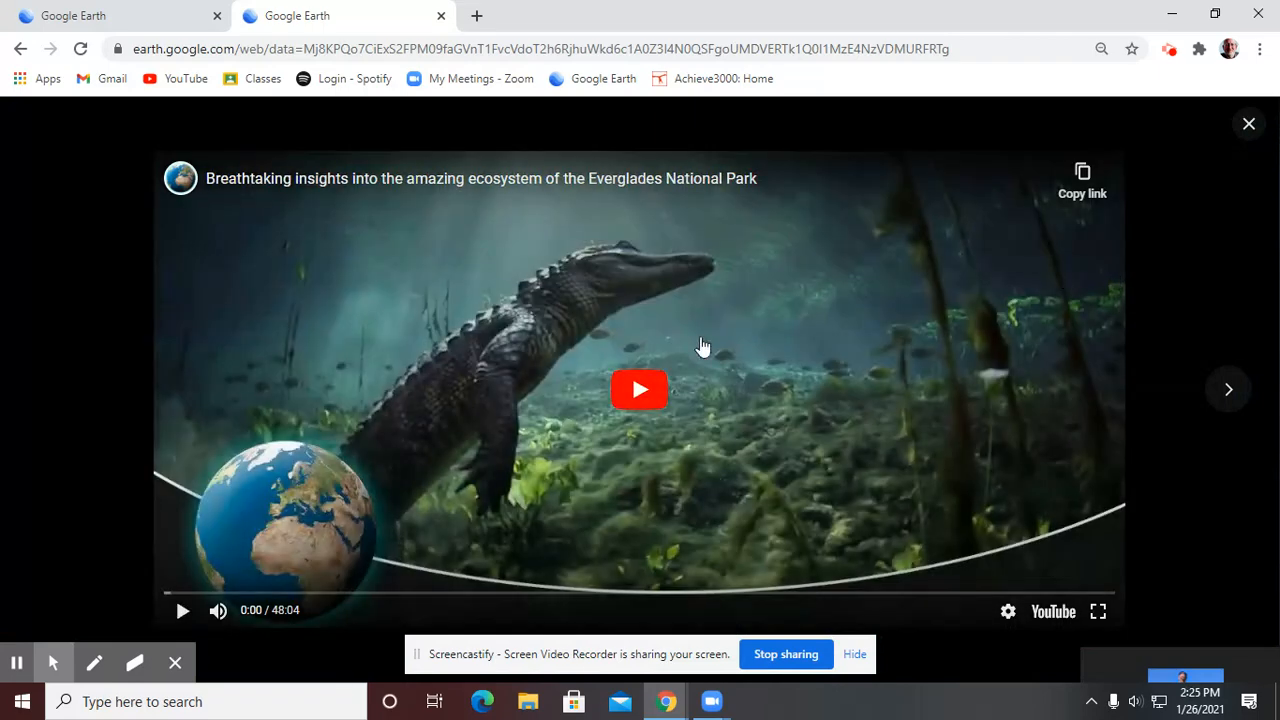
click(638, 391)
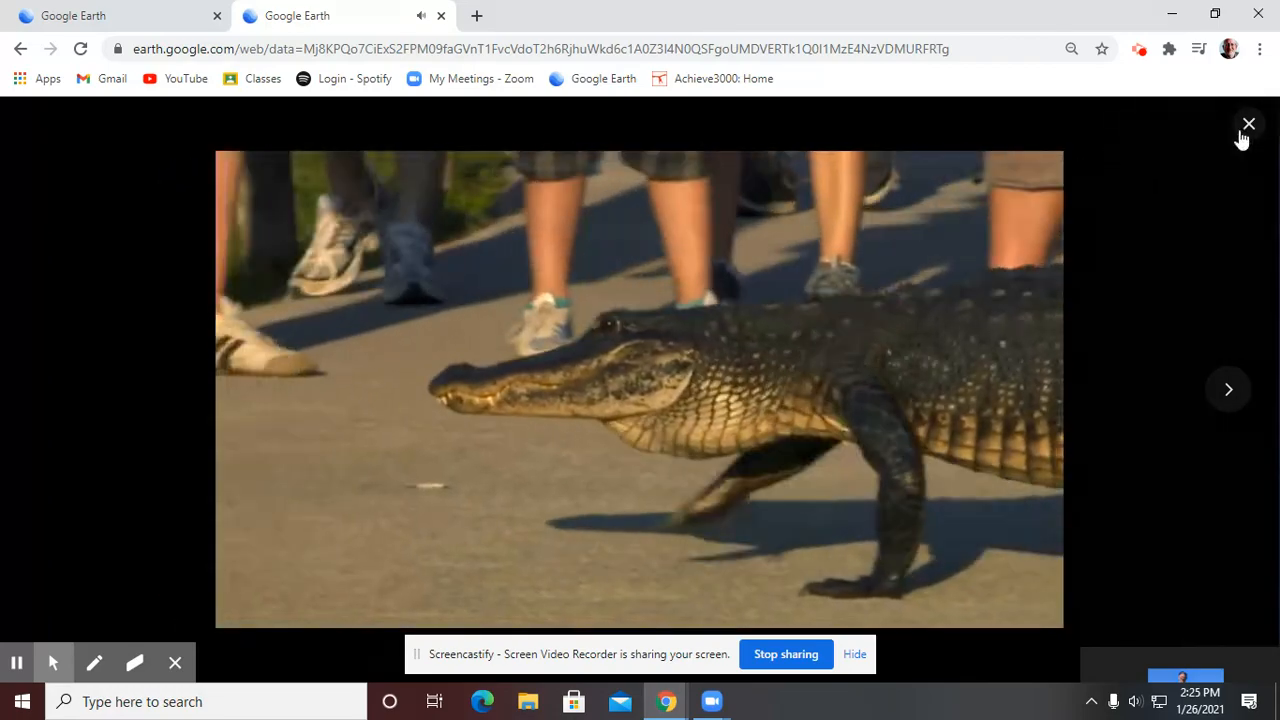
click(1248, 126)
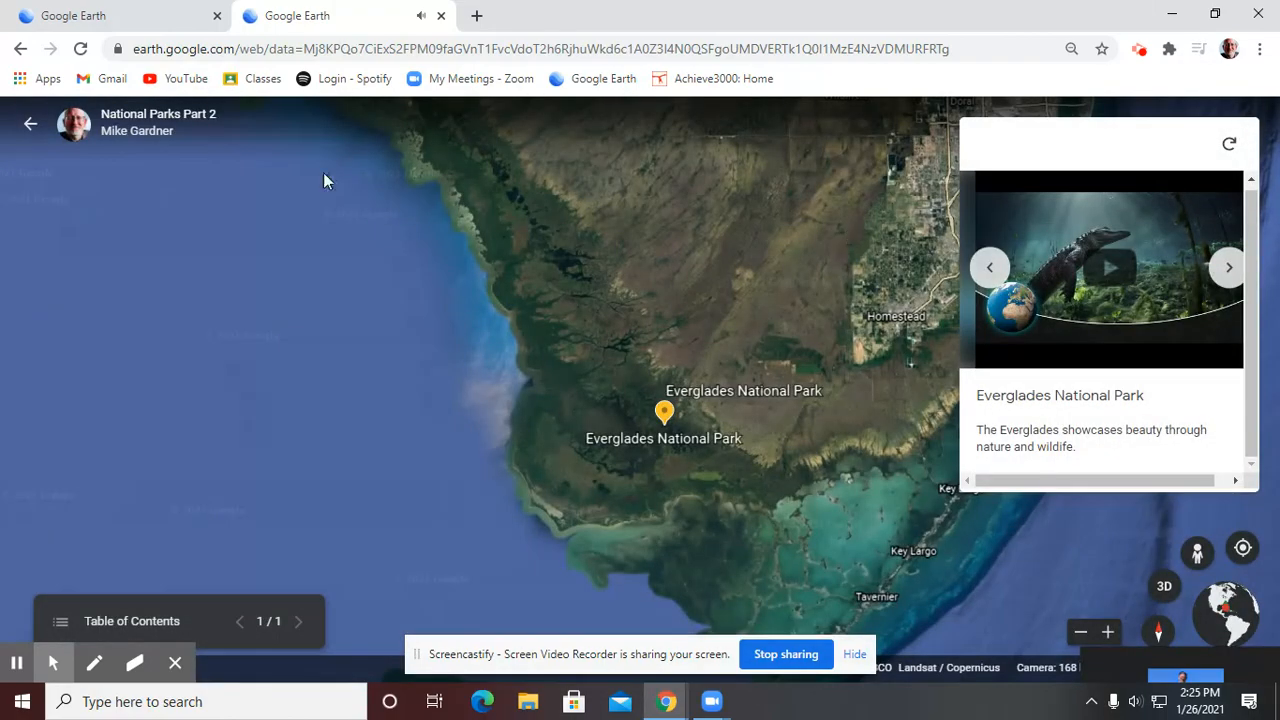
click(30, 123)
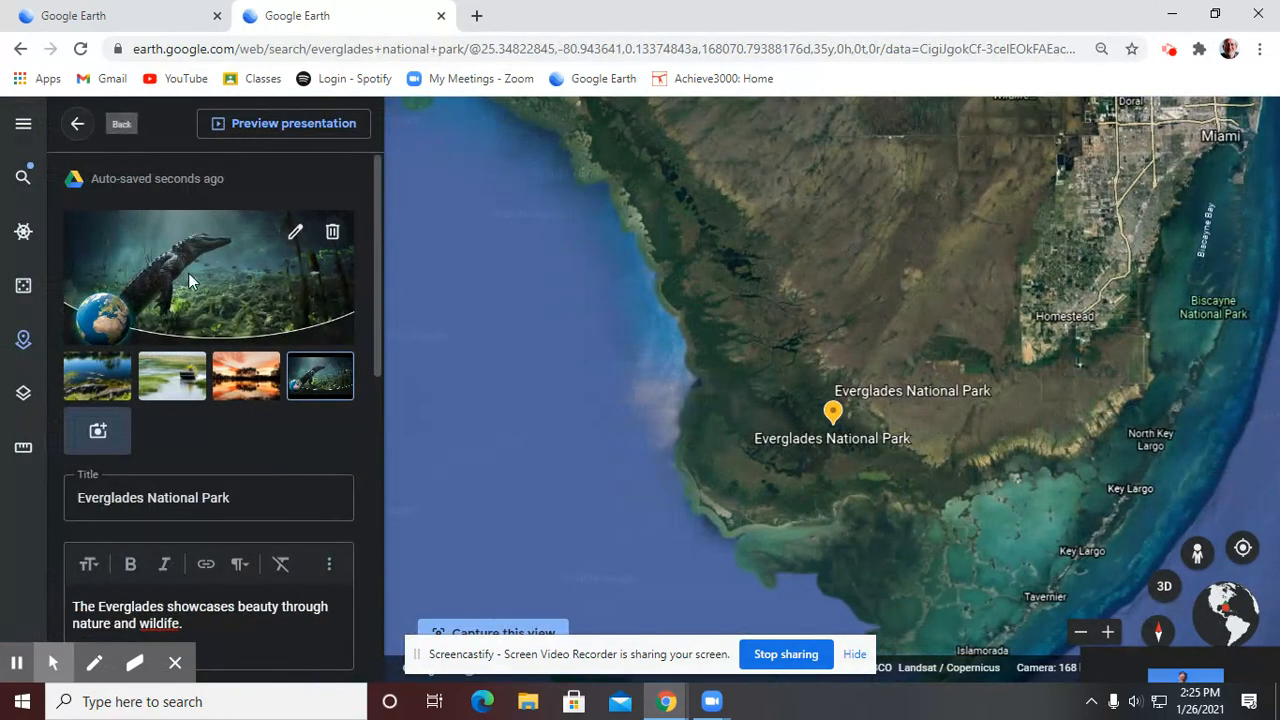
Format the whole Everglades description as bold and italic
drag(377, 340, 369, 443)
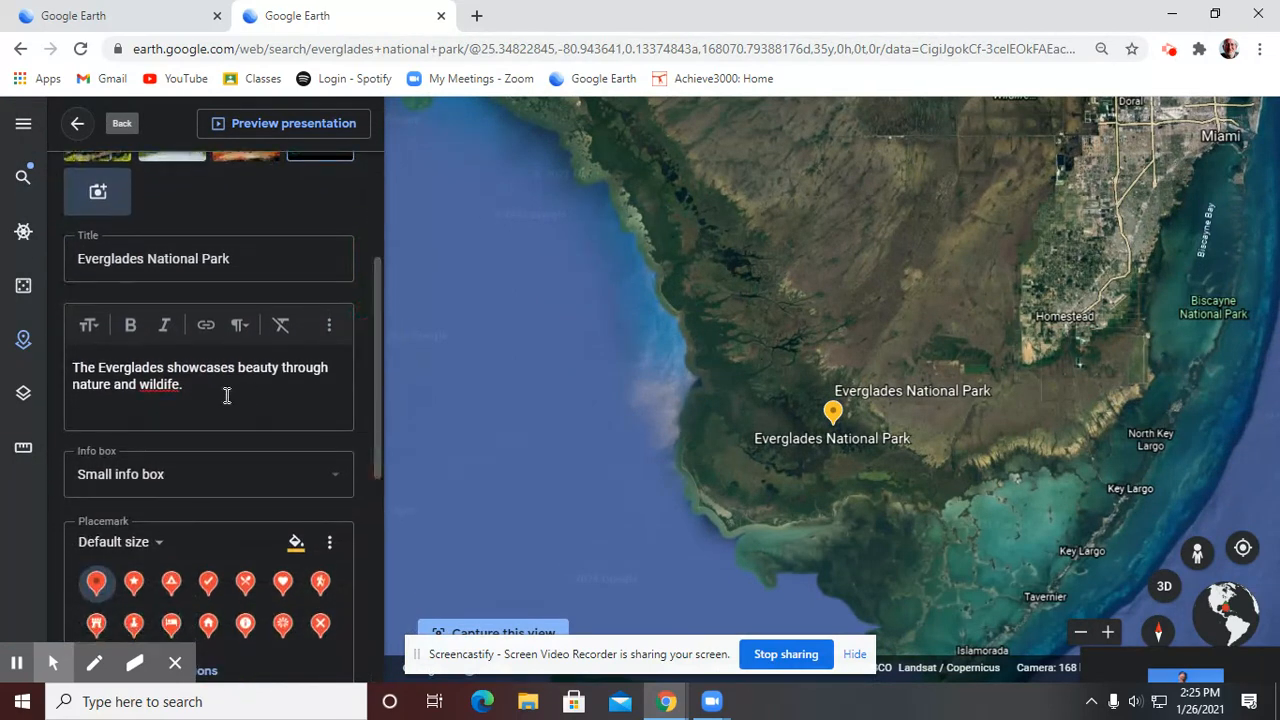
drag(188, 385, 70, 364)
click(133, 338)
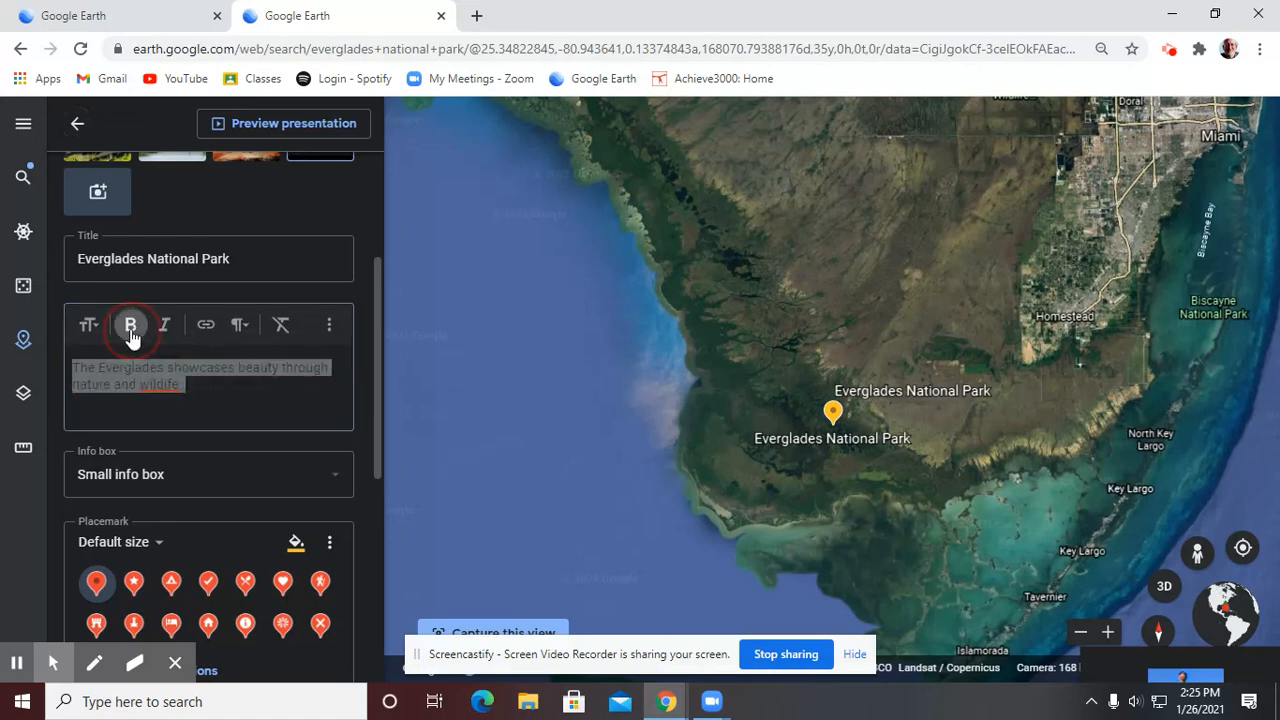
click(164, 330)
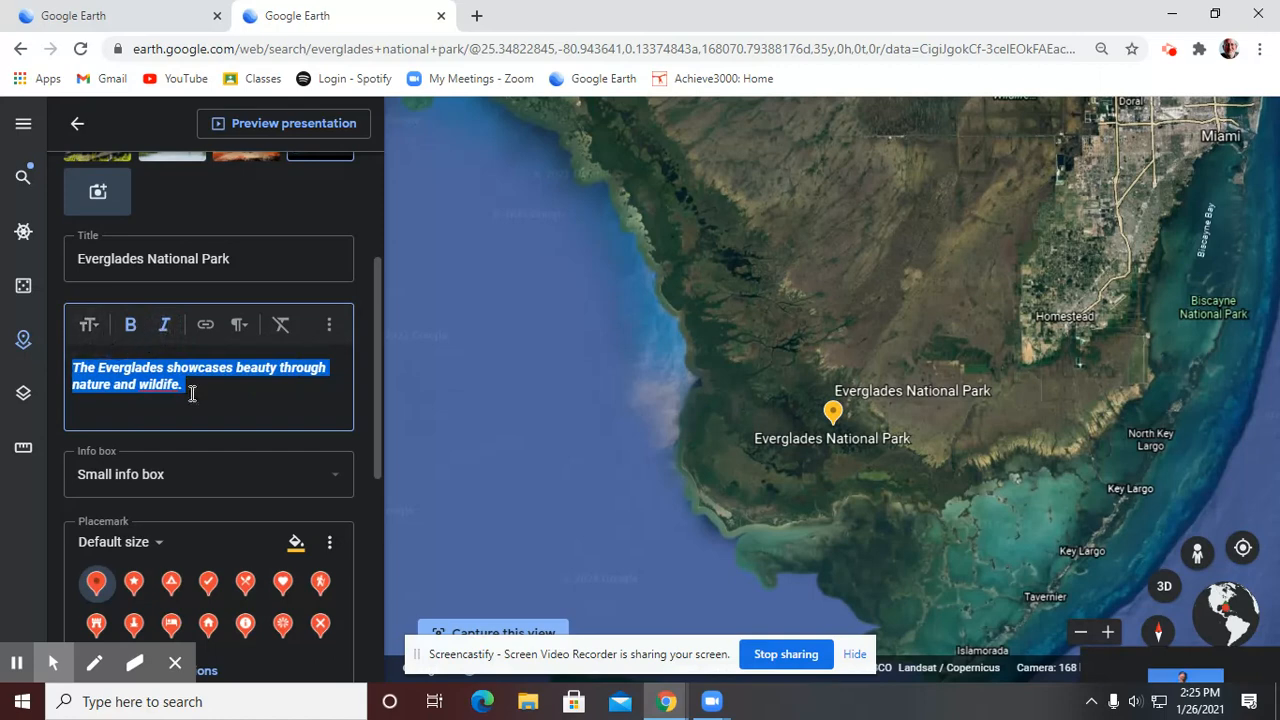
Set the Everglades place to use the large info box and check its look in the presentation preview
click(342, 486)
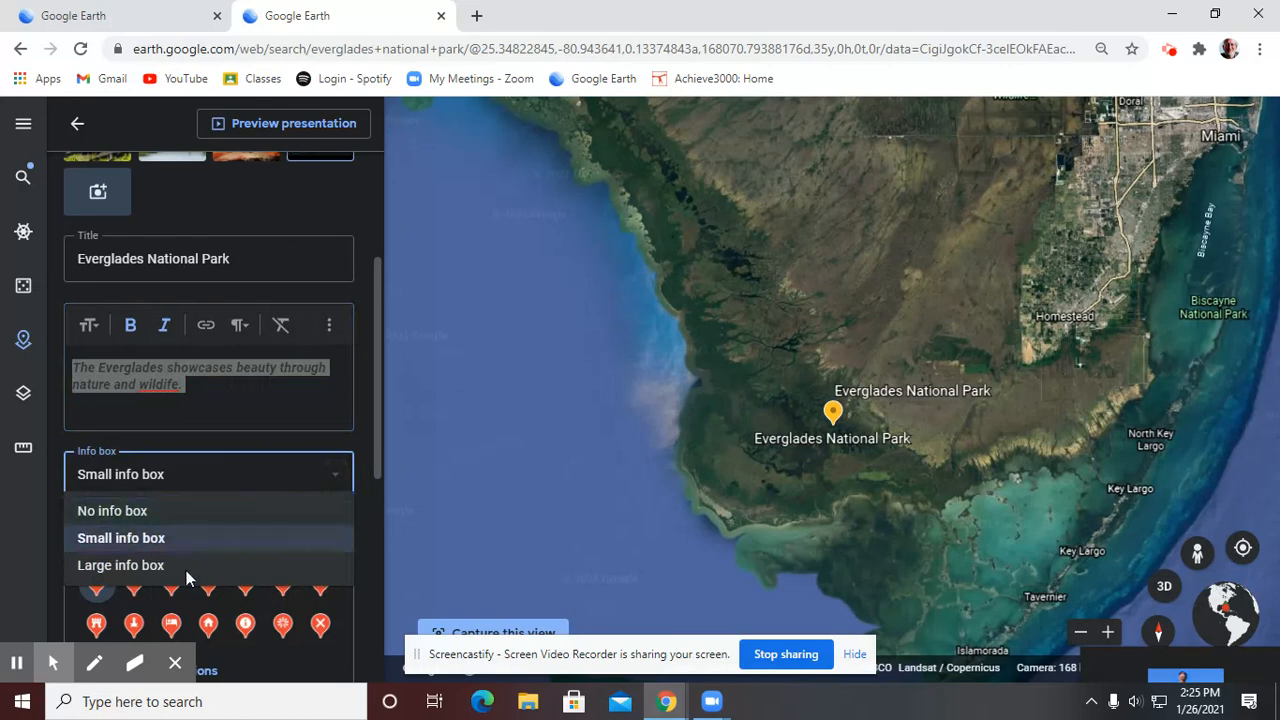
click(307, 399)
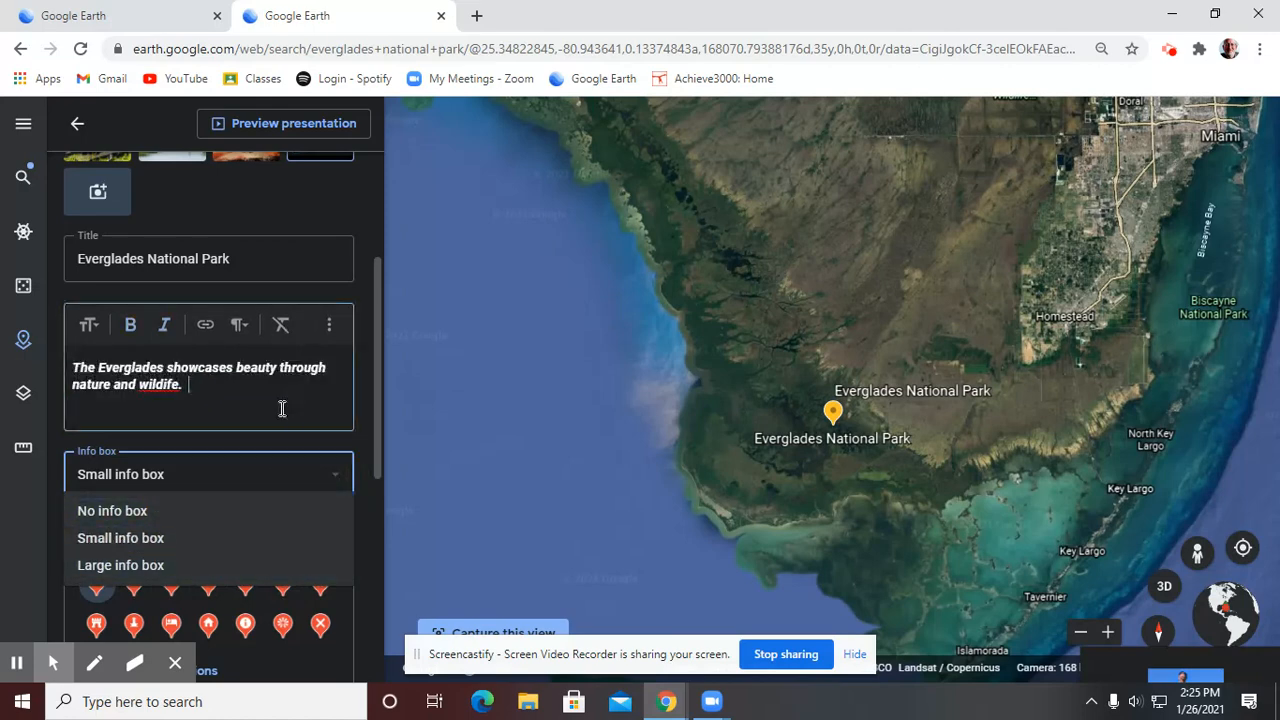
click(180, 481)
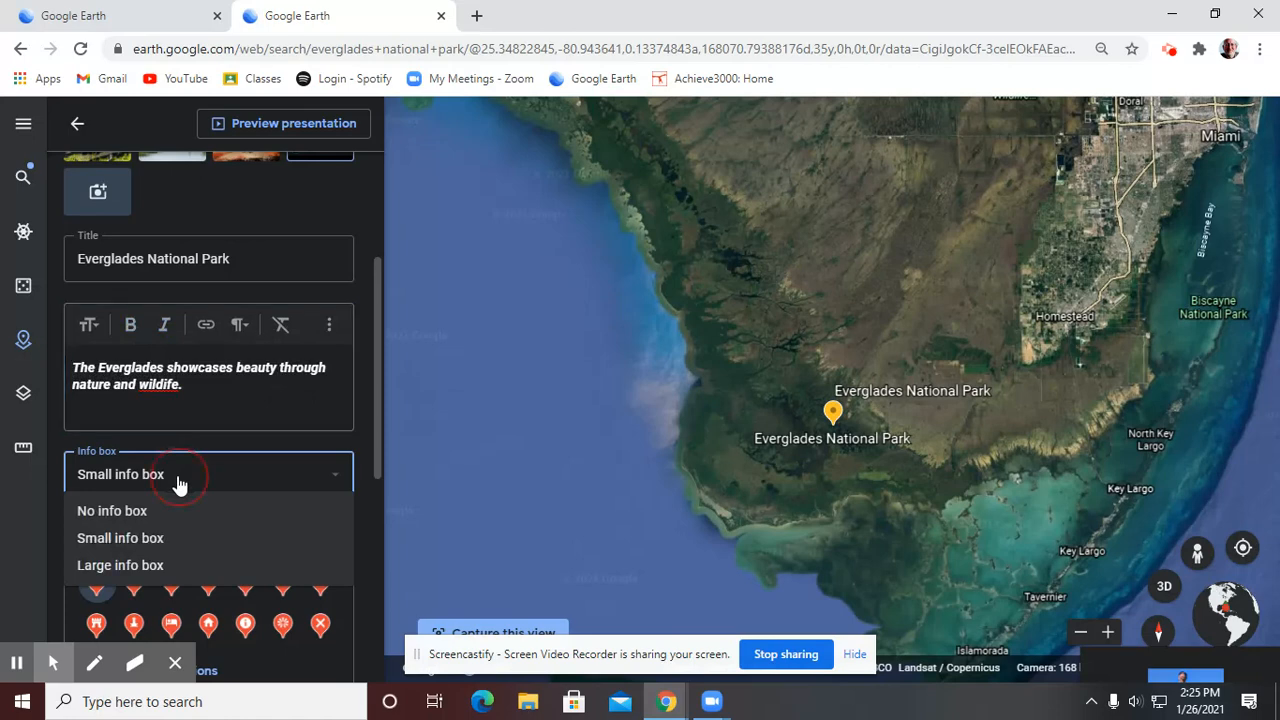
click(336, 482)
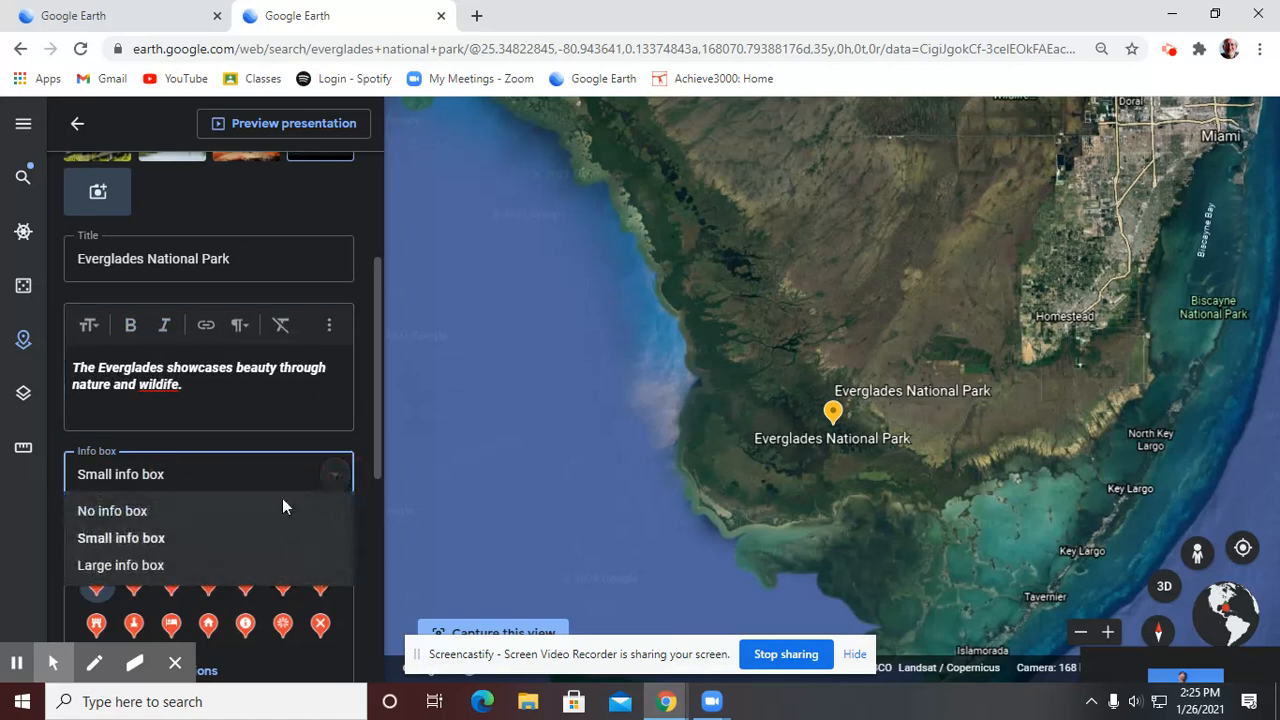
click(170, 565)
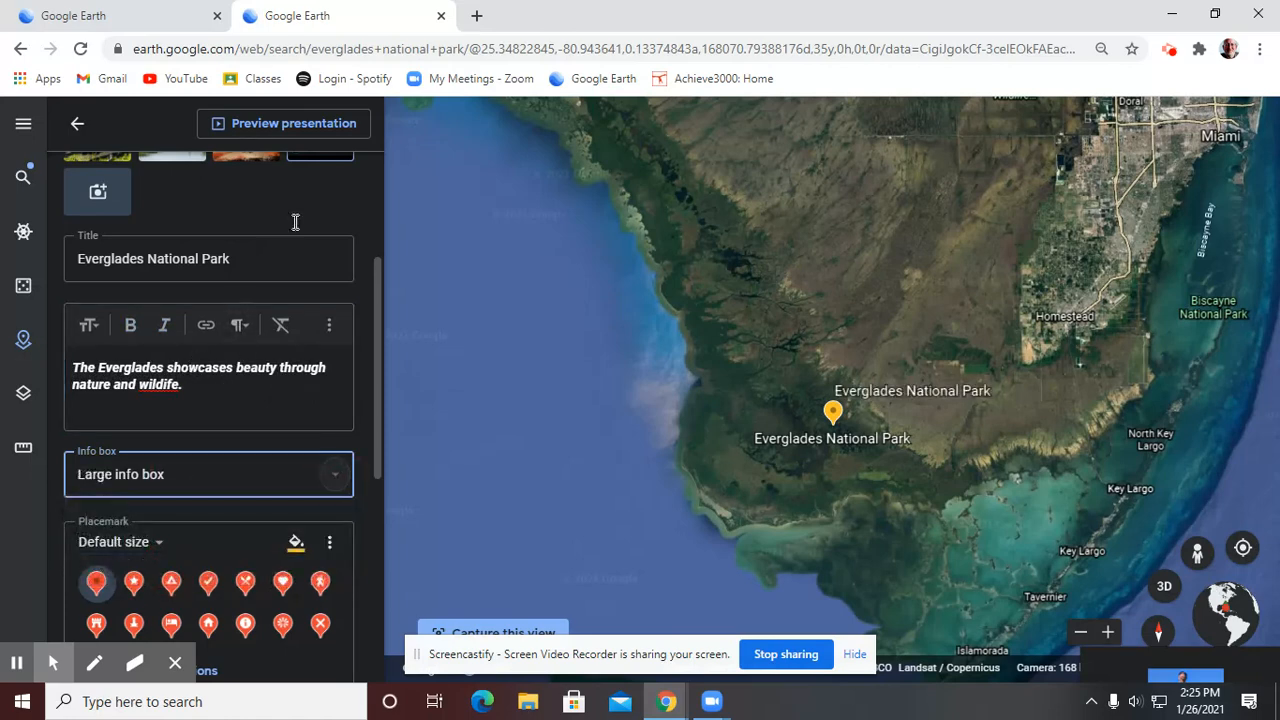
click(307, 130)
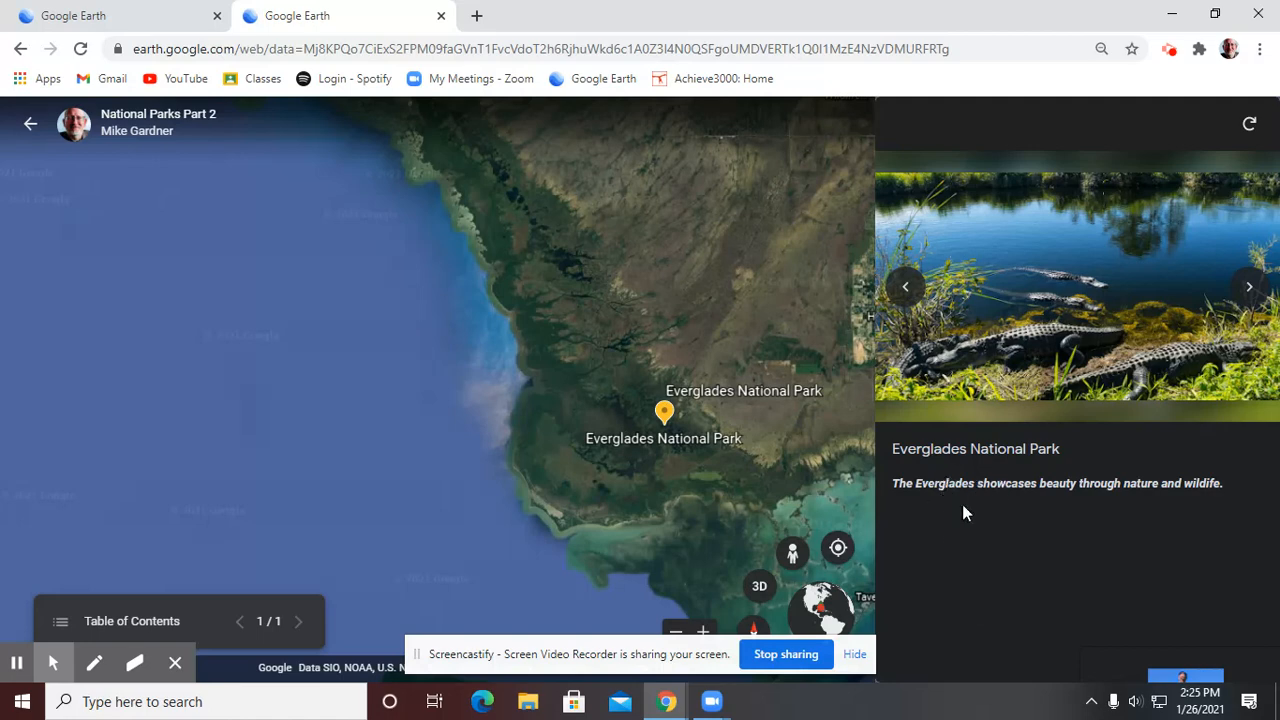
click(29, 124)
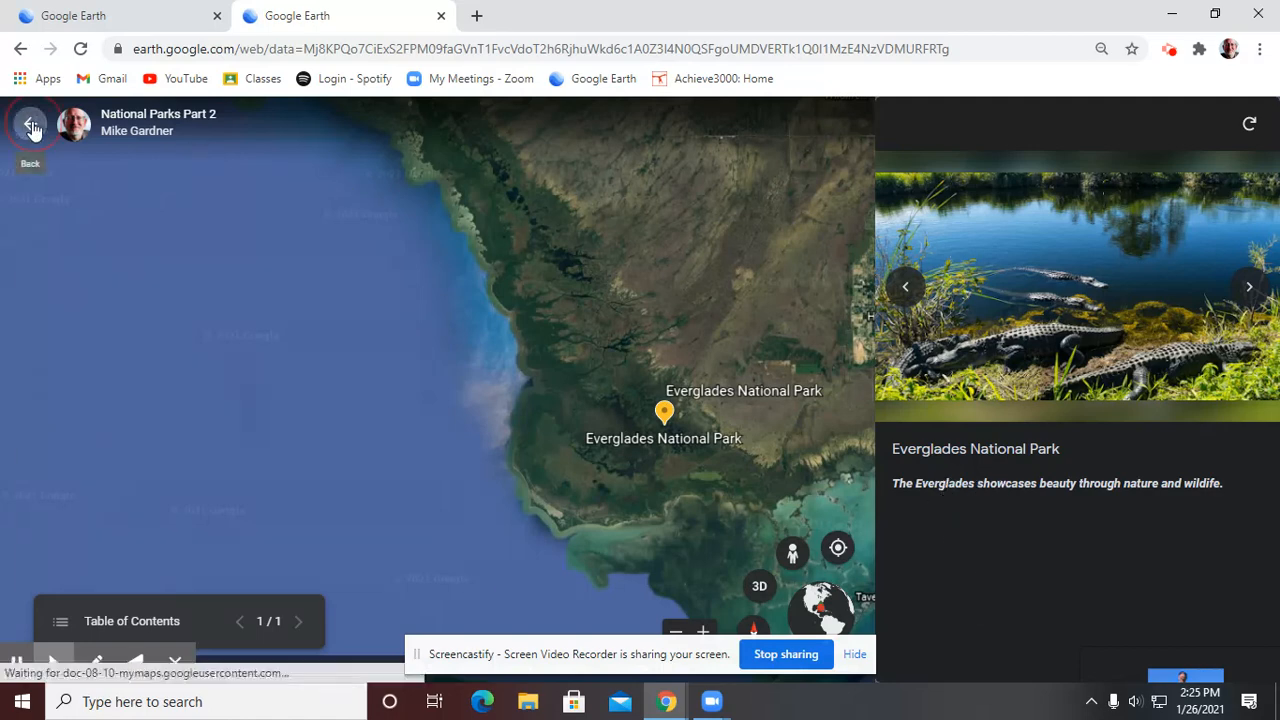
Set the Everglades place to use the small info box and check its look in the presentation preview
drag(380, 356, 383, 428)
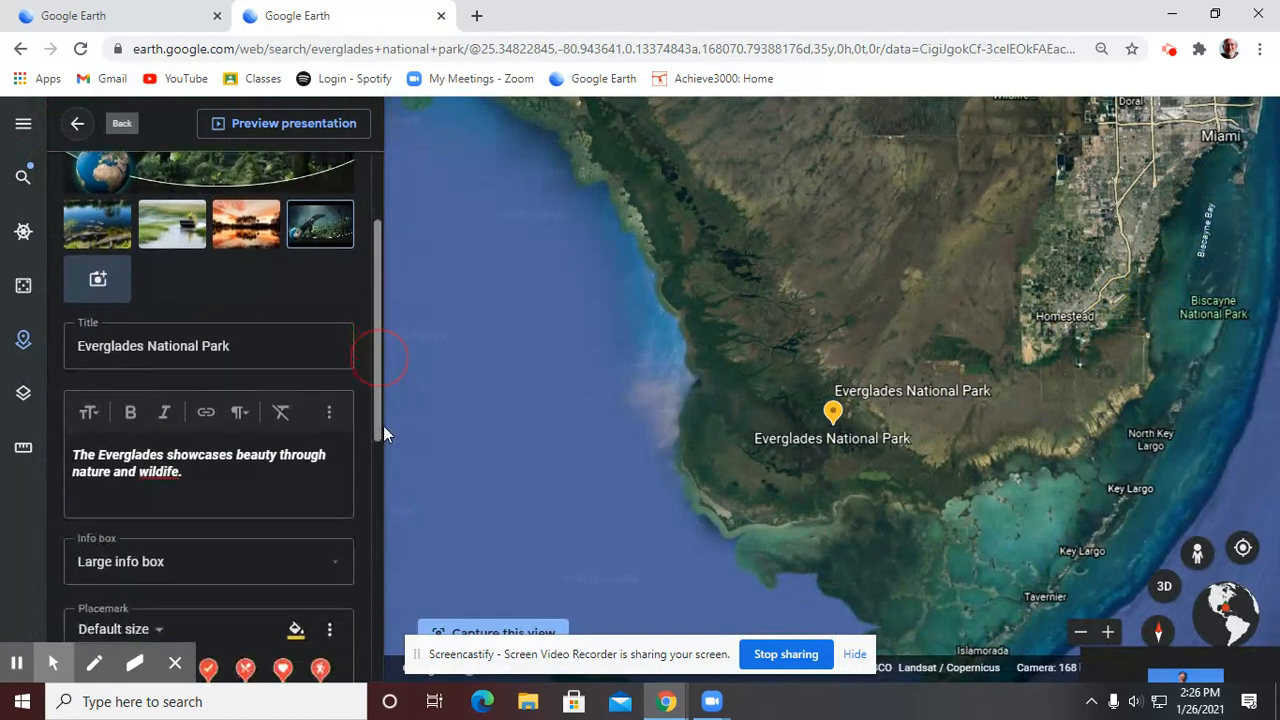
click(330, 548)
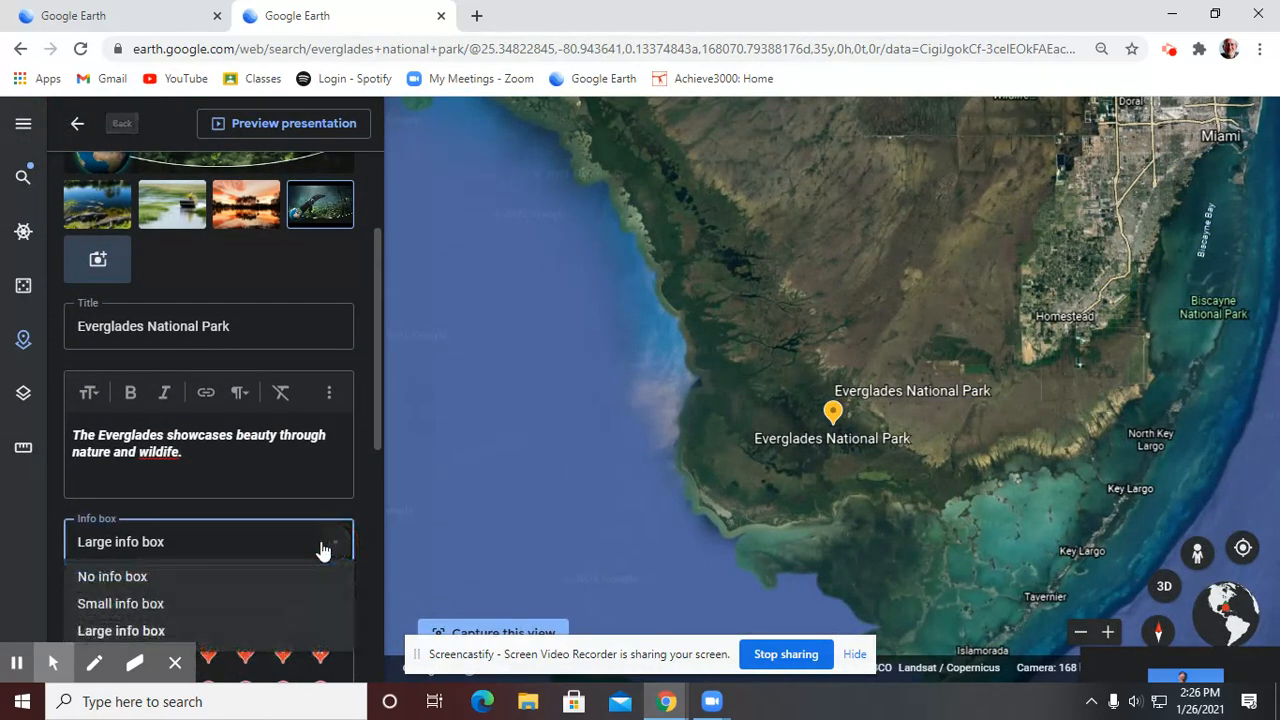
click(197, 605)
click(297, 123)
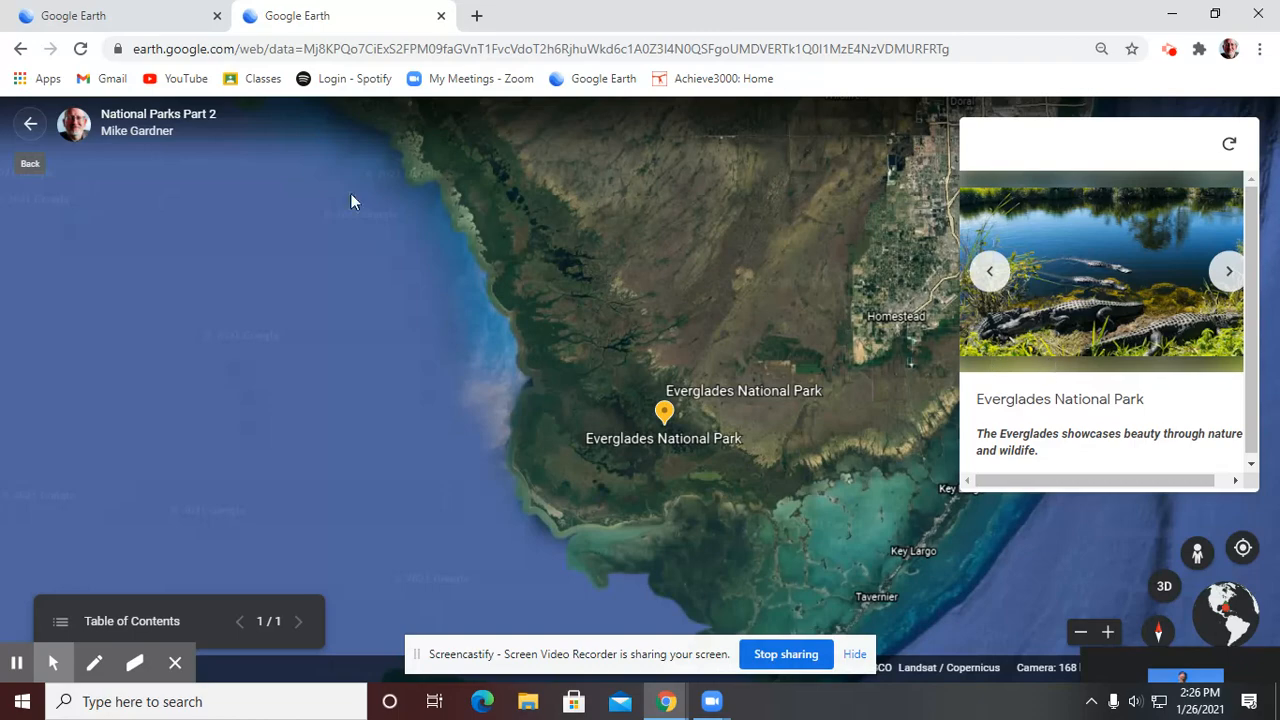
click(27, 130)
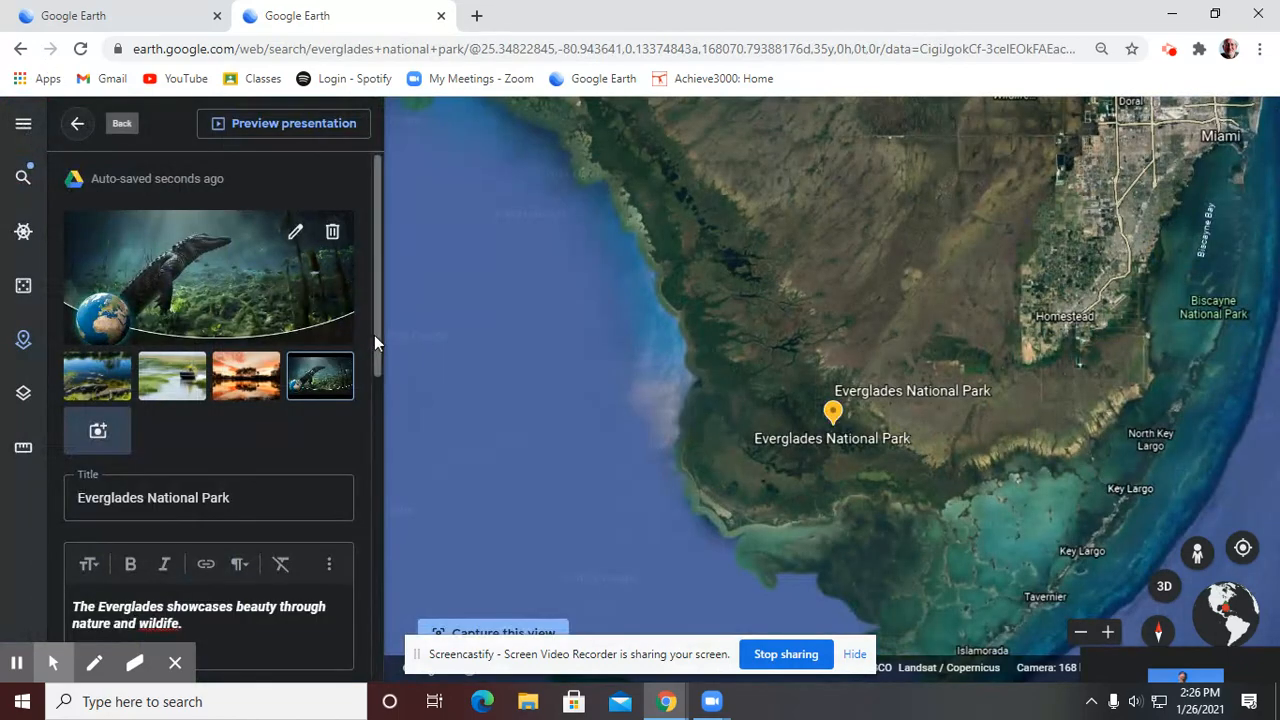
Open the full placemark icon library for the Everglades place and browse through its icon categories
drag(378, 344, 376, 502)
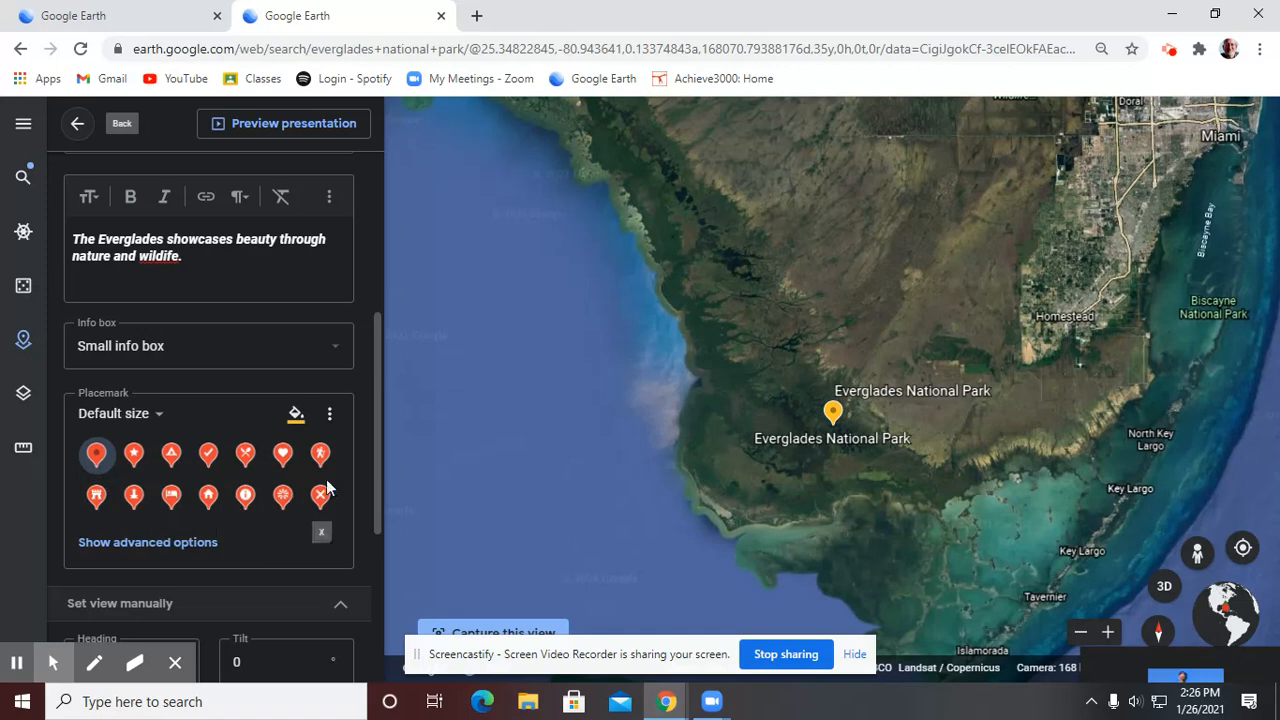
click(331, 418)
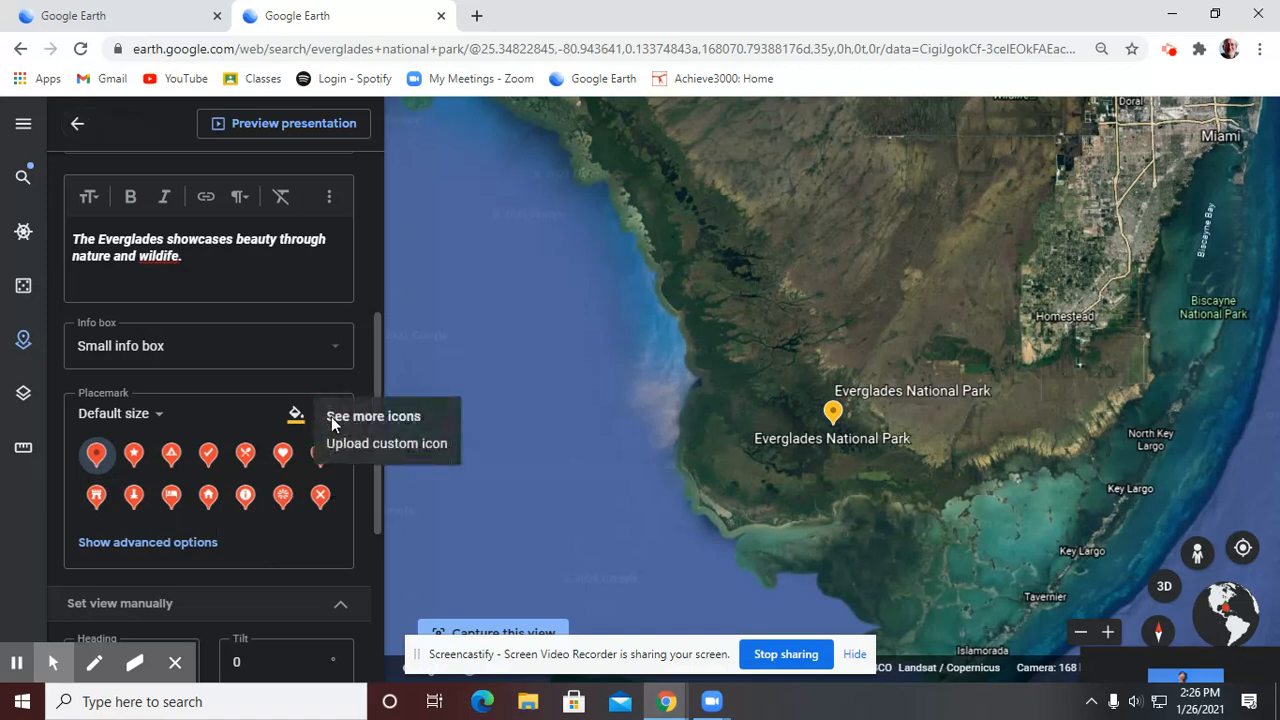
click(353, 416)
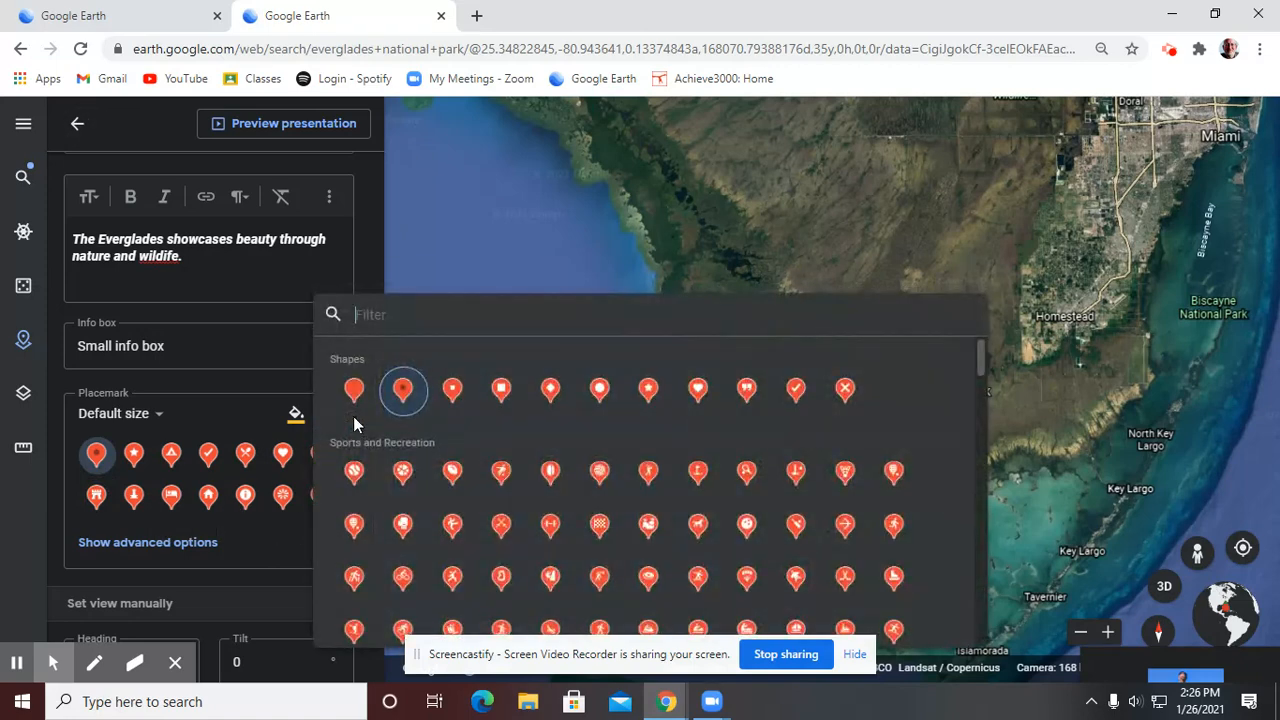
drag(980, 372, 982, 538)
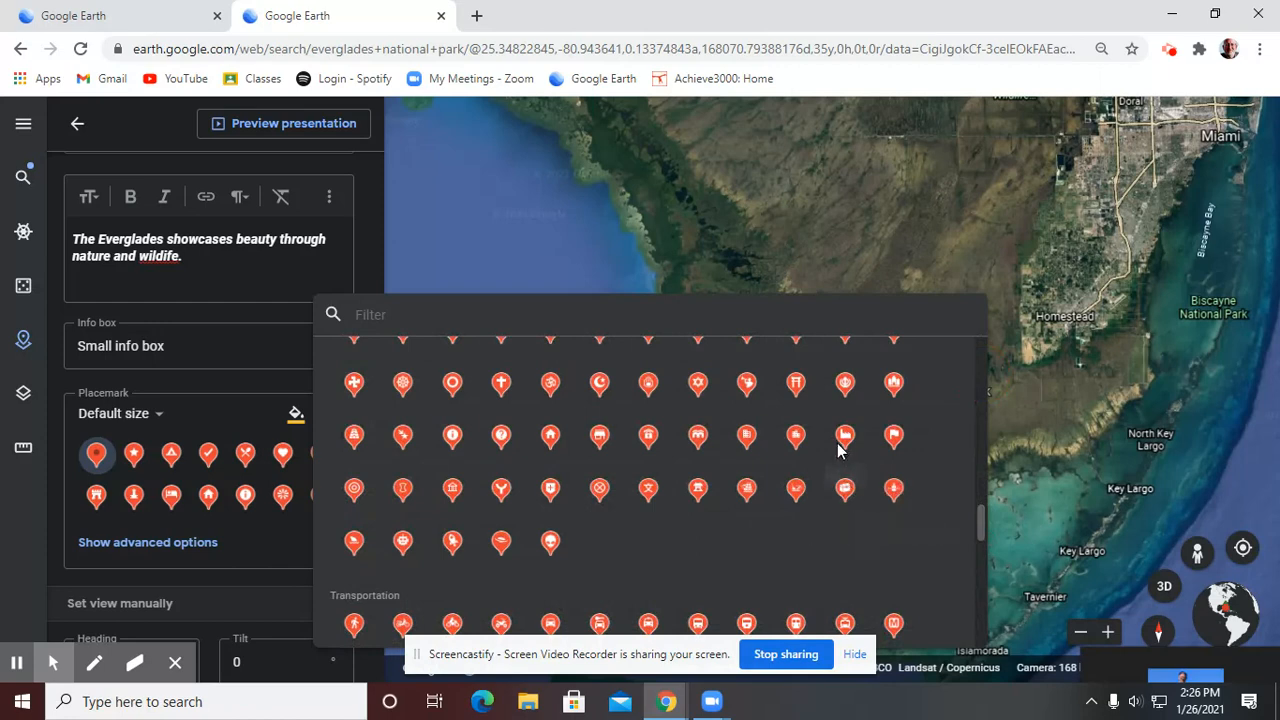
drag(978, 516, 962, 336)
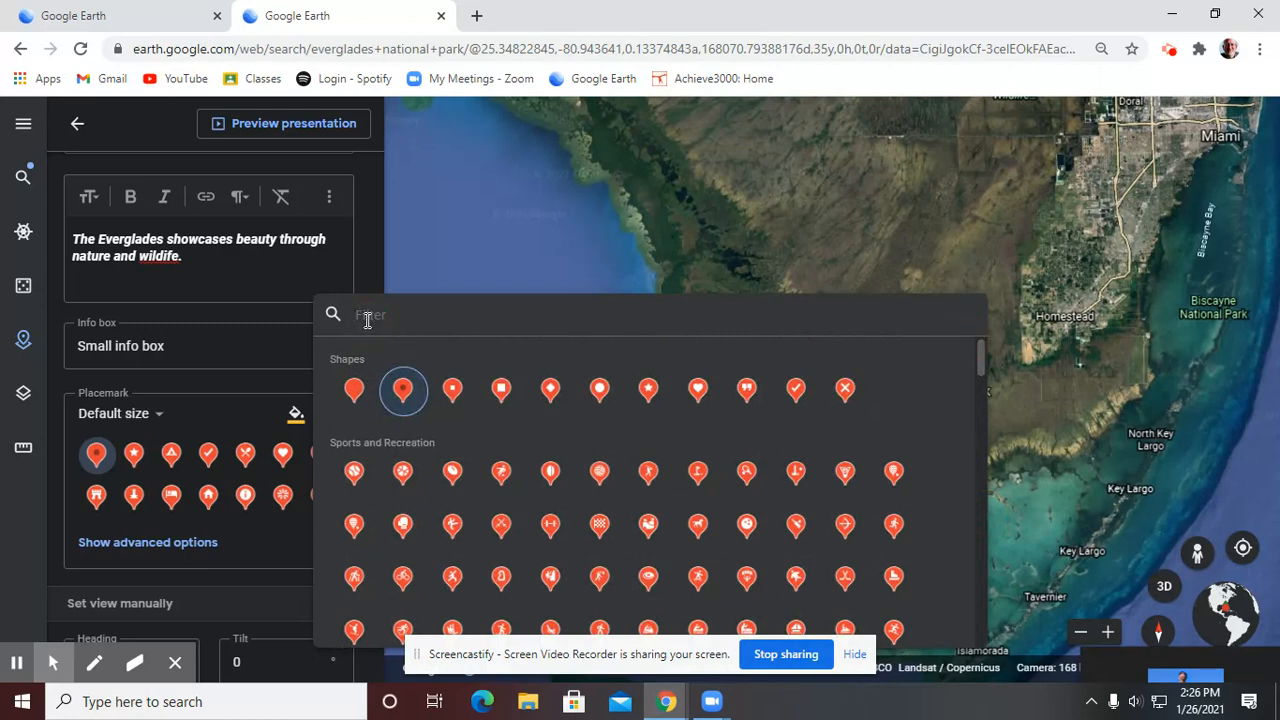
Filter the placemark icons in turn by "swam", "marsh", "nation", "florida" and "water"
text(swam)
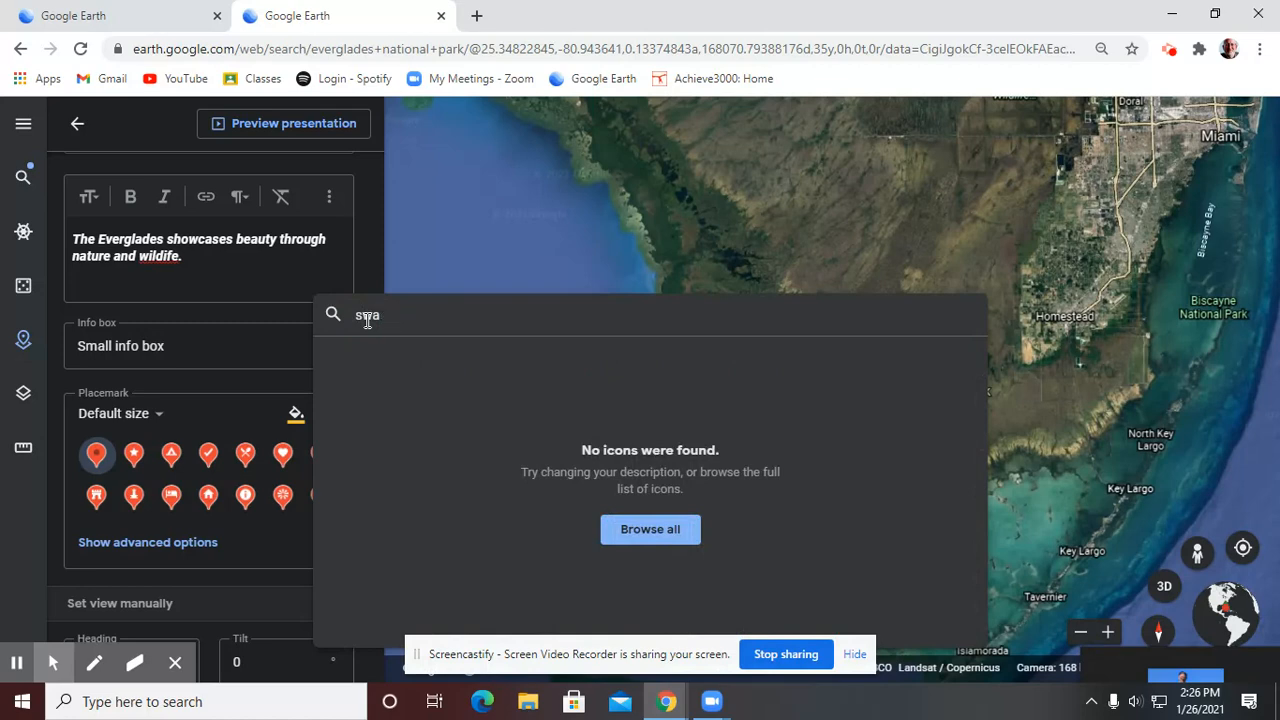
key(BackSpace)
key(BackSpace)
key(BackSpace)
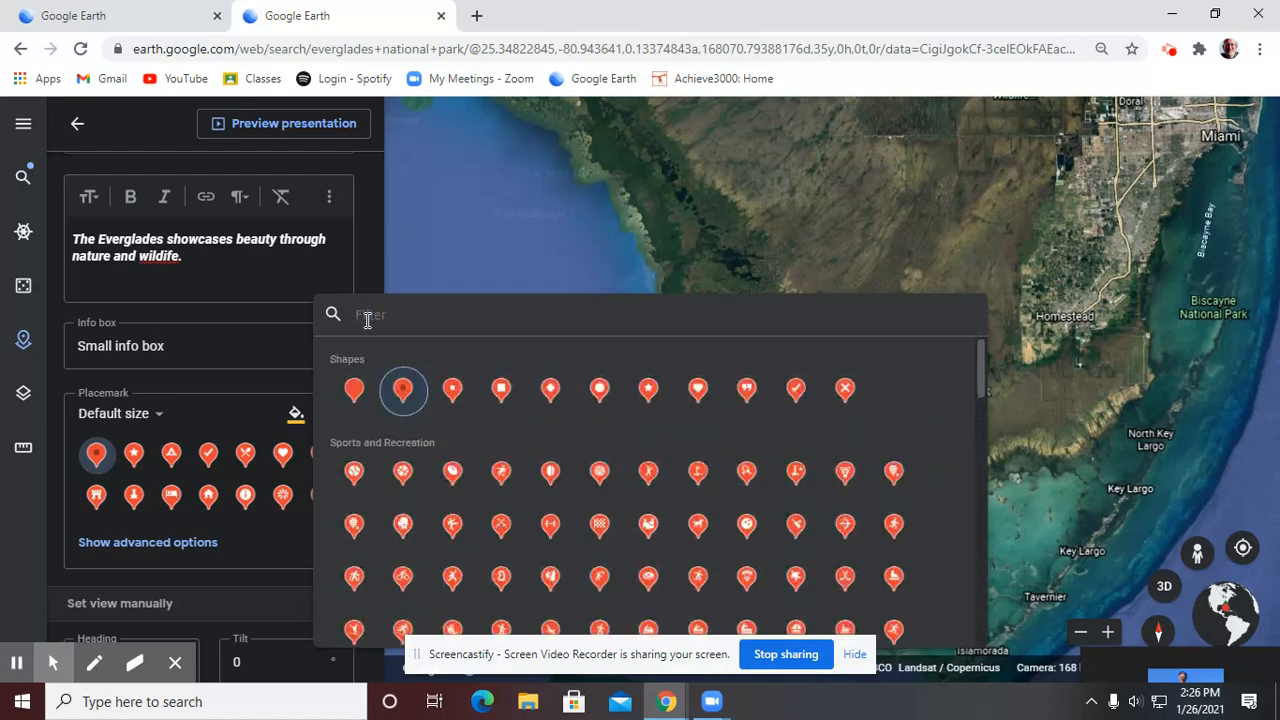
text(marsh)
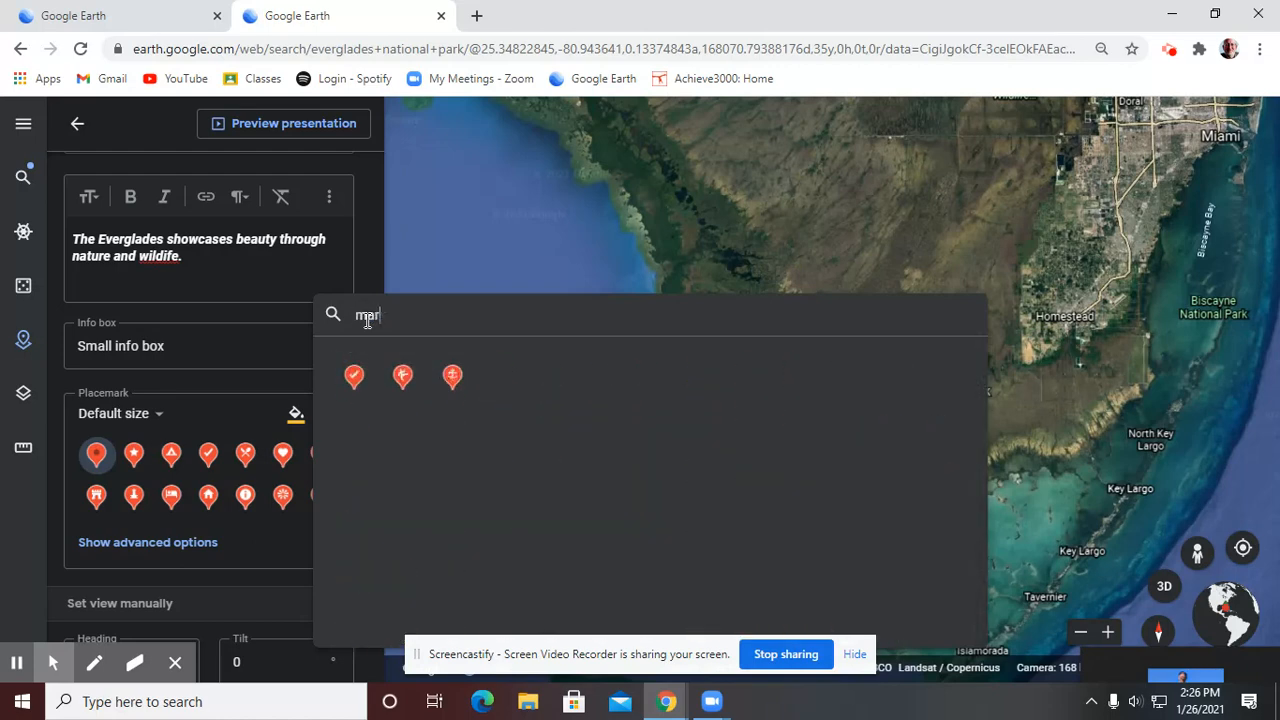
key(BackSpace)
key(BackSpace)
key(BackSpace)
key(BackSpace)
key(BackSpace)
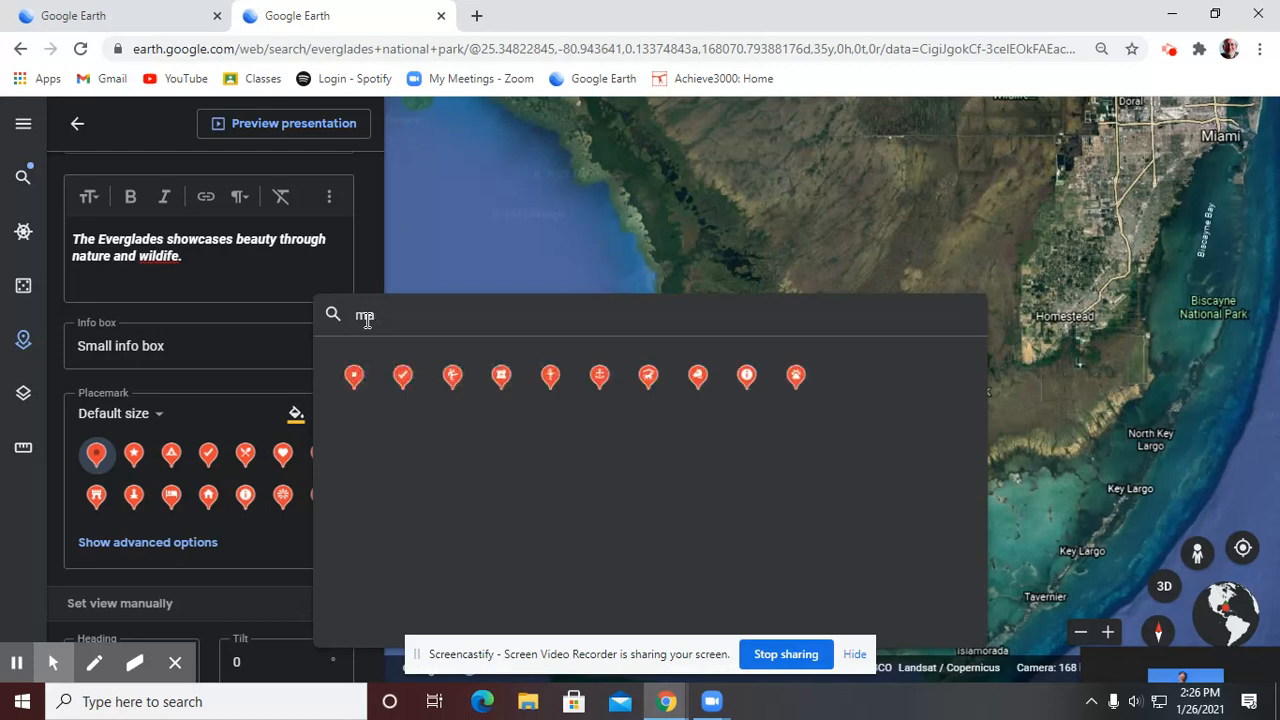
text(nation)
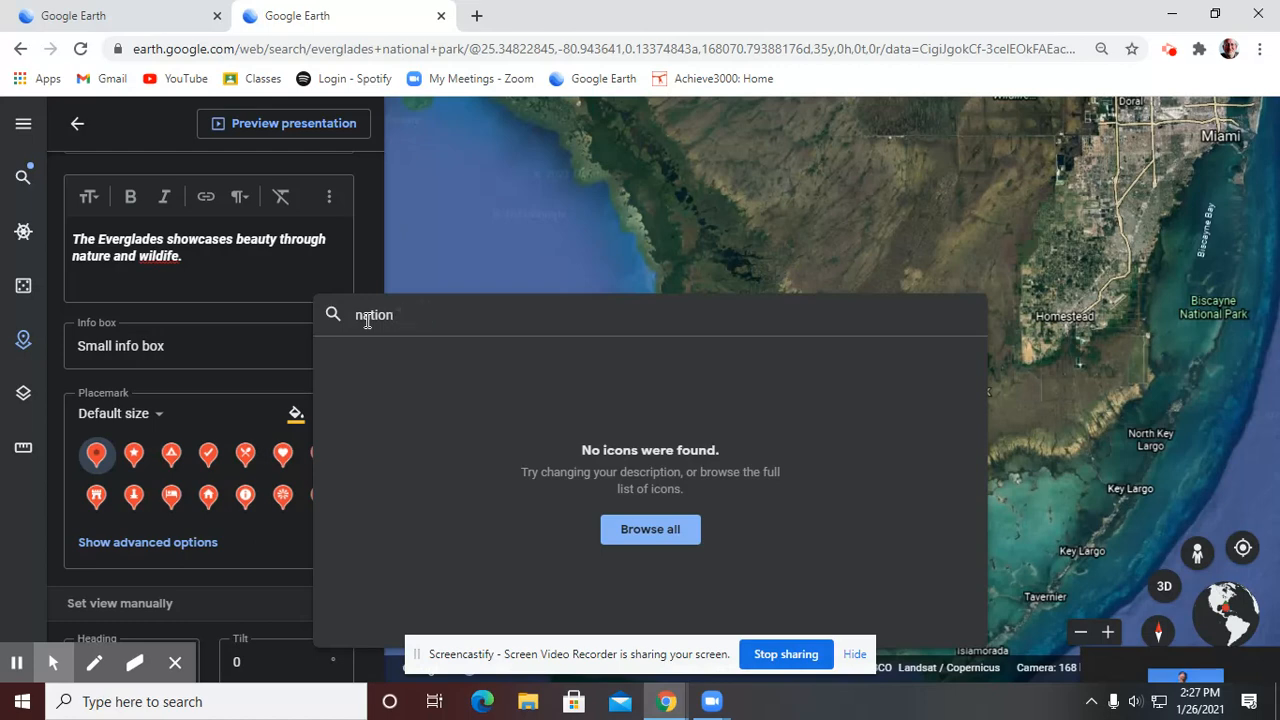
key(BackSpace)
key(BackSpace)
key(BackSpace)
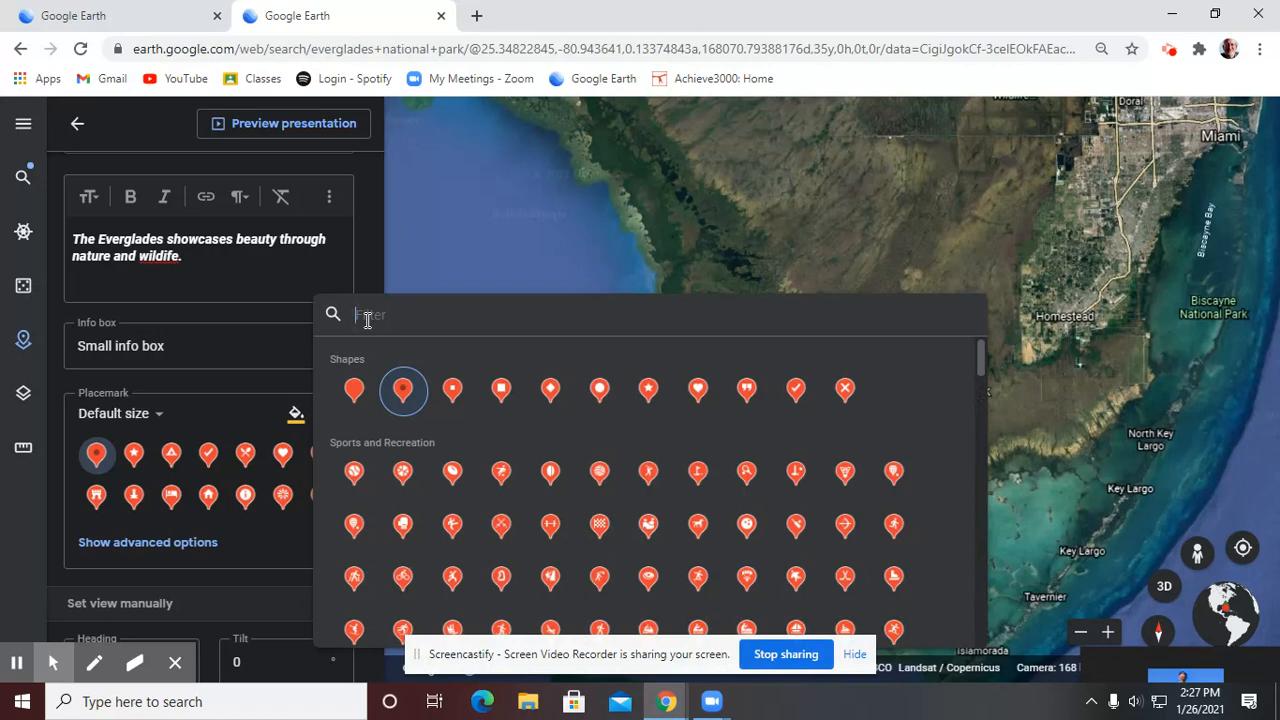
text(florida)
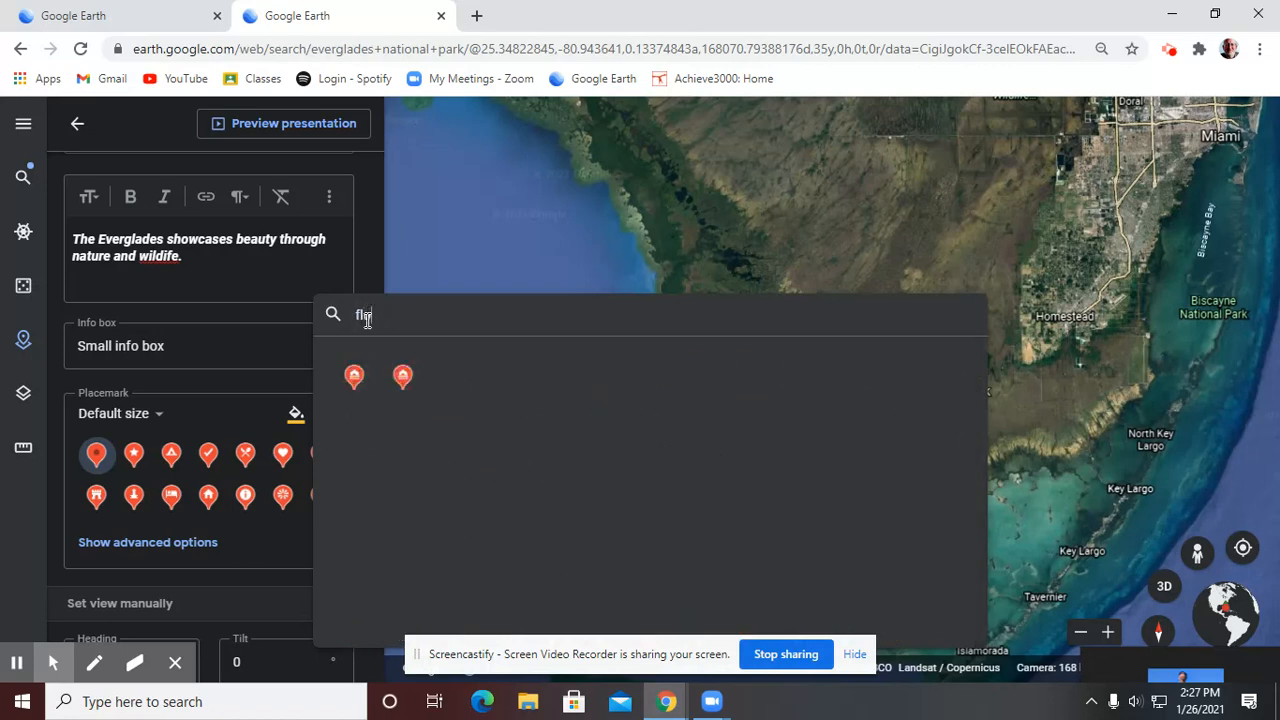
key(BackSpace)
key(BackSpace)
key(BackSpace)
key(BackSpace)
key(BackSpace)
key(BackSpace)
key(BackSpace)
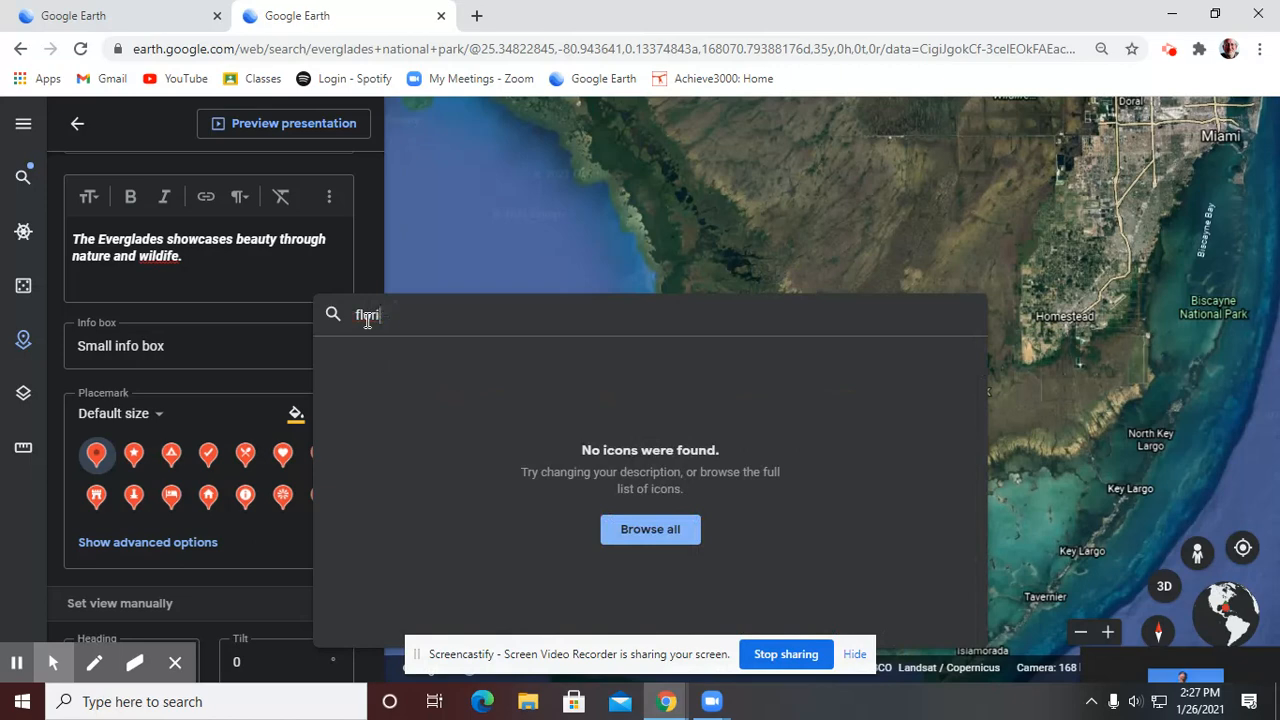
text(water)
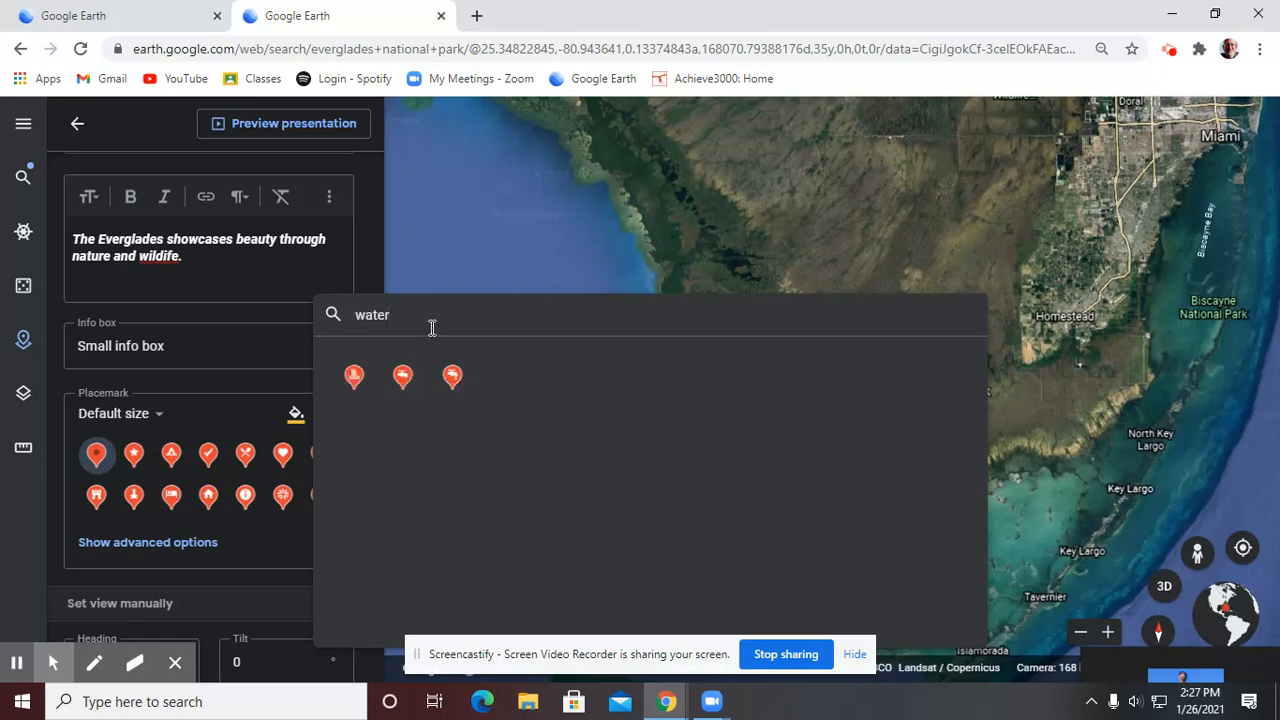
Clear the icon filter and assign the star icon from the Shapes group to the Everglades placemark
key(BackSpace)
key(BackSpace)
key(BackSpace)
key(BackSpace)
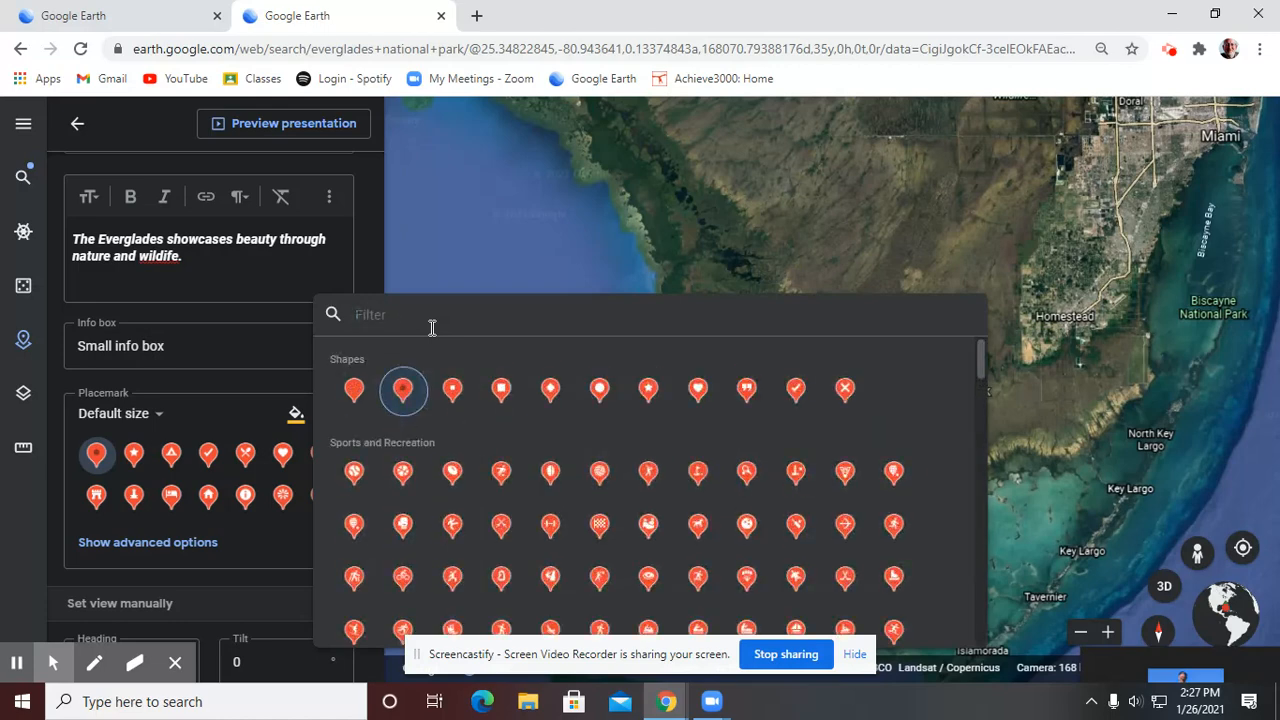
click(645, 394)
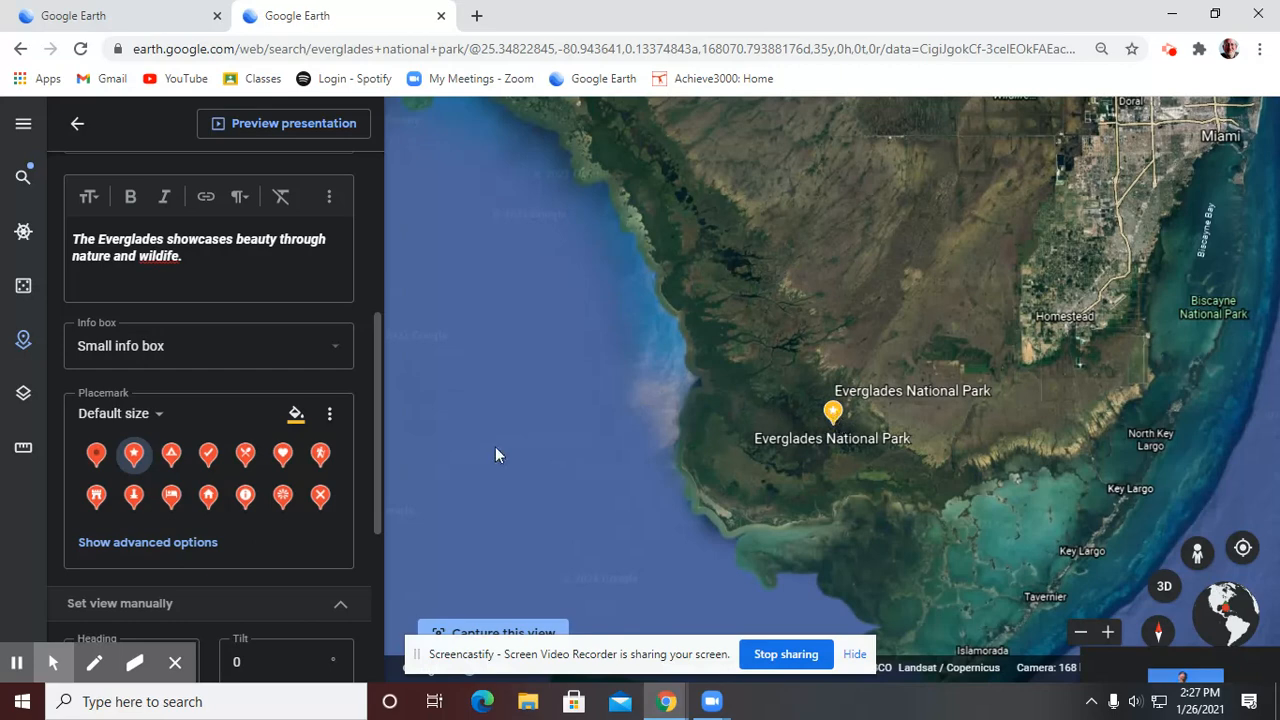
Try black for the star placemark, and change its color to the dark blue preset
click(296, 413)
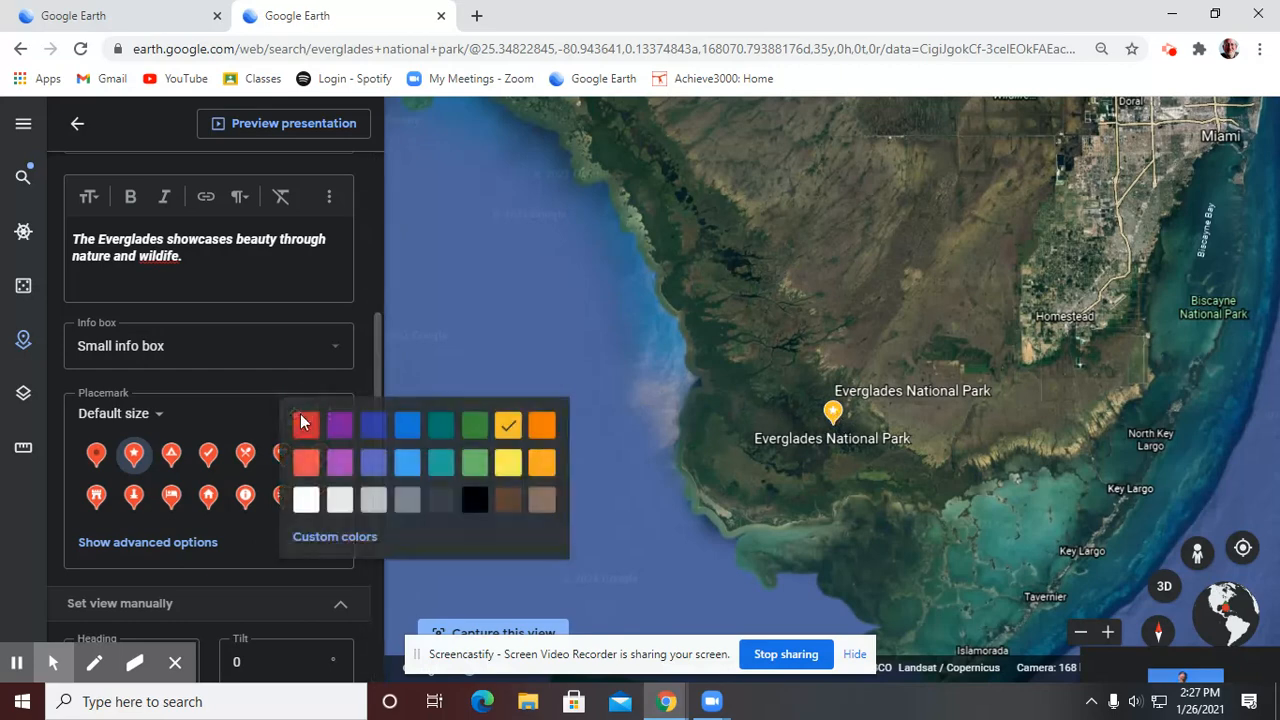
click(468, 497)
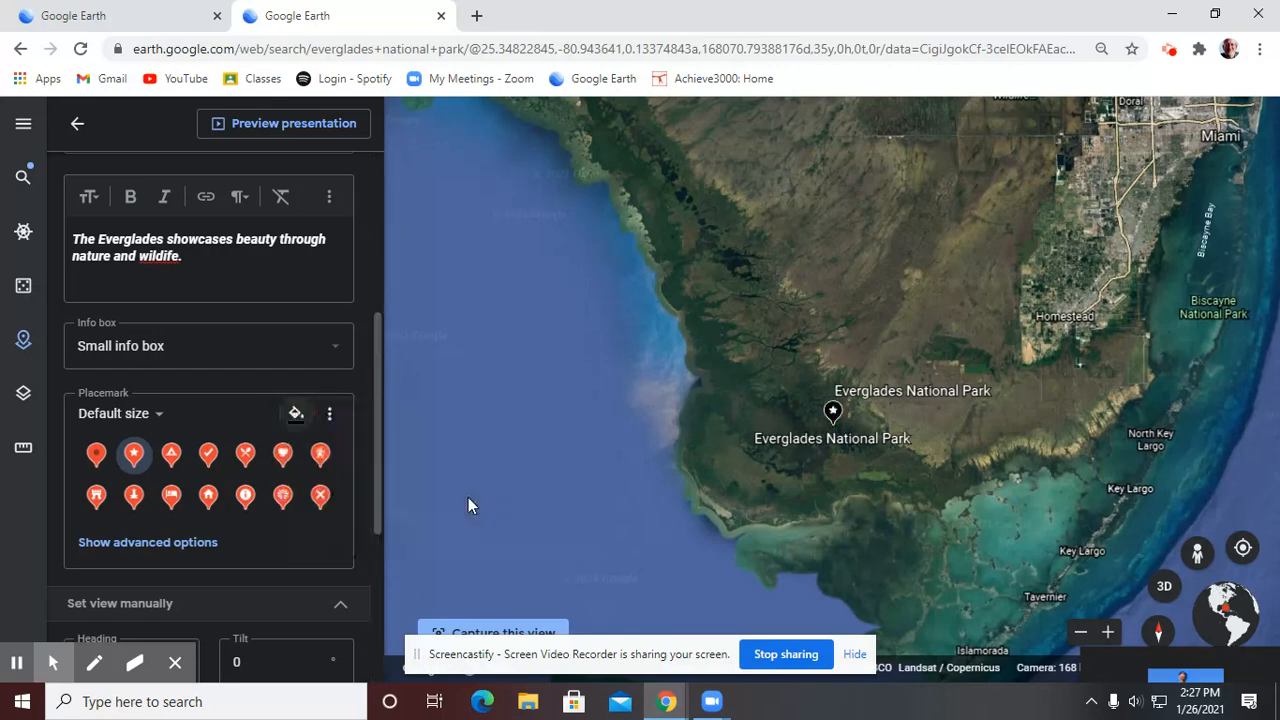
click(297, 415)
click(374, 432)
Give the star placemark a custom color, darkening the blue to a very dark navy
click(298, 413)
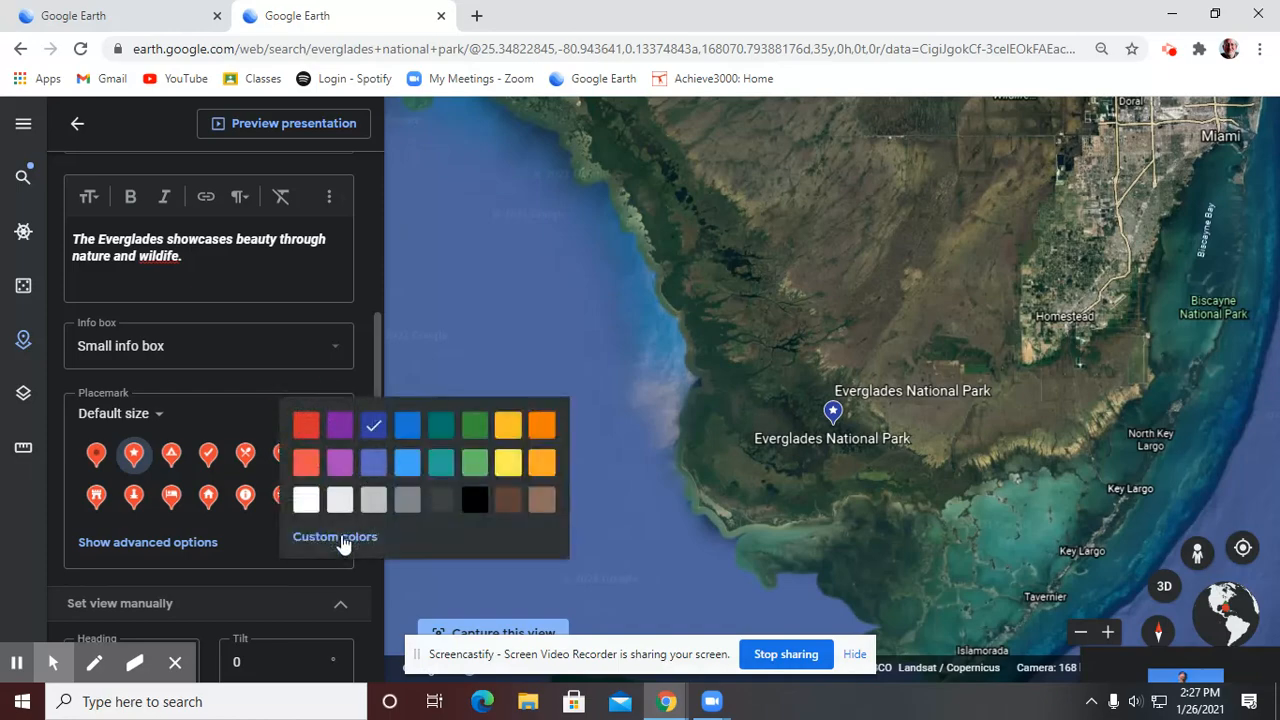
click(340, 538)
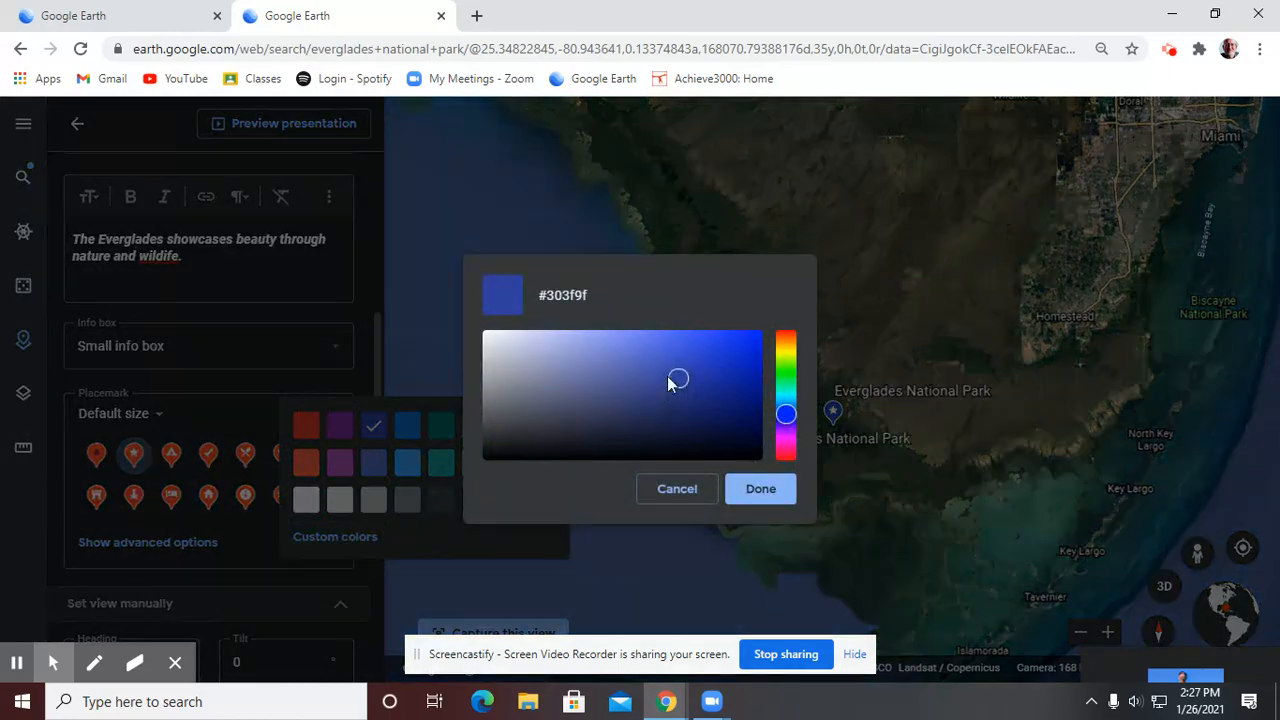
drag(678, 379, 629, 440)
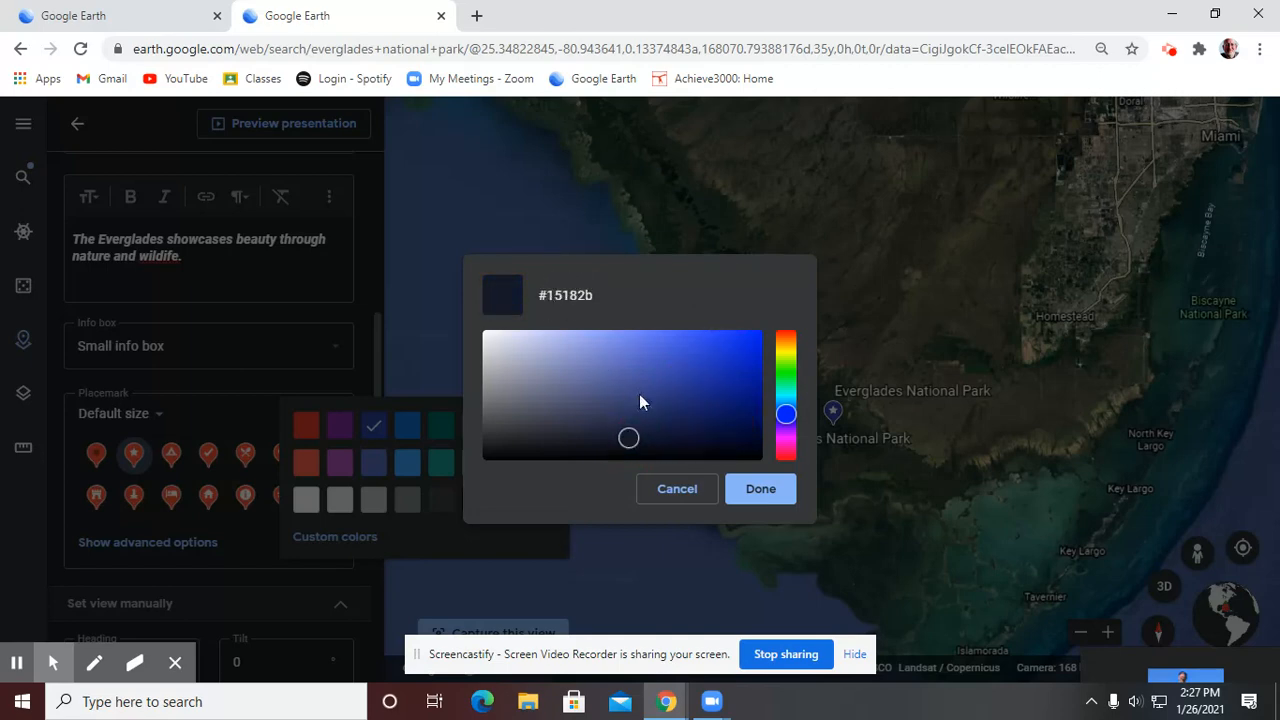
drag(629, 440, 747, 448)
click(757, 491)
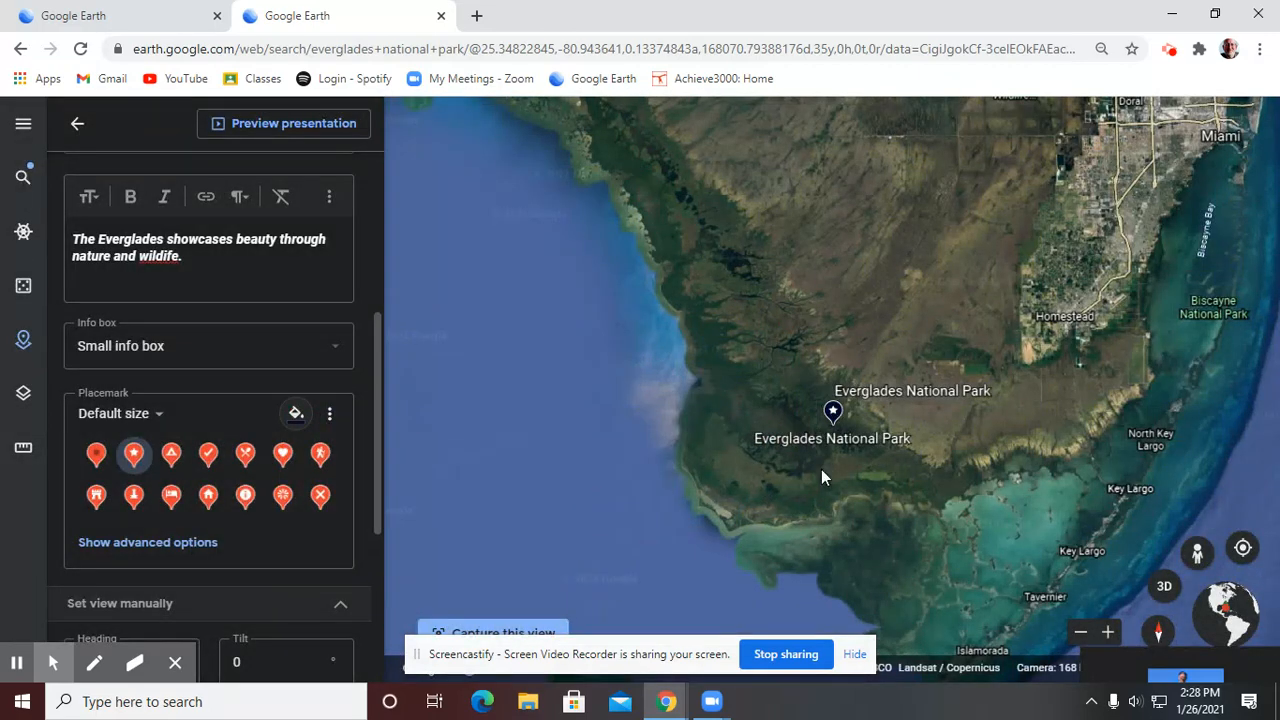
Show the placemark's advanced options, try a blue label, and set the label color to purple
drag(381, 522, 377, 565)
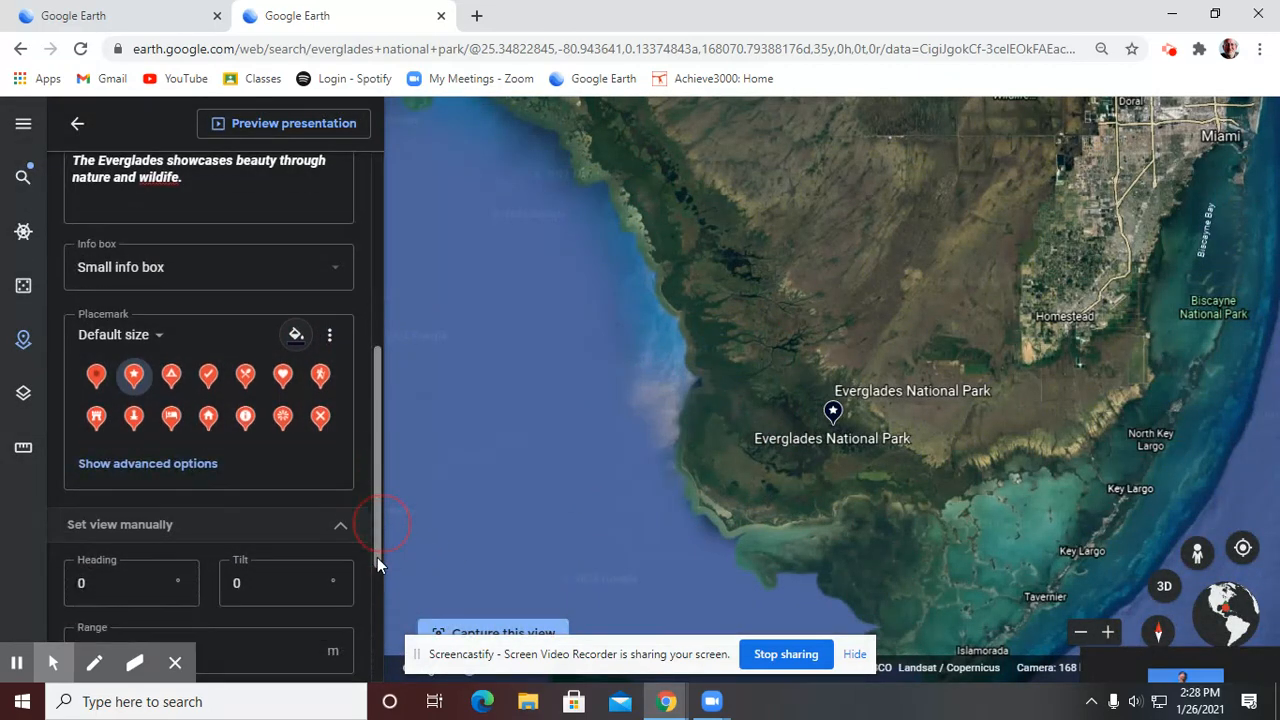
click(191, 466)
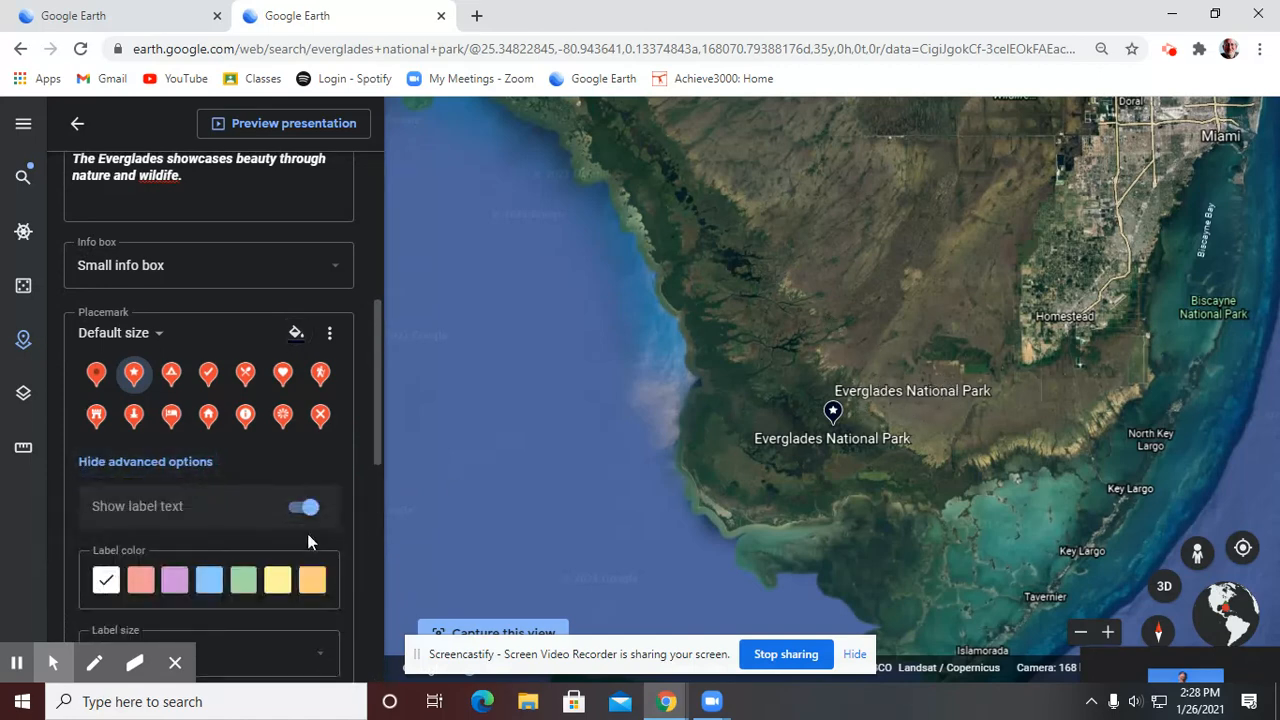
click(205, 580)
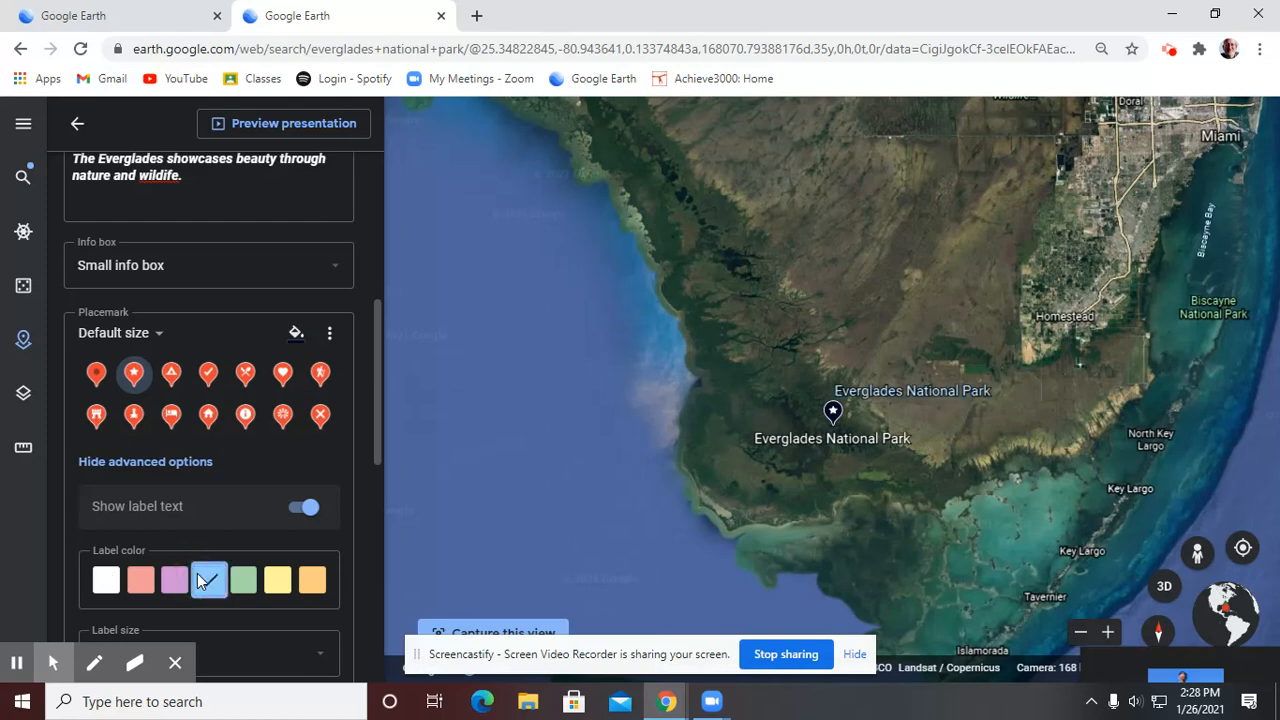
click(174, 582)
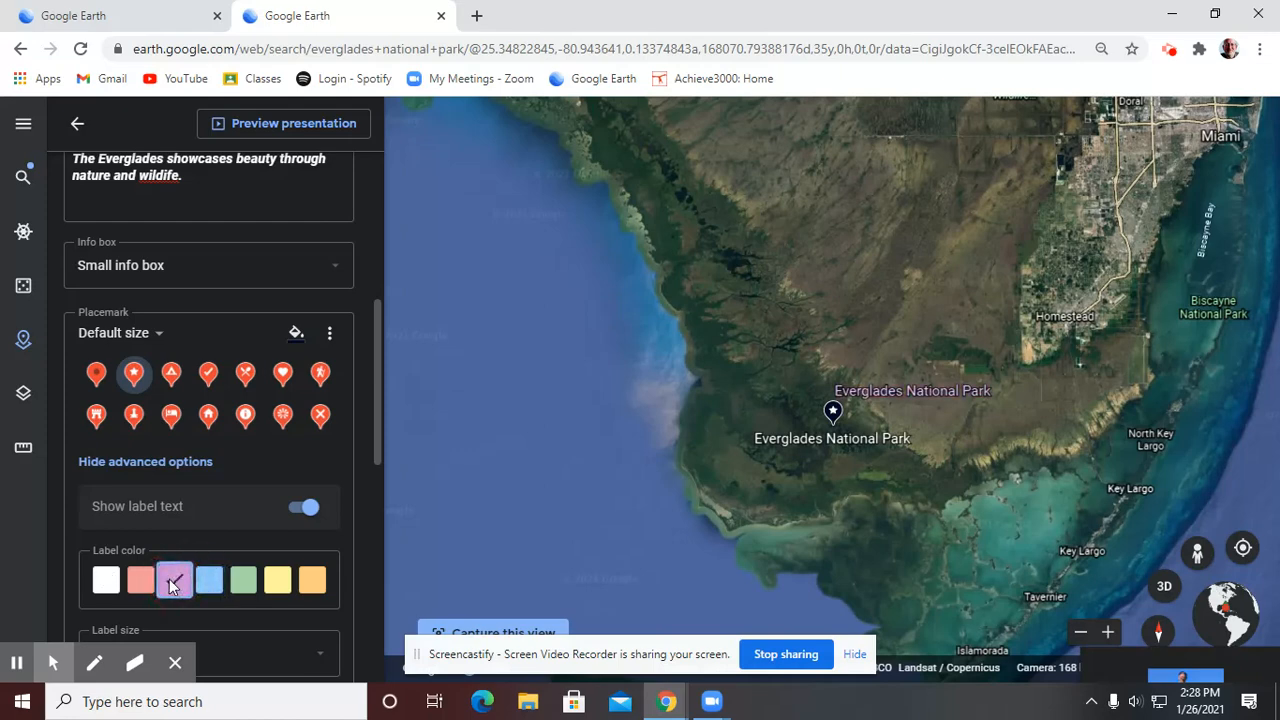
Set the placemark's label size to Extra large and check the label on the map from farther out
drag(379, 440, 379, 497)
click(328, 492)
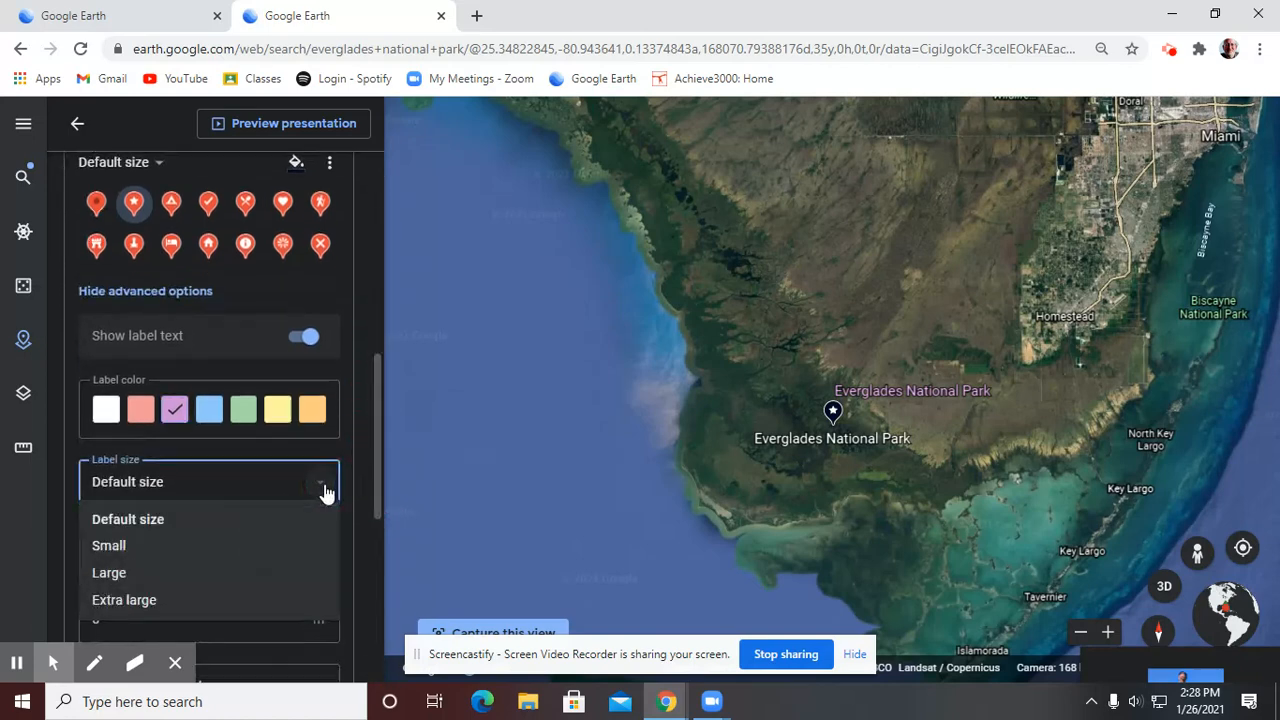
click(186, 600)
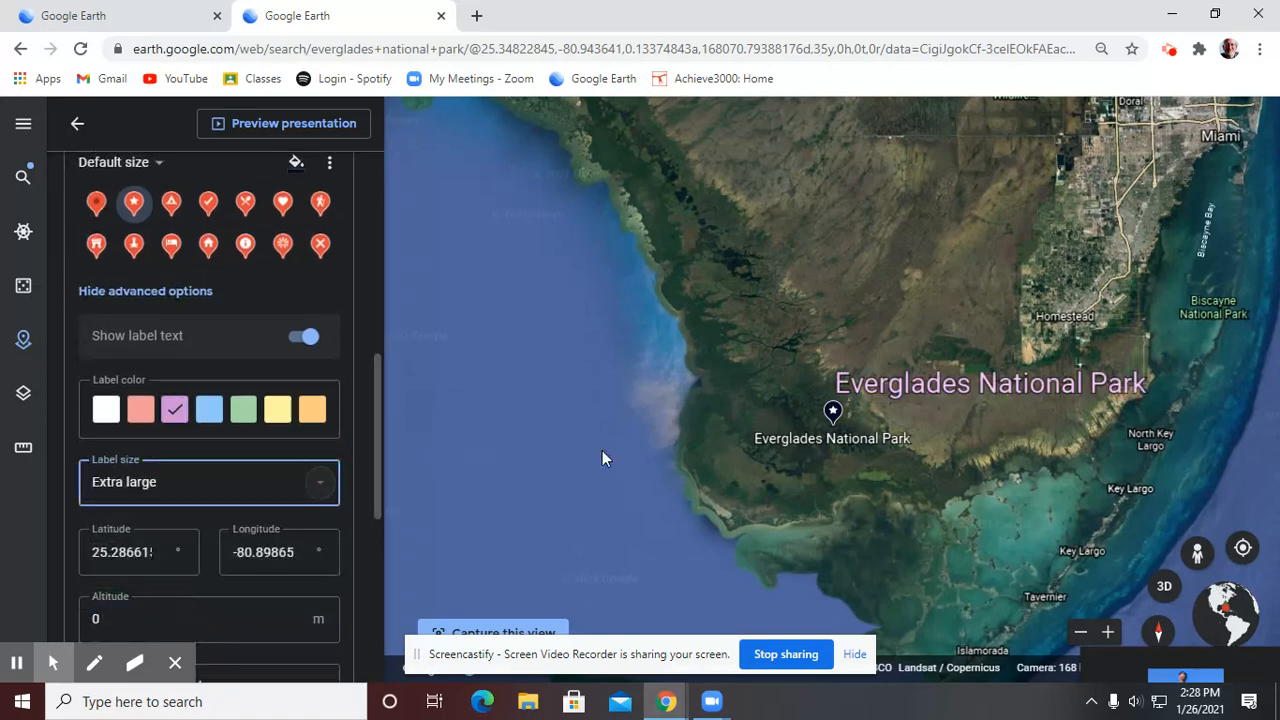
click(881, 496)
mouse_move(862, 467)
mouse_down()
mouse_move(794, 420)
mouse_move(766, 417)
mouse_move(983, 551)
mouse_move(1097, 642)
mouse_move(1087, 646)
mouse_up()
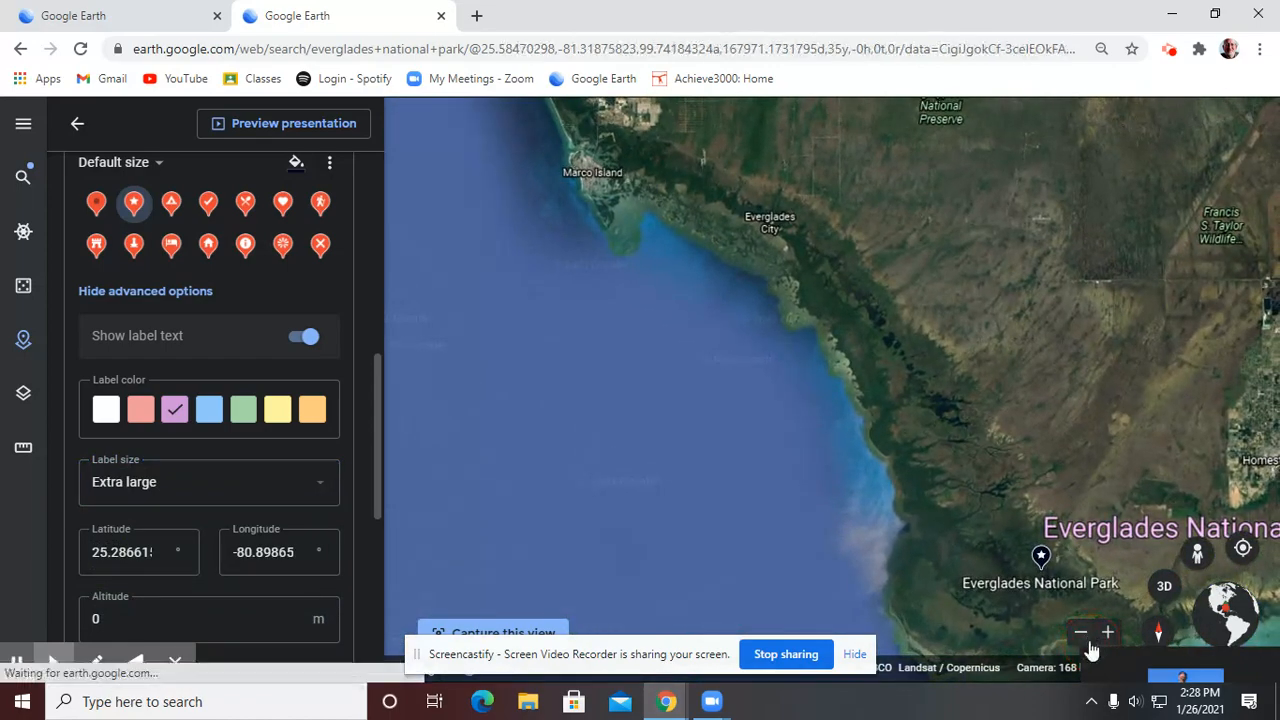
click(1081, 632)
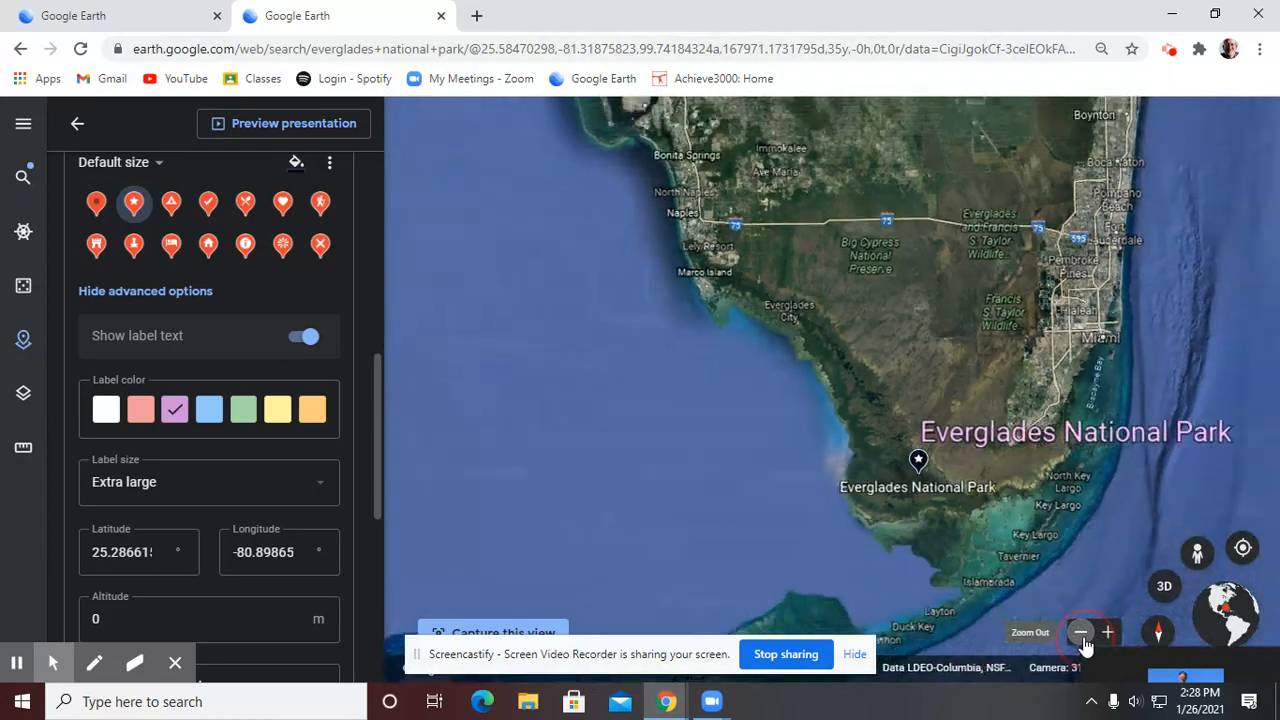
click(1083, 640)
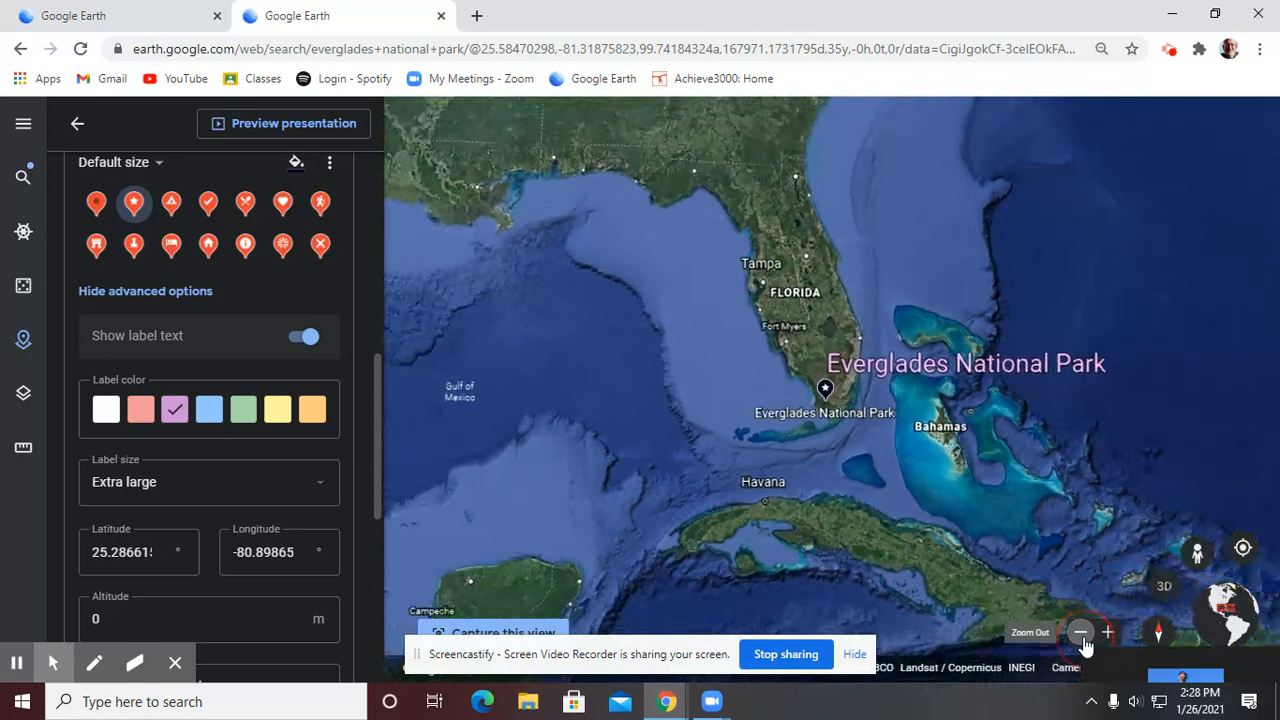
Check the label at different zoom levels, preview the presentation, browse the info box's images and video, and return to editing
click(1083, 640)
click(1083, 640)
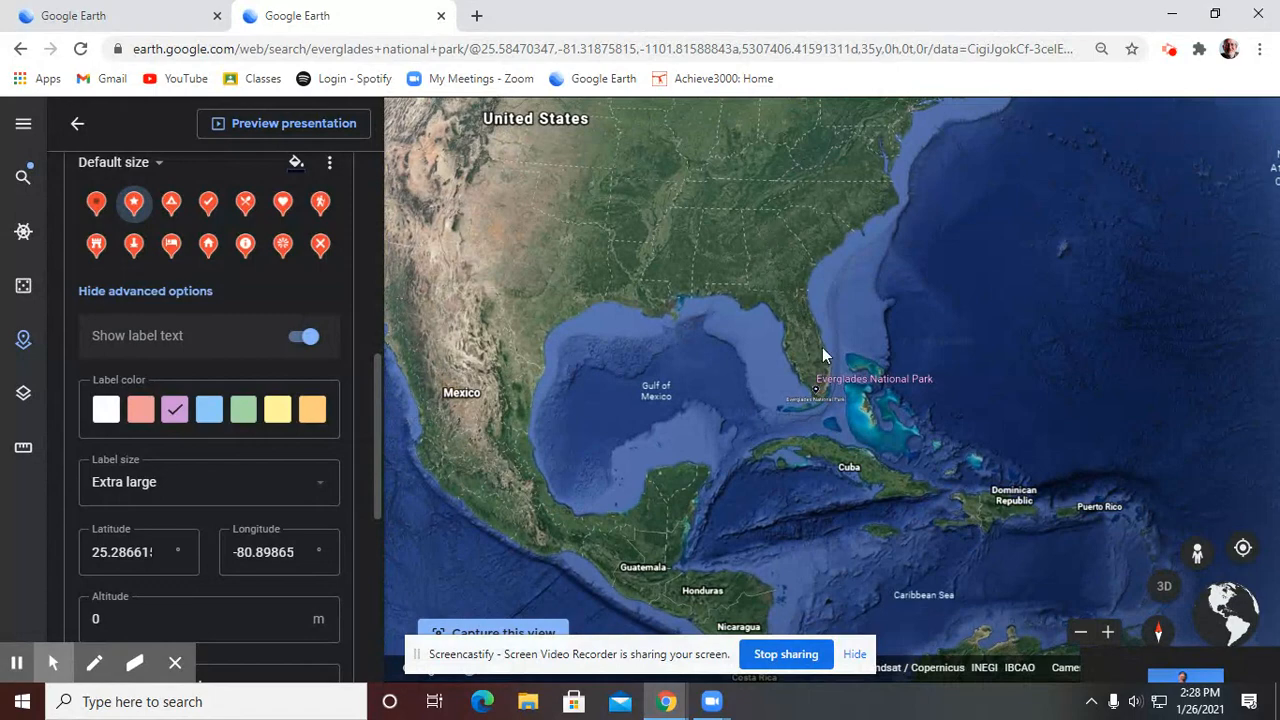
click(1107, 632)
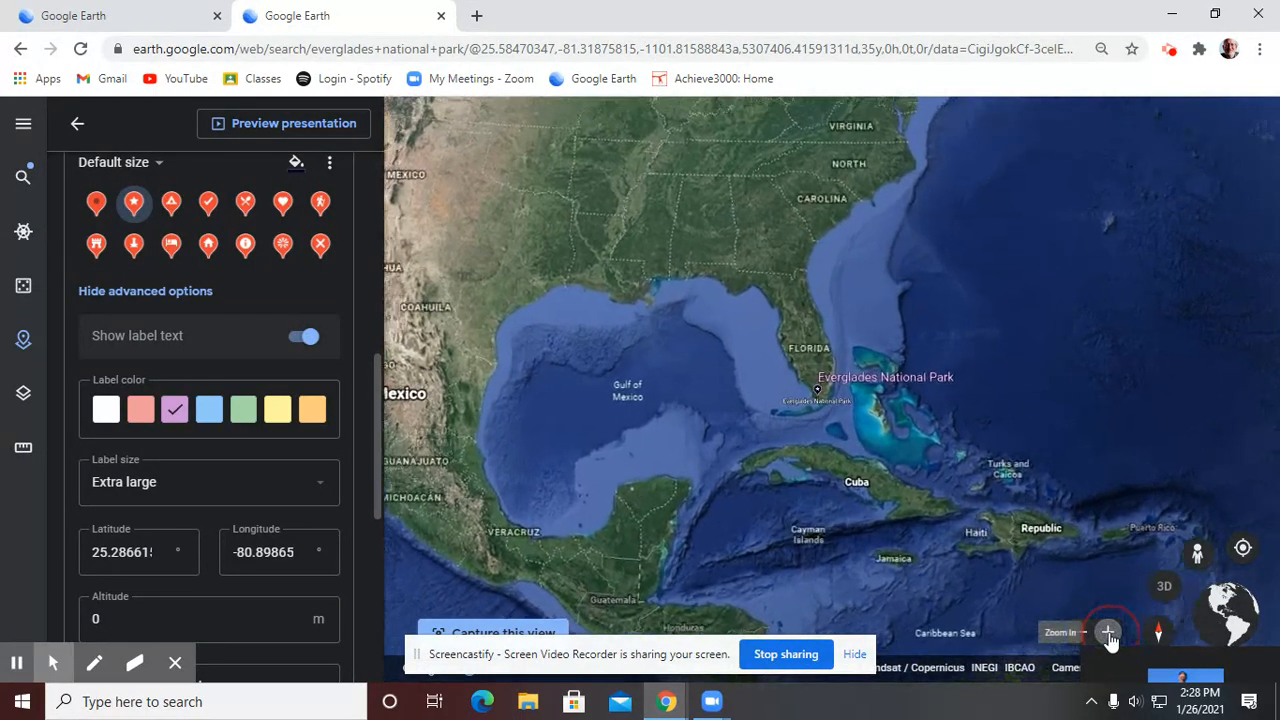
click(1110, 636)
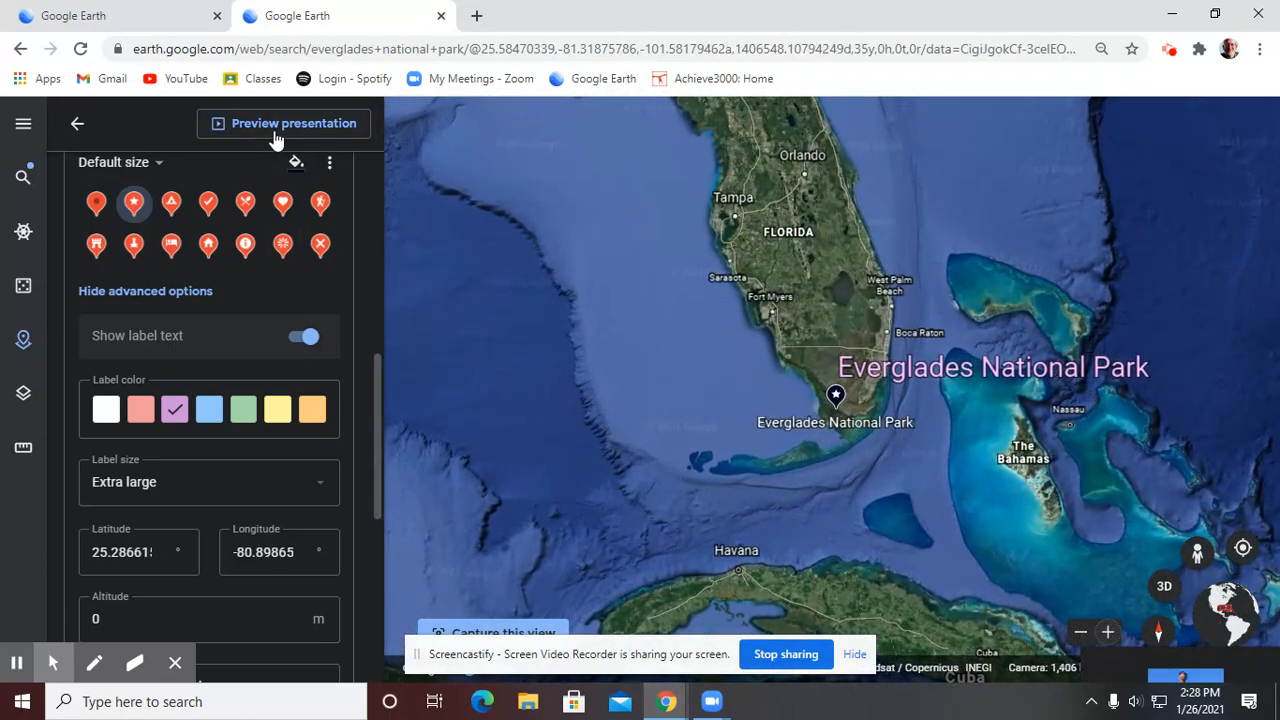
click(276, 128)
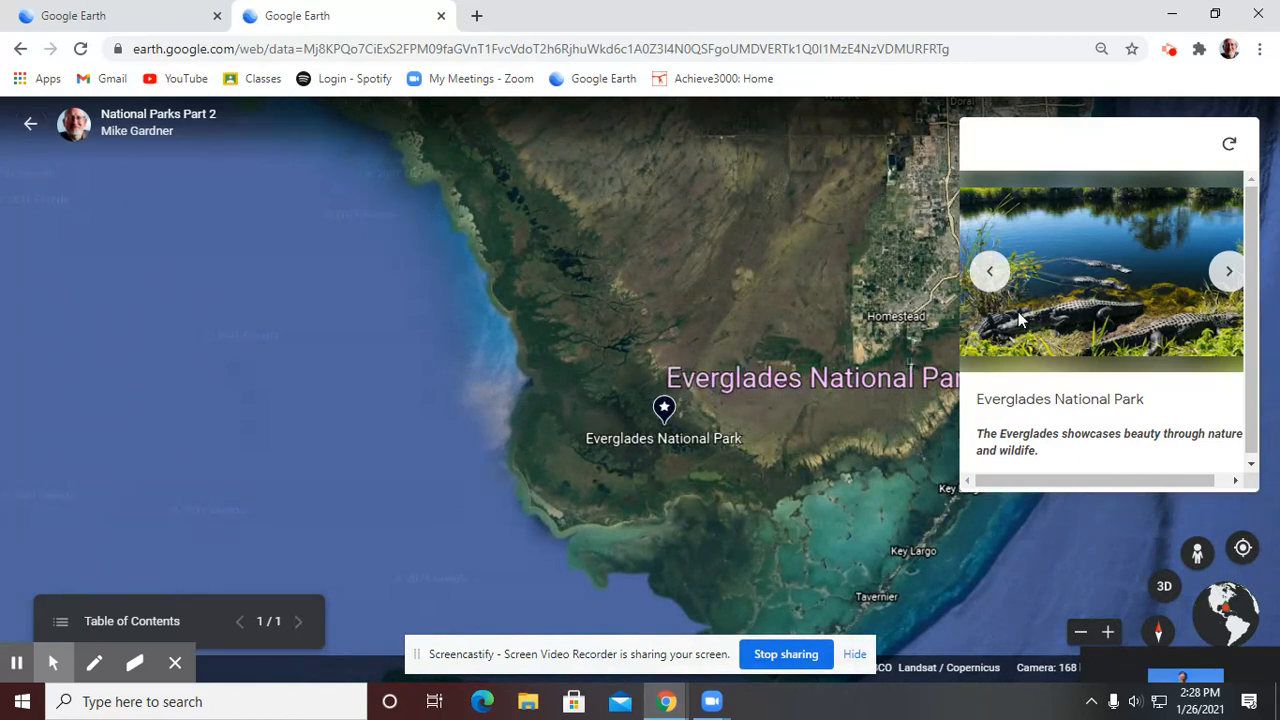
click(1229, 272)
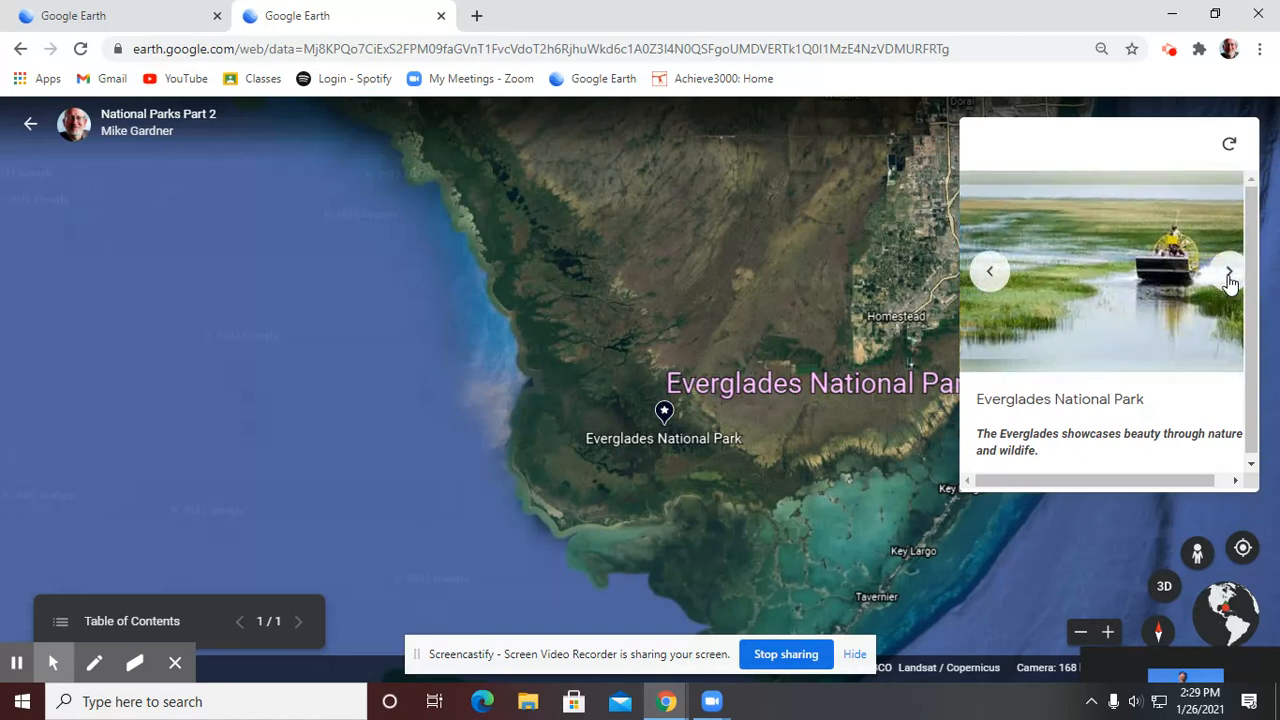
click(1229, 272)
click(1229, 272)
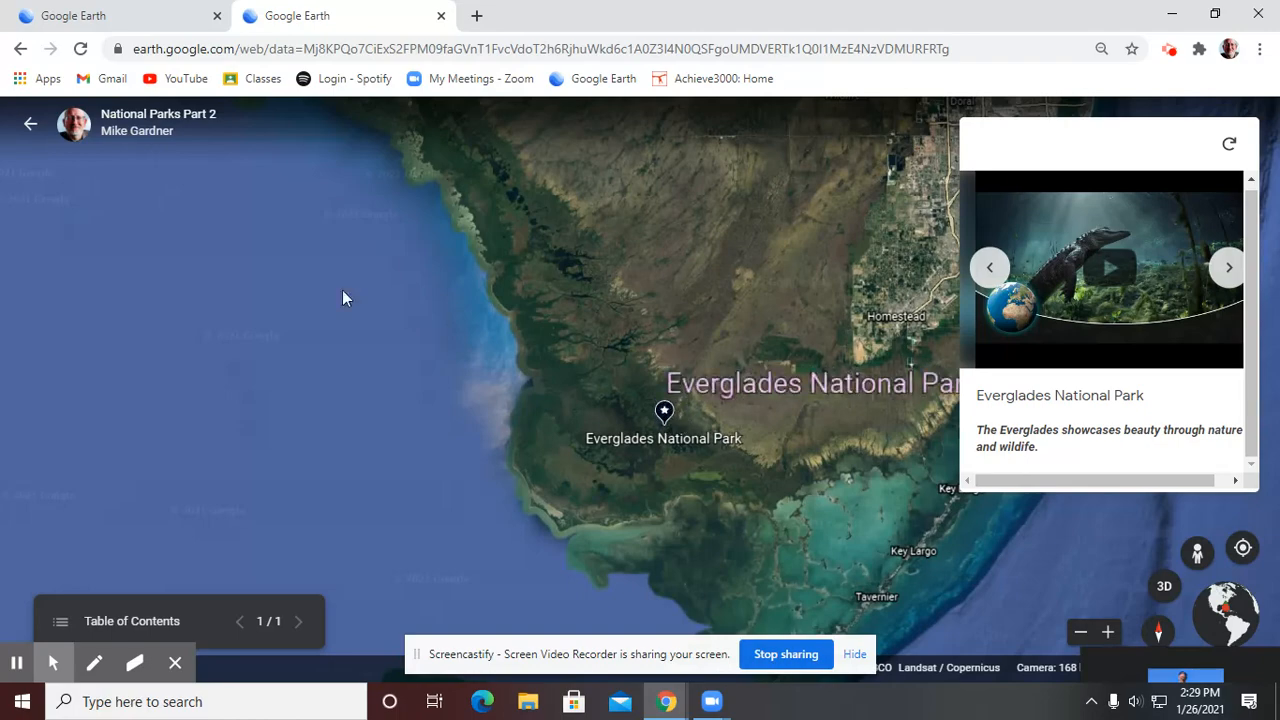
click(30, 123)
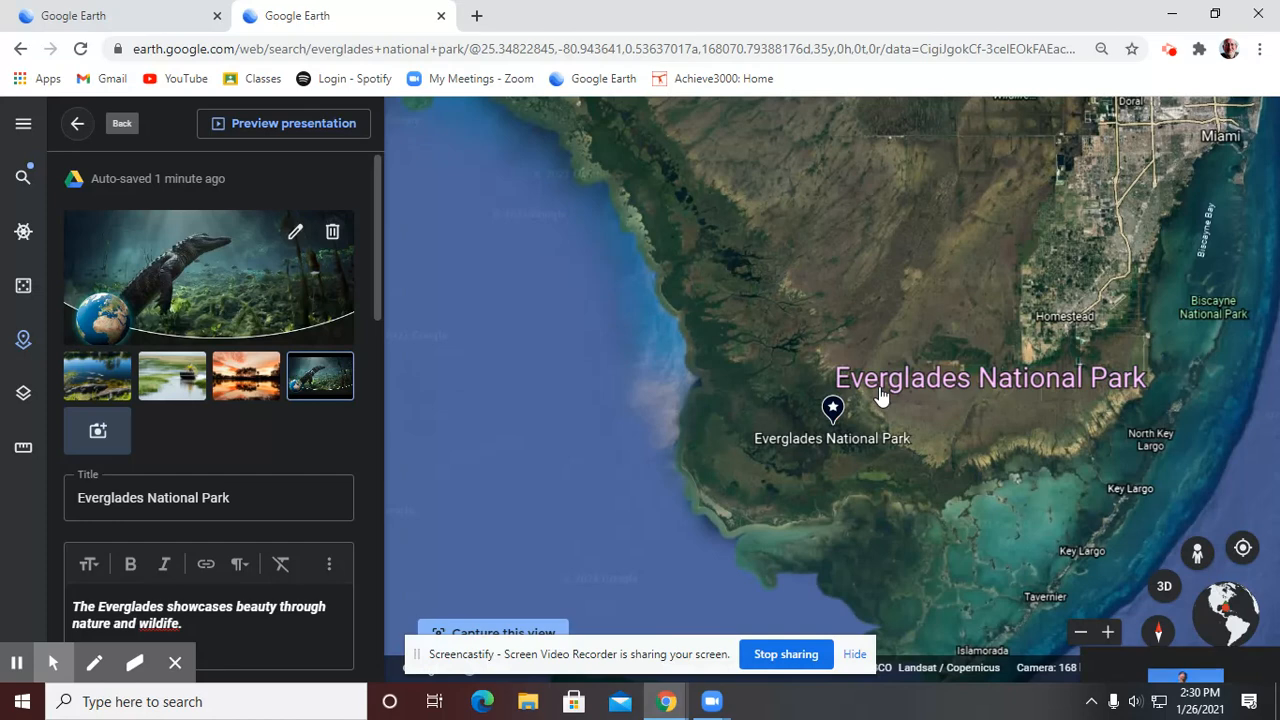
Return to the National Parks Part 2 project overview and open the place search for adding a new feature
click(78, 124)
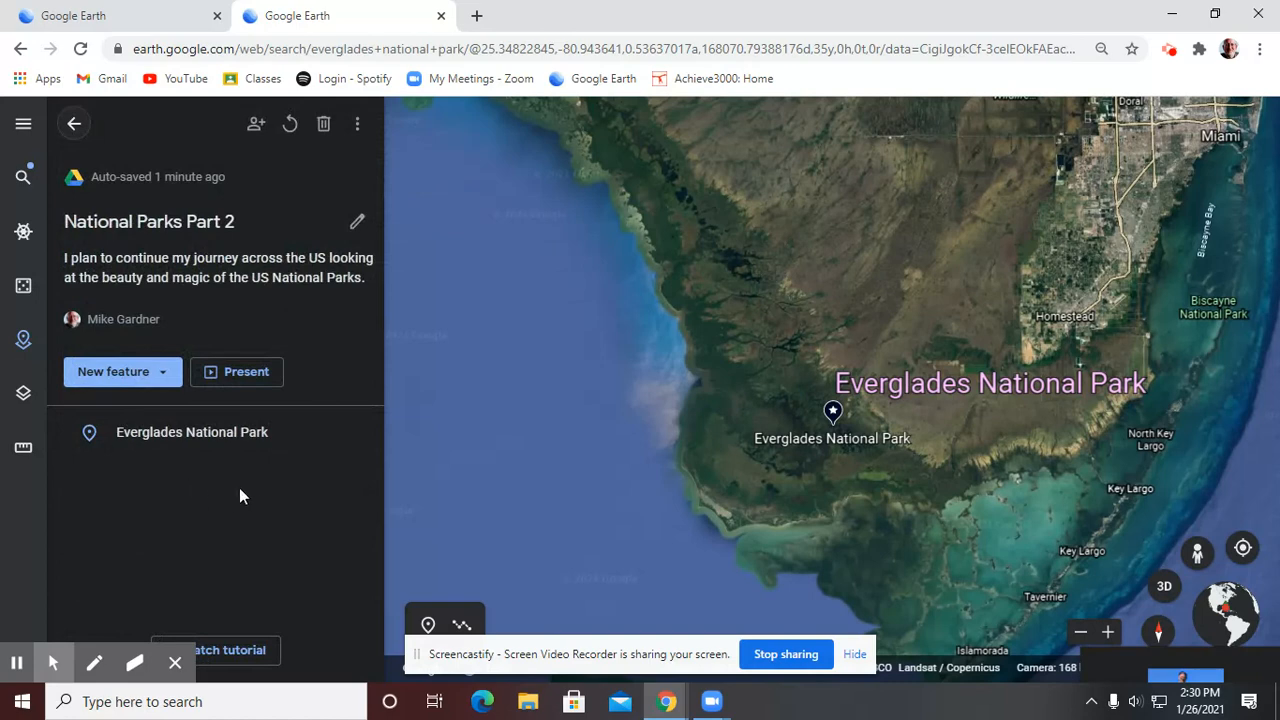
click(152, 378)
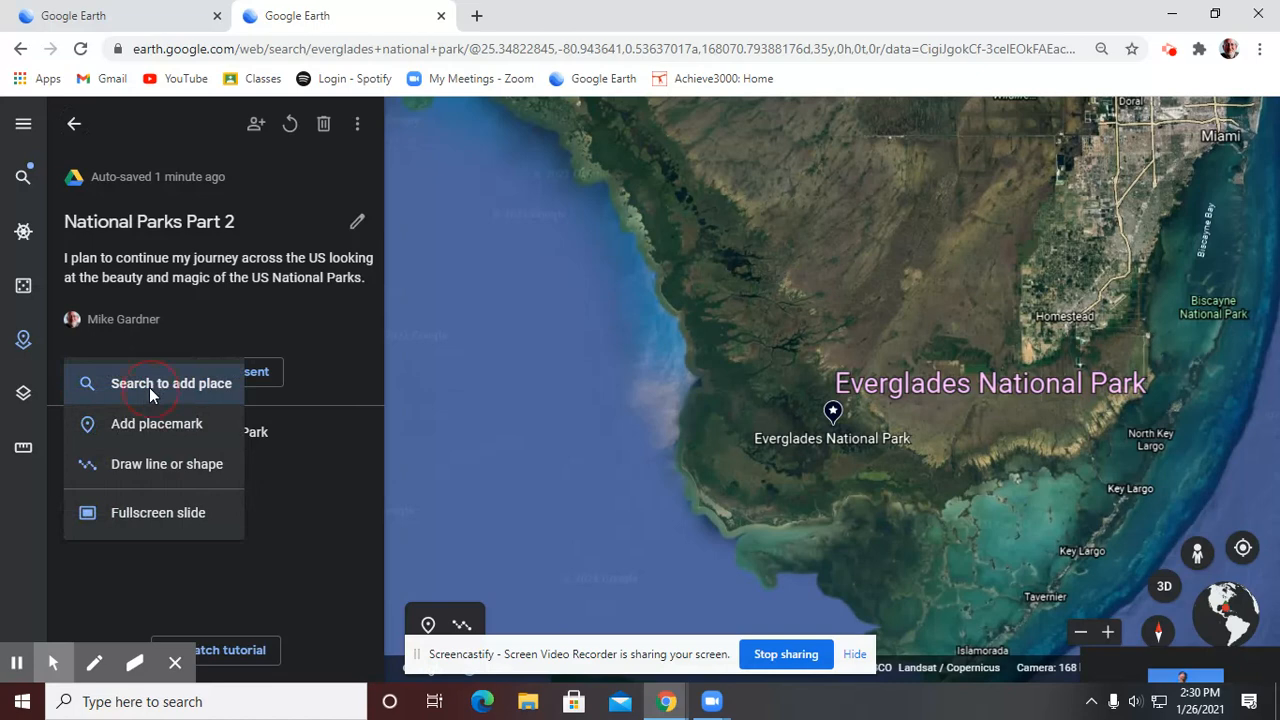
click(149, 384)
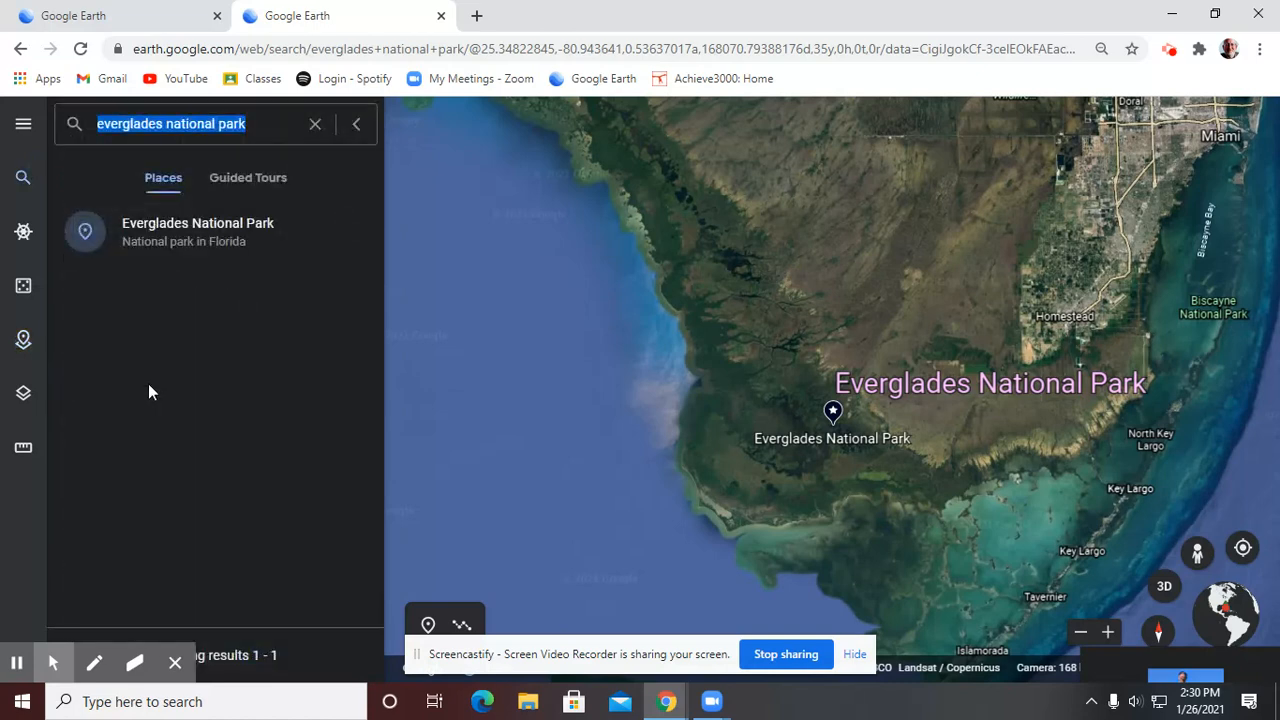
Try searching for the place "rocky" and clear the search text
text(rocky)
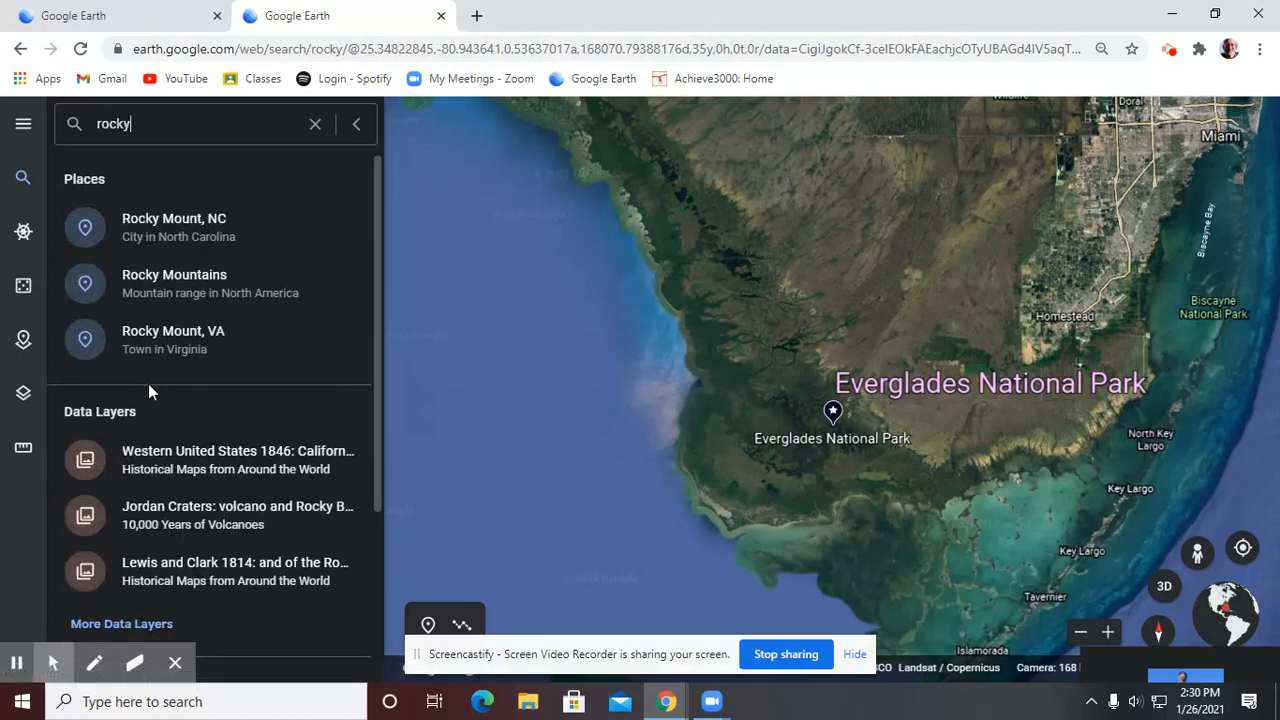
key(BackSpace)
key(BackSpace)
key(BackSpace)
key(BackSpace)
key(BackSpace)
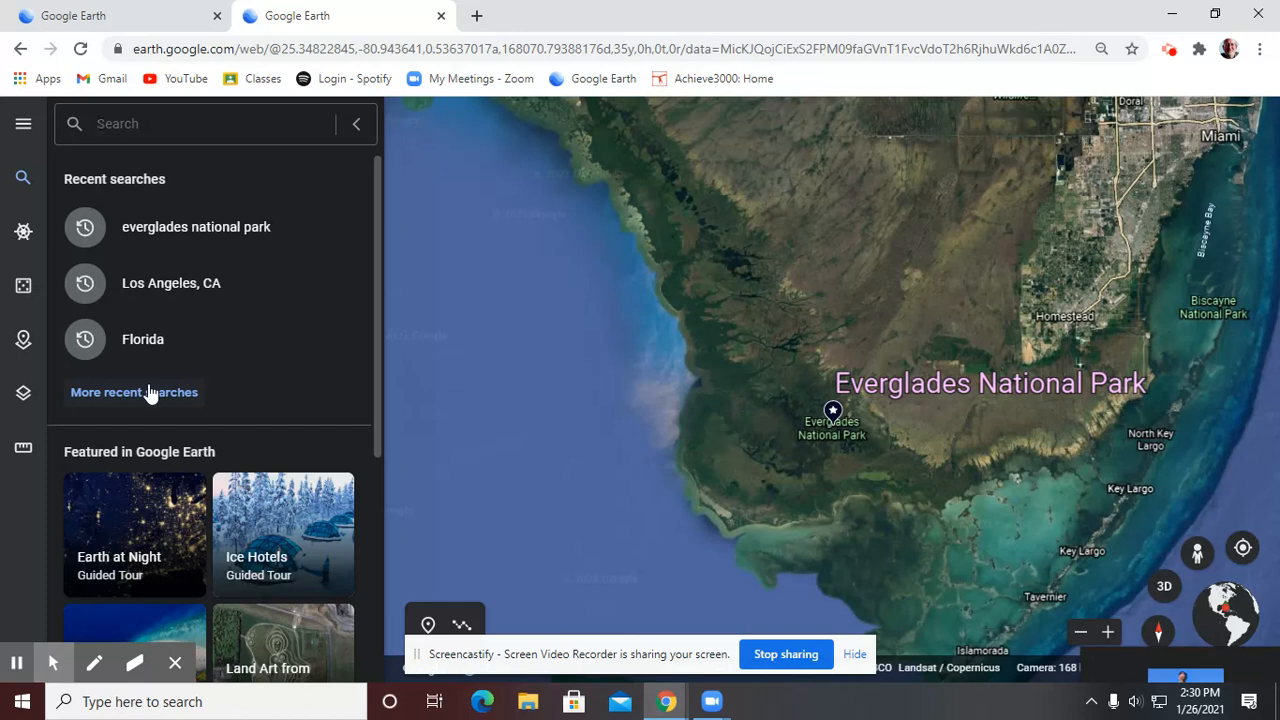
drag(376, 449, 379, 404)
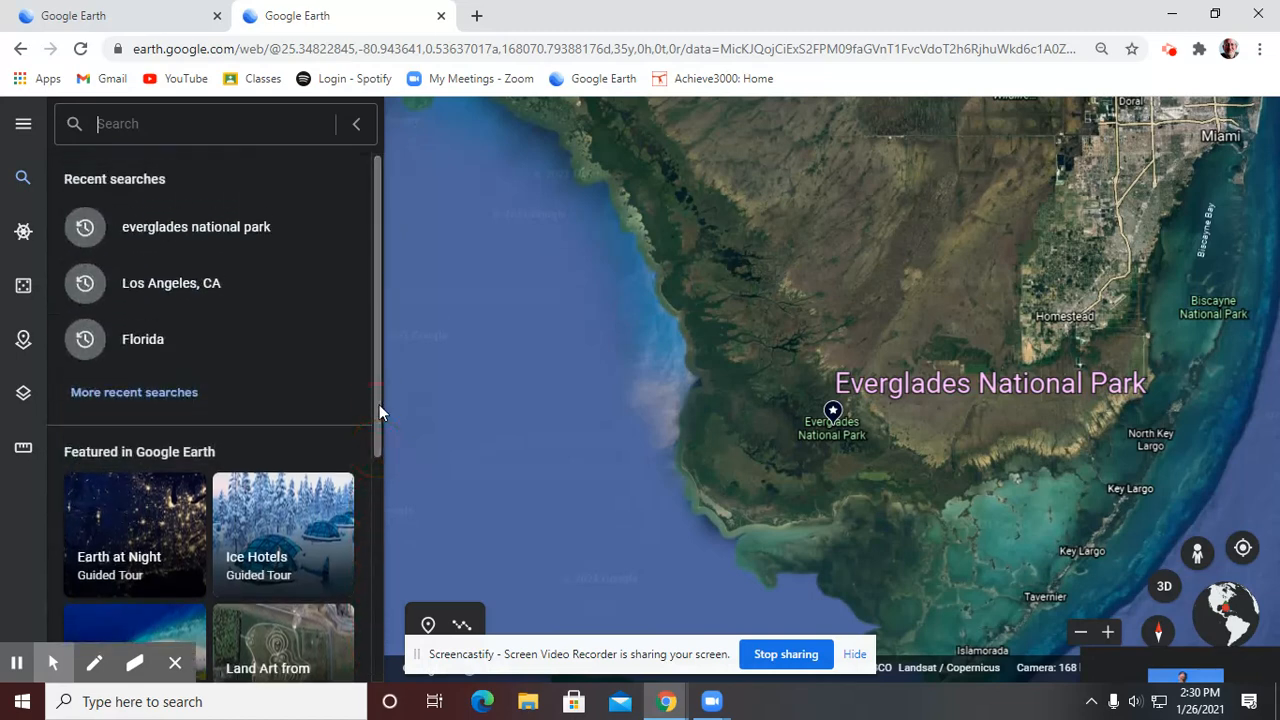